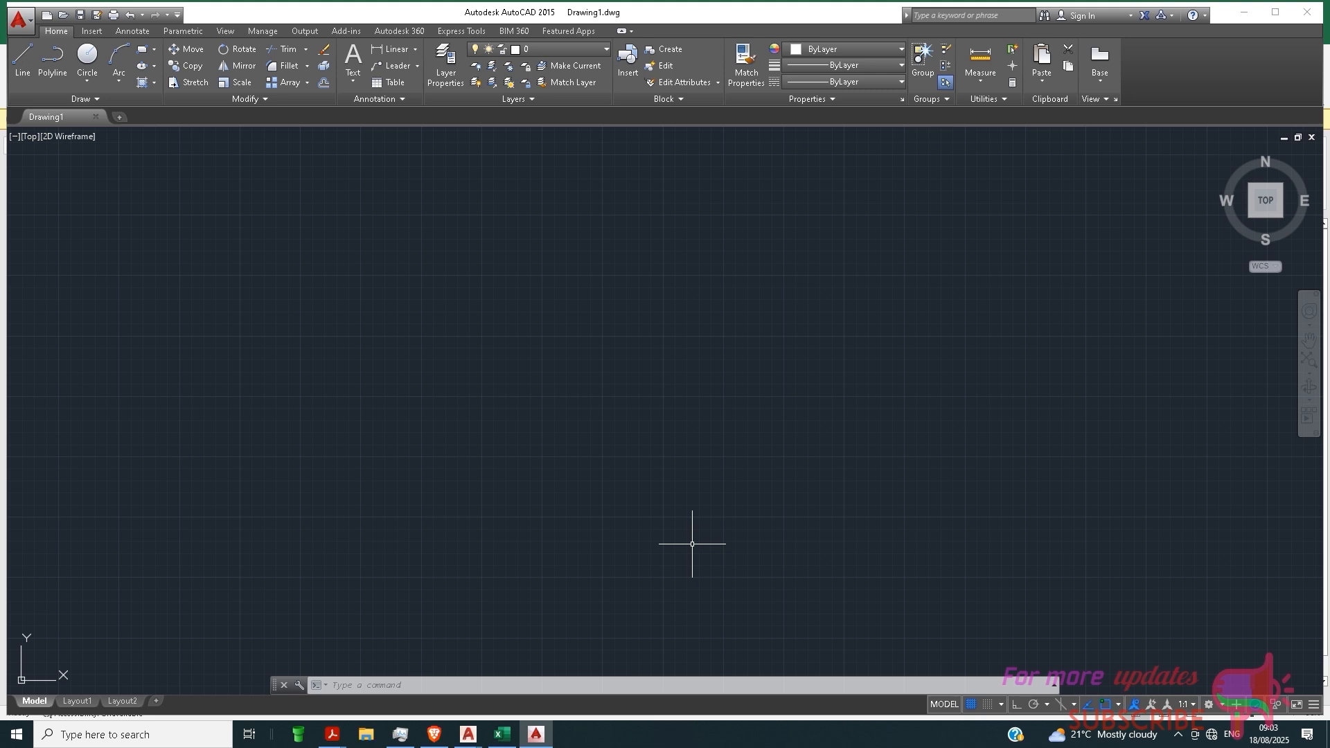
Switch to Excel and copy the whole shear wall schedule, cells A1 to K10.
{"action": "left_click", "coordinate": [502, 734]}
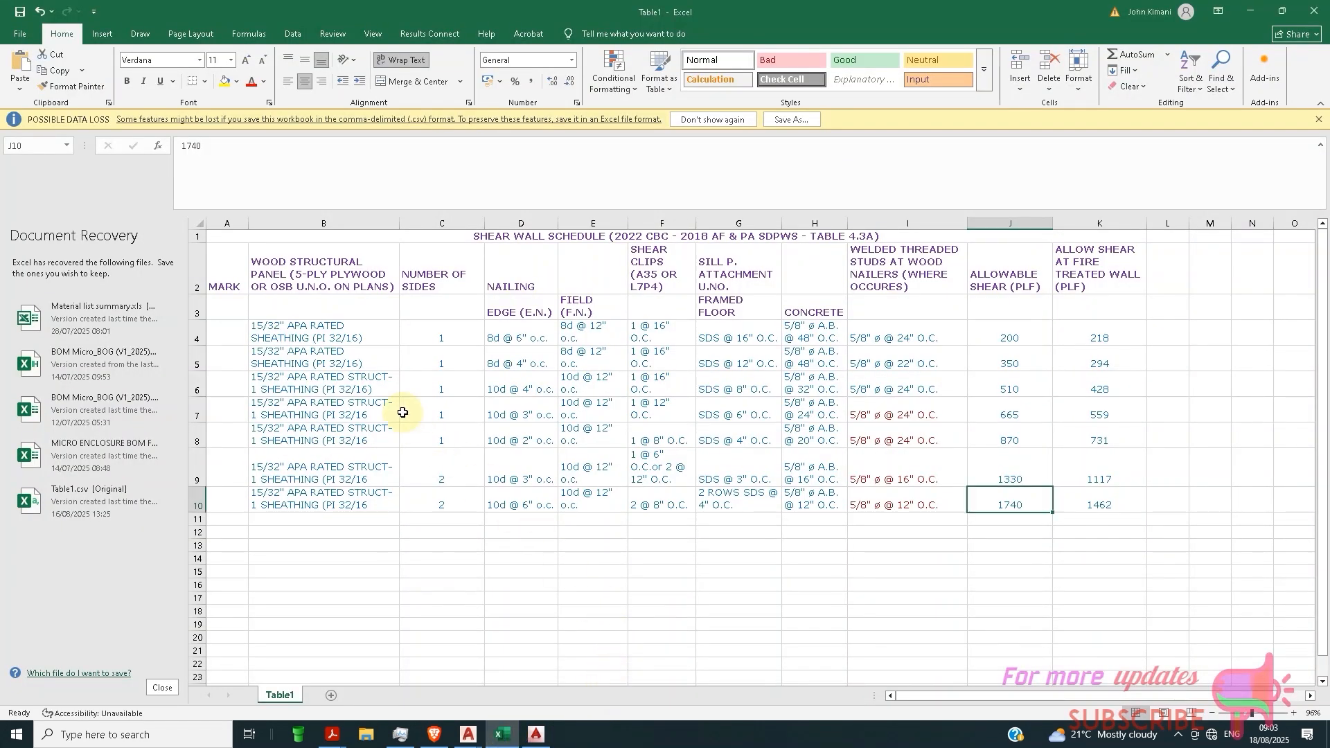
{"action": "left_click_drag", "start_coordinate": [222, 239], "coordinate": [1000, 504]}
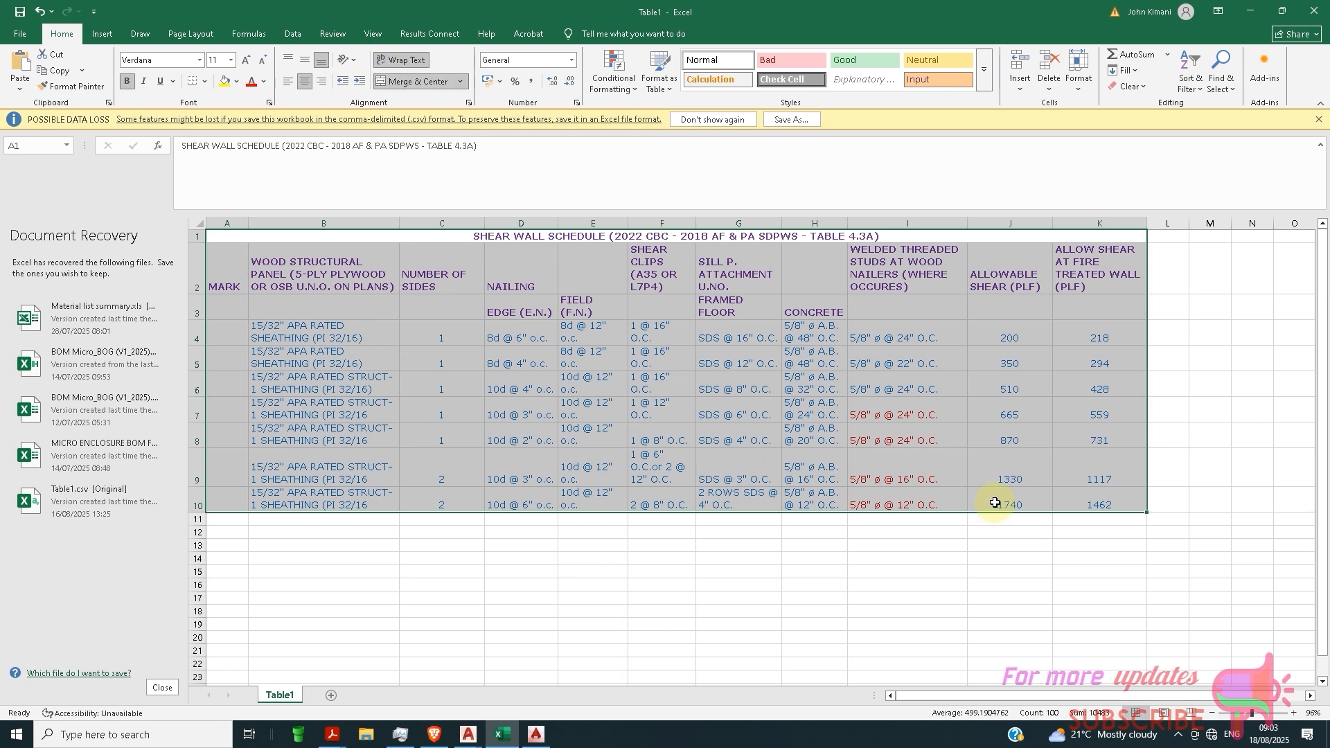
{"action": "right_click", "coordinate": [1108, 493]}
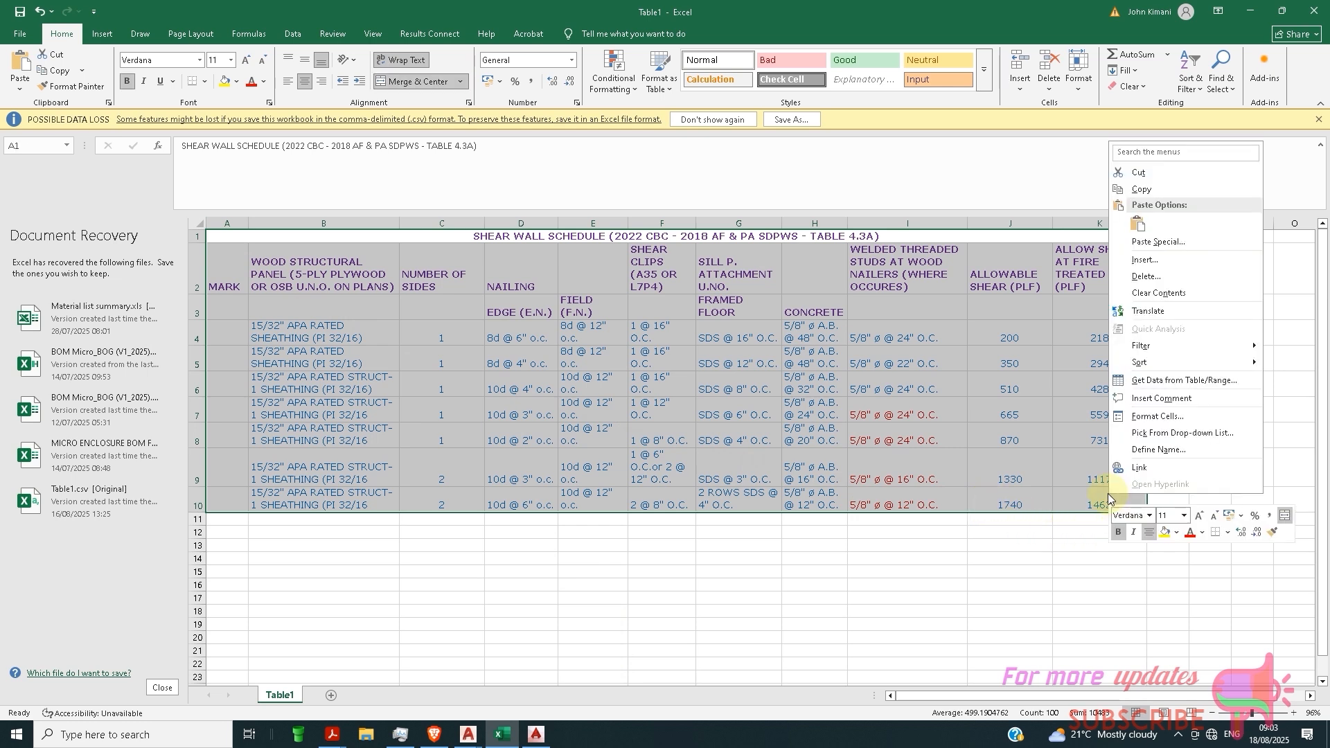
{"action": "left_click", "coordinate": [1140, 190]}
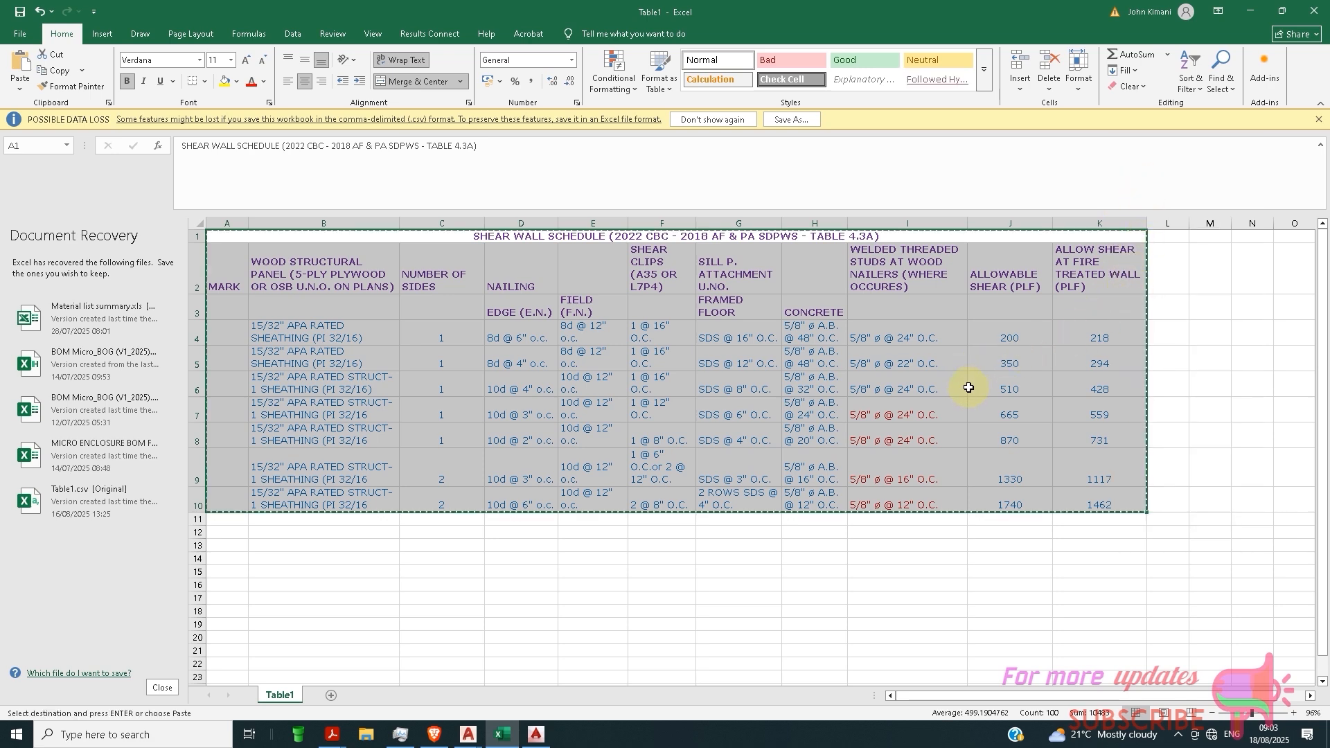
Return to the AutoCAD drawing and paste the copied schedule with Paste Special as AutoCAD Entities, placing it in model space.
{"action": "left_click", "coordinate": [542, 737]}
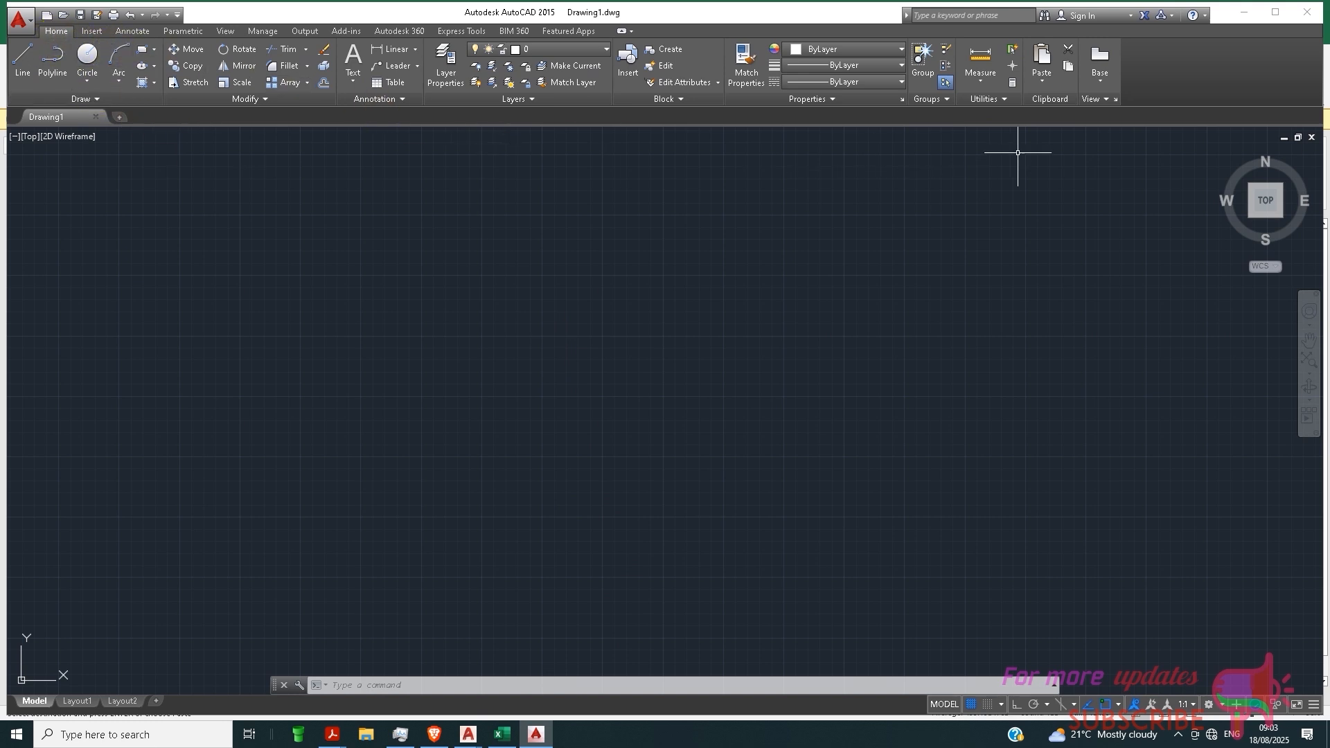
{"action": "left_click", "coordinate": [1040, 85]}
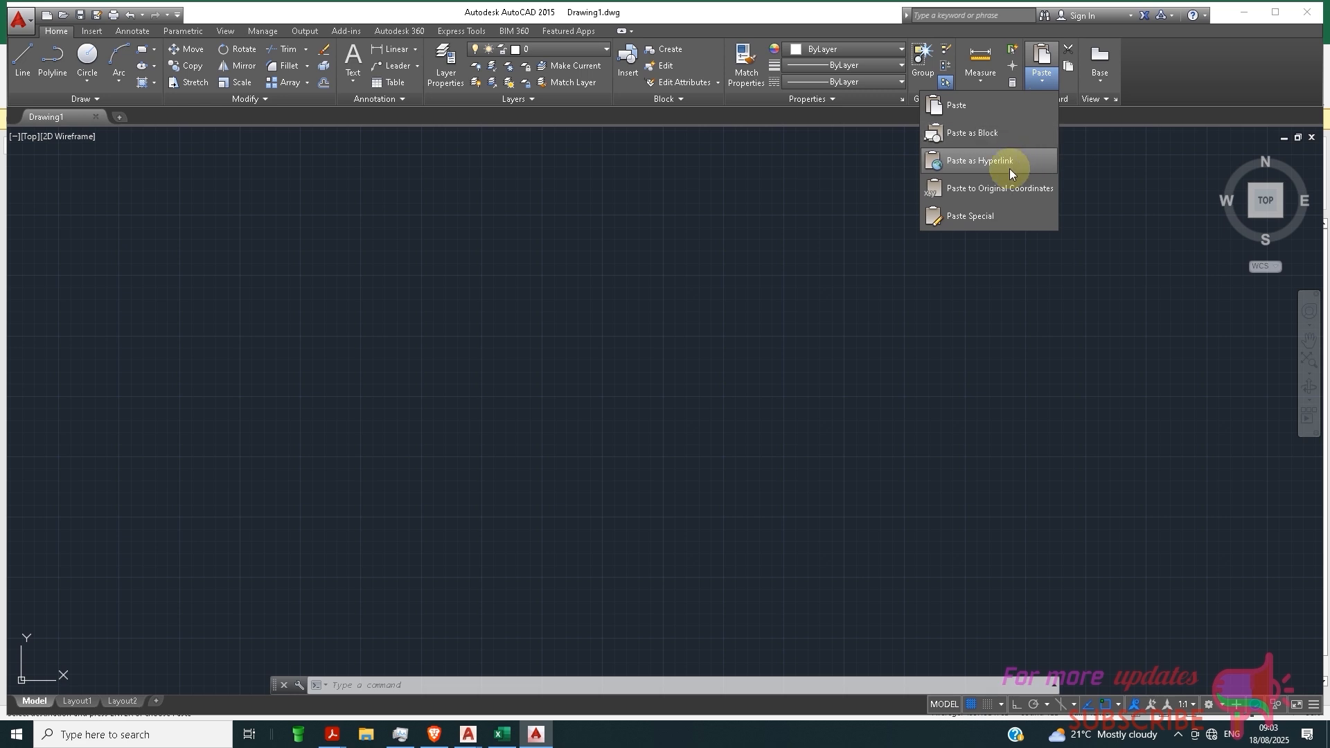
{"action": "left_click", "coordinate": [974, 216]}
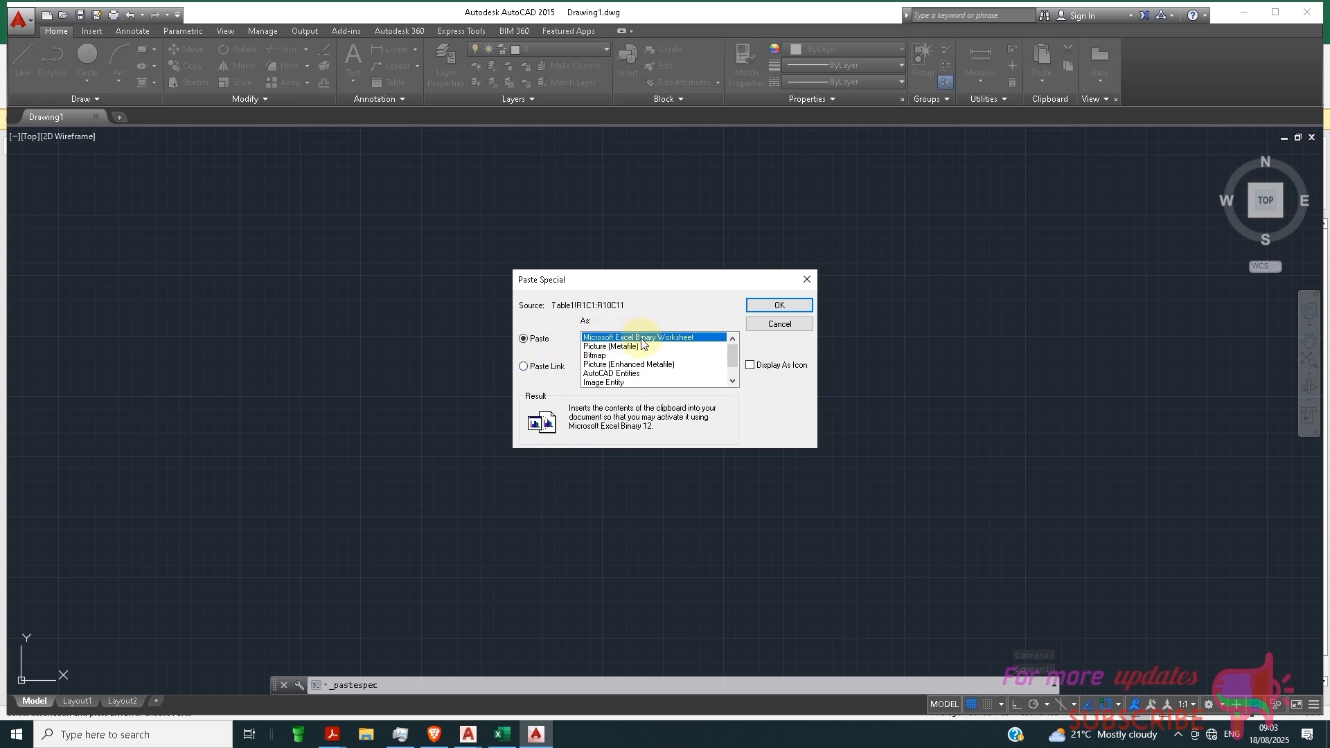
{"action": "left_click", "coordinate": [604, 374]}
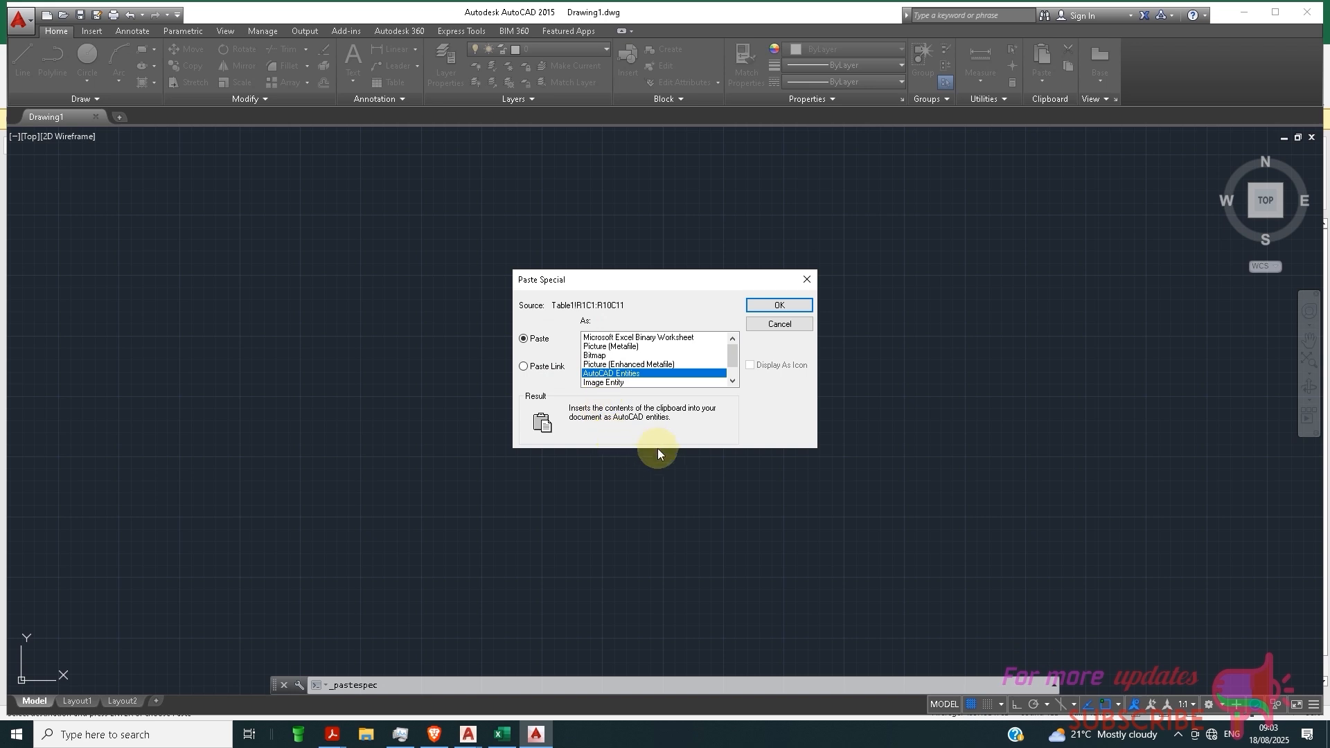
{"action": "left_click", "coordinate": [779, 305]}
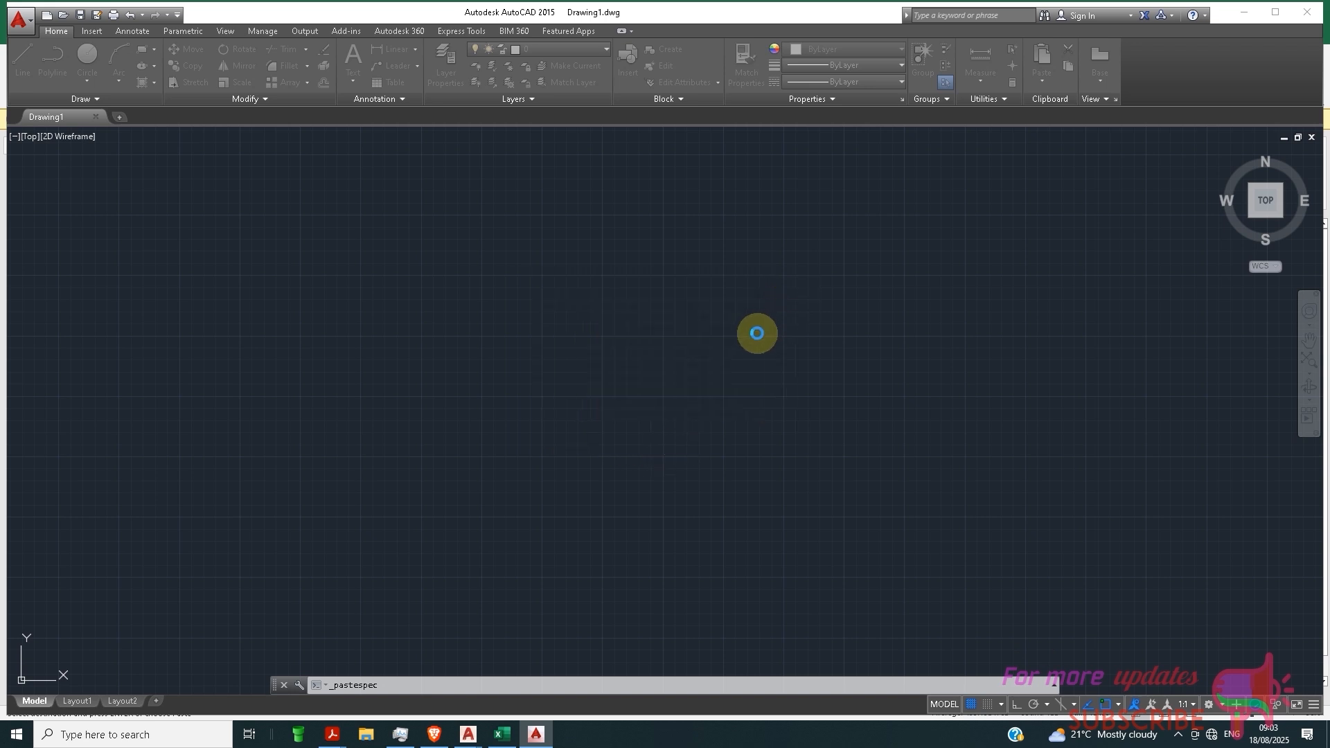
{"action": "left_click", "coordinate": [344, 409]}
Examine the pasted table's text, values and layout up close and as a whole.
{"action": "scroll", "coordinate": [354, 436], "scroll_direction": "up", "scroll_amount": 10}
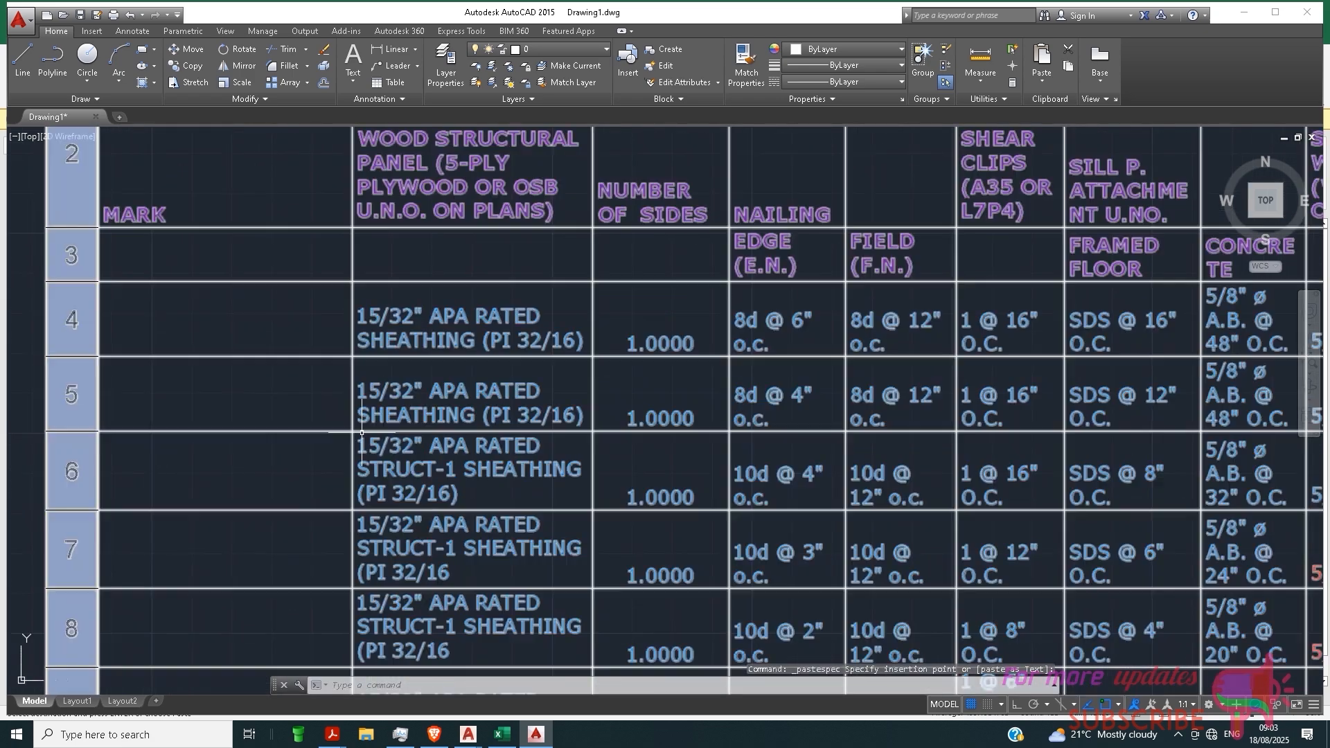
{"action": "scroll", "coordinate": [559, 358], "scroll_direction": "down", "scroll_amount": 5}
{"action": "scroll", "coordinate": [925, 444], "scroll_direction": "up", "scroll_amount": 5}
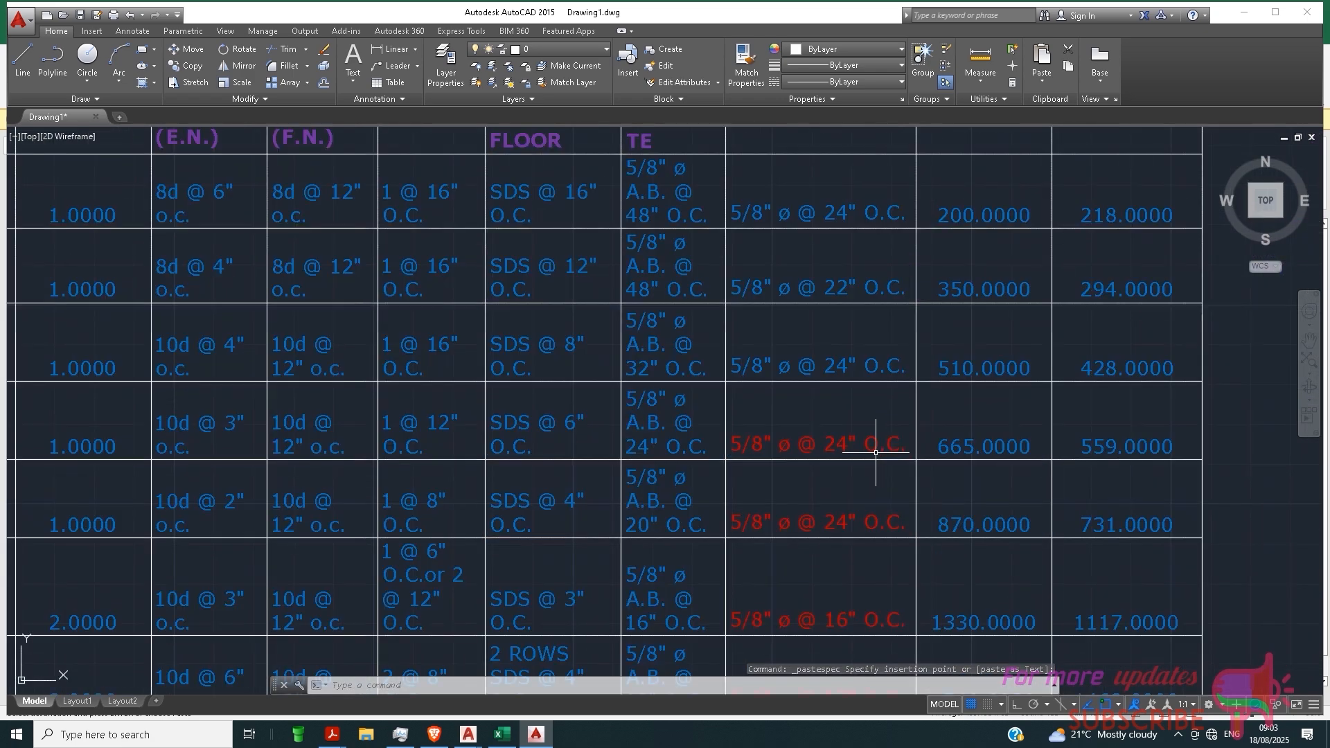
{"action": "scroll", "coordinate": [776, 398], "scroll_direction": "down", "scroll_amount": 5}
{"action": "scroll", "coordinate": [745, 397], "scroll_direction": "down", "scroll_amount": 2}
{"action": "scroll", "coordinate": [594, 356], "scroll_direction": "up", "scroll_amount": 4}
{"action": "scroll", "coordinate": [580, 357], "scroll_direction": "down", "scroll_amount": 4}
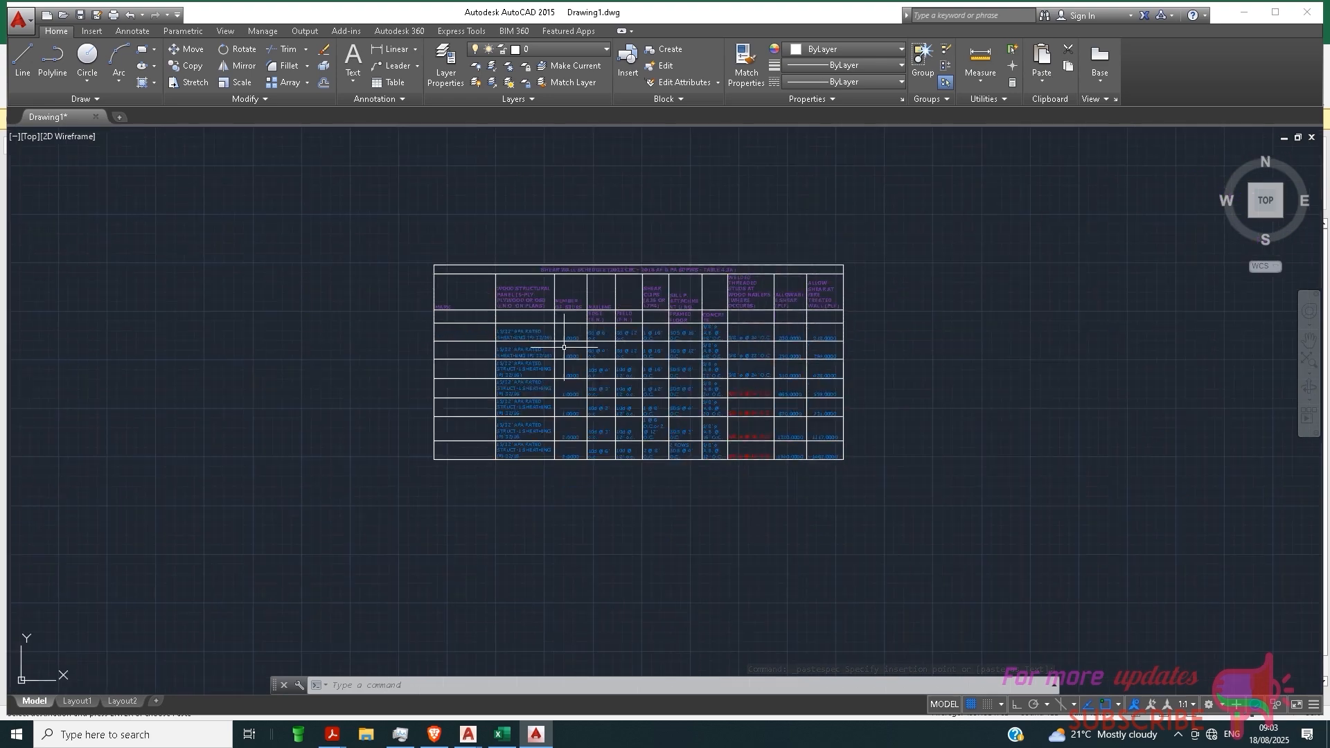
Explode the pasted shear wall schedule table into separate lines and text objects.
{"action": "left_click", "coordinate": [1006, 214]}
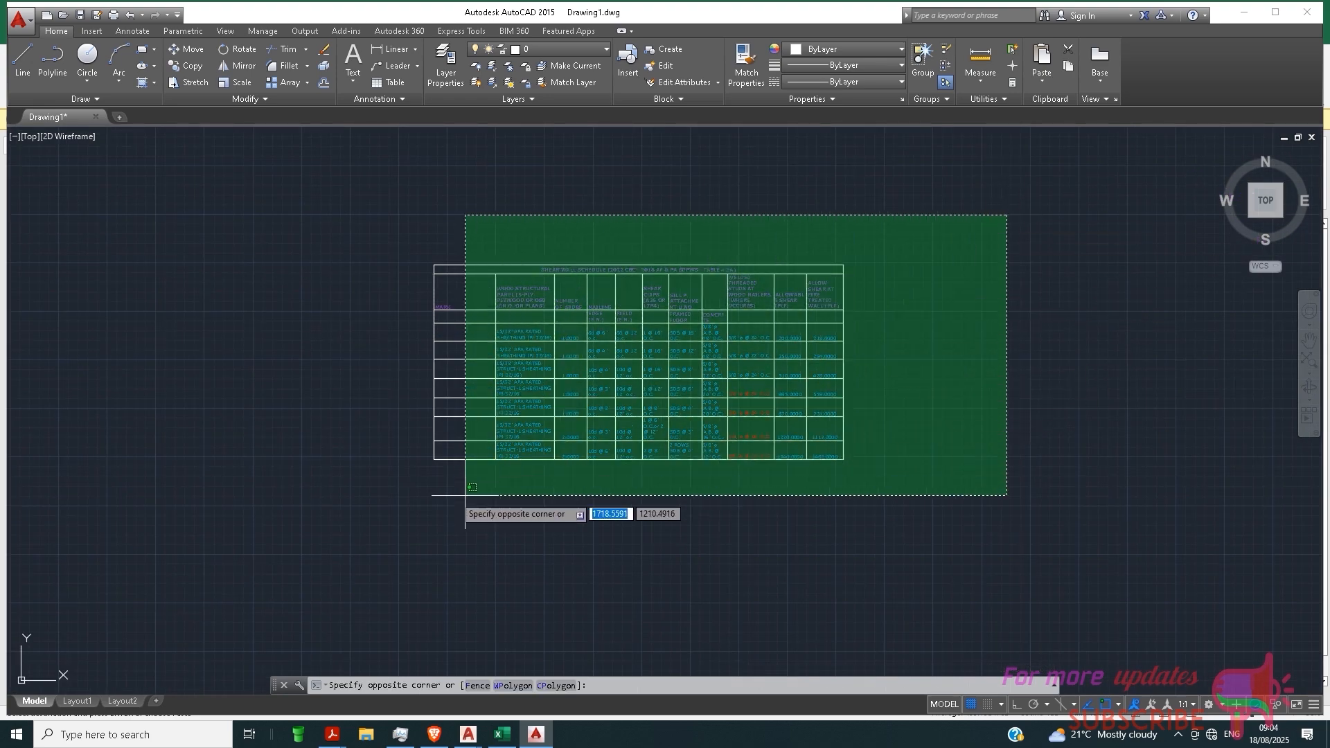
{"action": "left_click", "coordinate": [392, 499]}
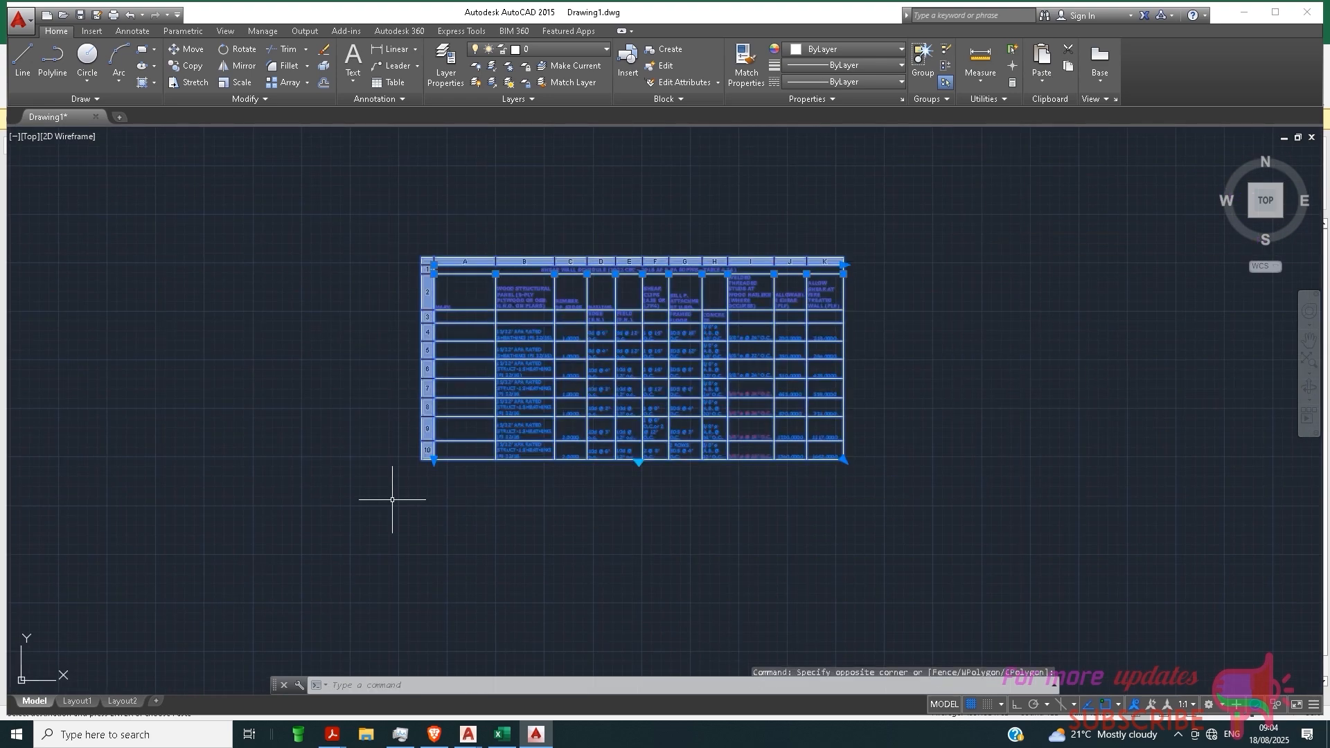
{"action": "right_click", "coordinate": [915, 287]}
{"action": "key", "text": "Escape"}
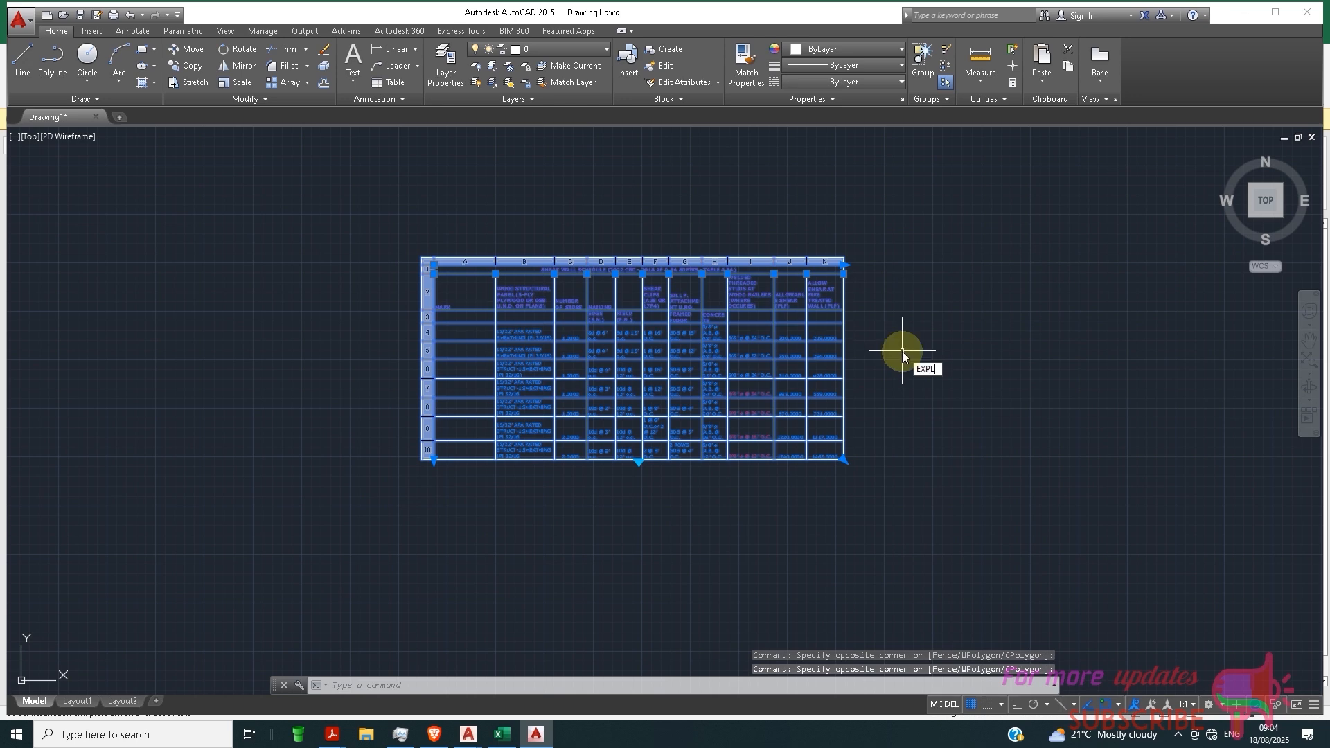
{"action": "type", "text": "O"}
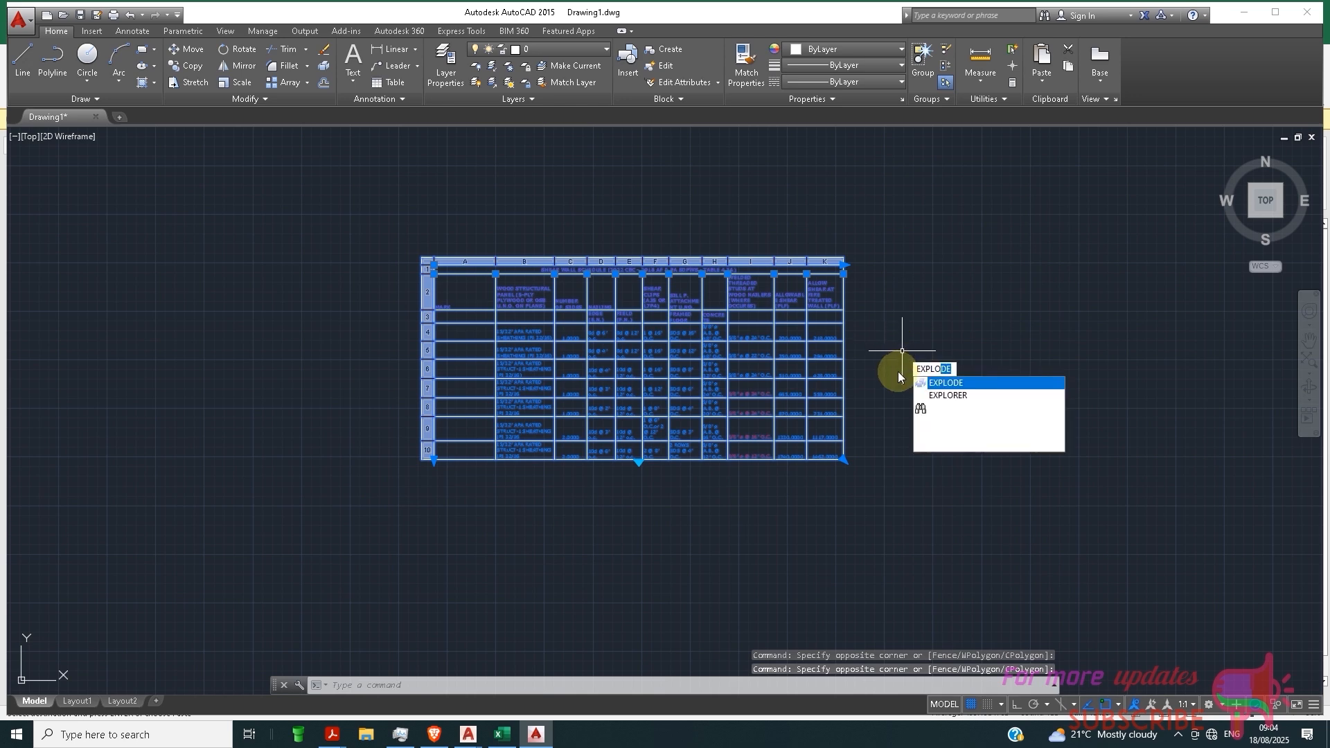
{"action": "type", "text": "DE"}
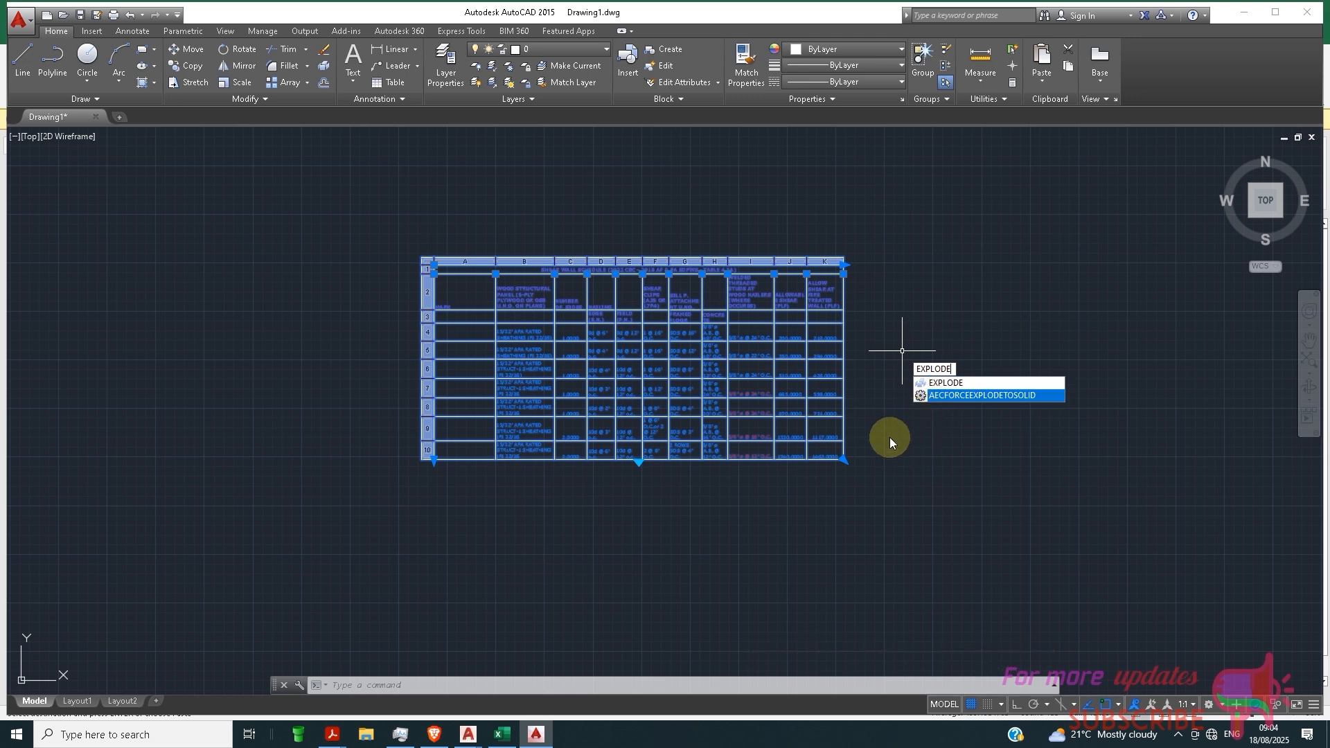
{"action": "left_click", "coordinate": [942, 390]}
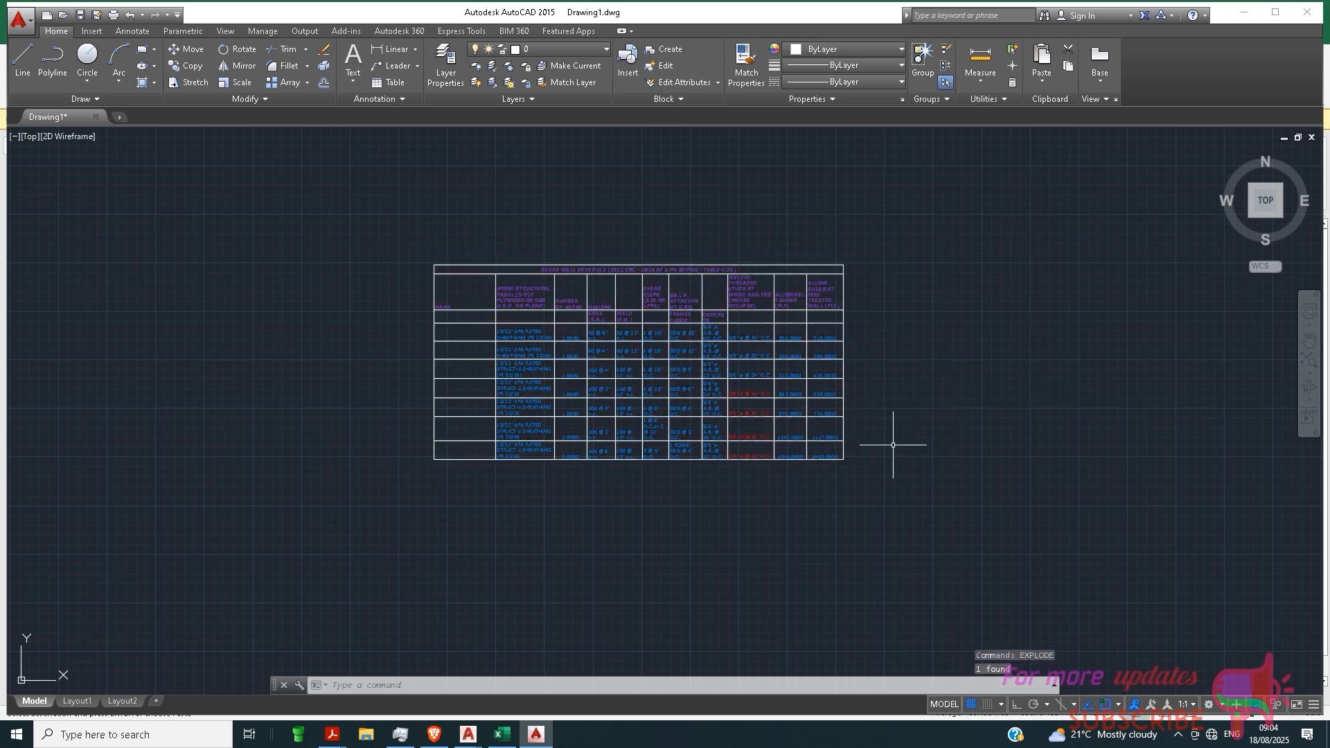
Check the exploded table by picking individual row lines, and clear the selection.
{"action": "scroll", "coordinate": [480, 361], "scroll_direction": "up", "scroll_amount": 4}
{"action": "left_click", "coordinate": [439, 335]}
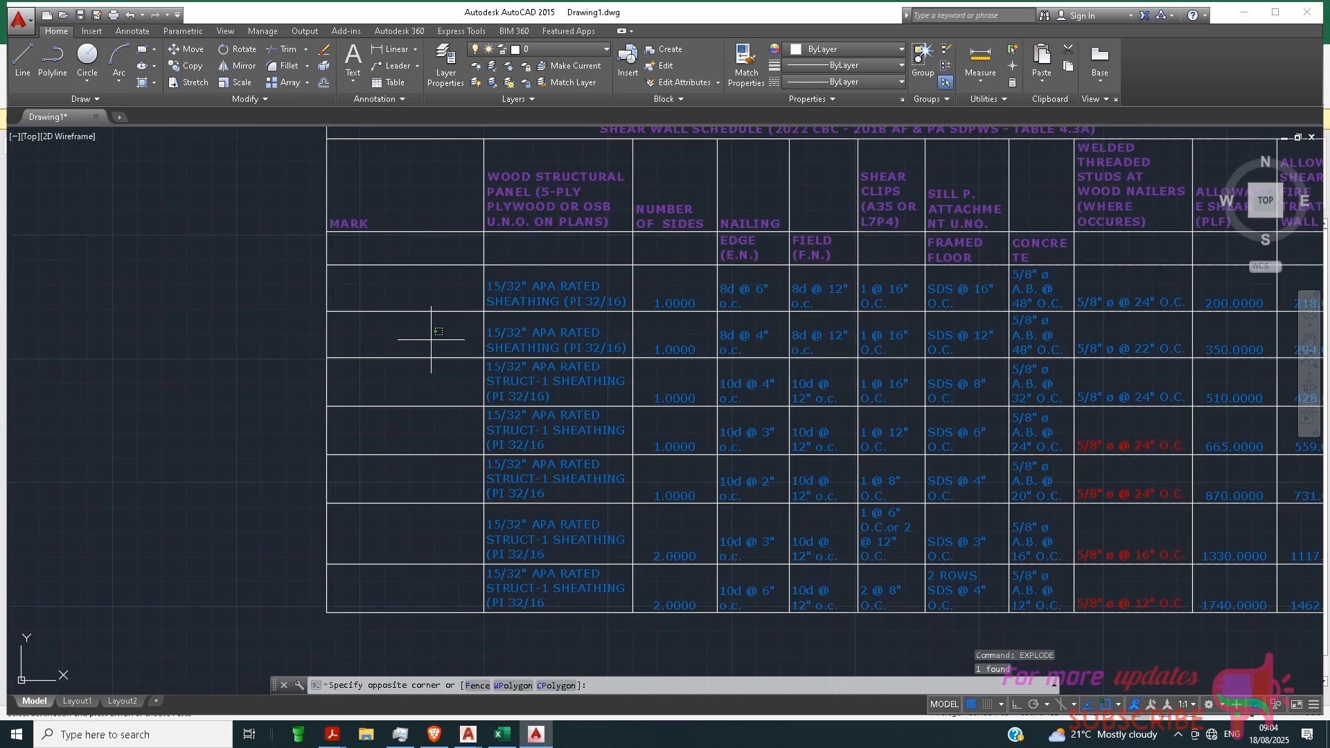
{"action": "left_click", "coordinate": [395, 368]}
{"action": "left_click", "coordinate": [380, 385]}
{"action": "left_click", "coordinate": [361, 428]}
{"action": "scroll", "coordinate": [443, 350], "scroll_direction": "down", "scroll_amount": 6}
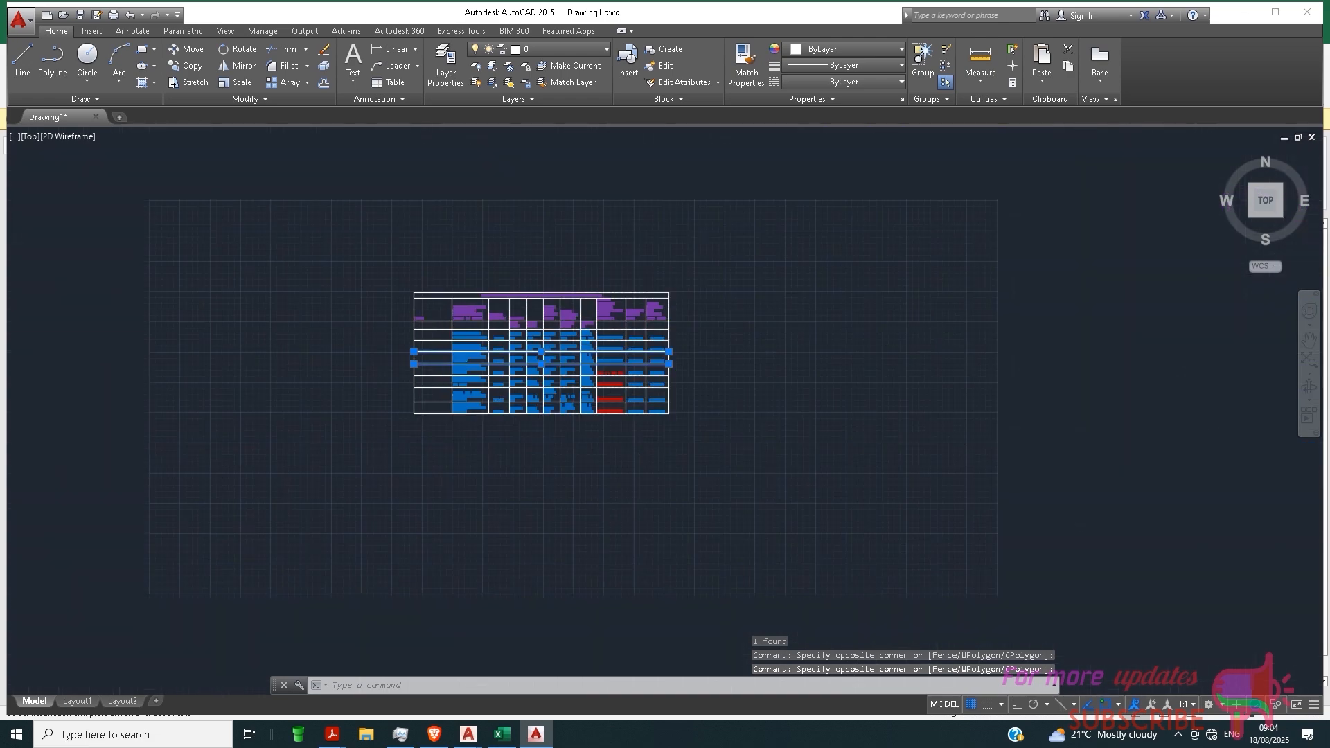
{"action": "scroll", "coordinate": [512, 364], "scroll_direction": "up", "scroll_amount": 4}
{"action": "scroll", "coordinate": [624, 314], "scroll_direction": "down", "scroll_amount": 2}
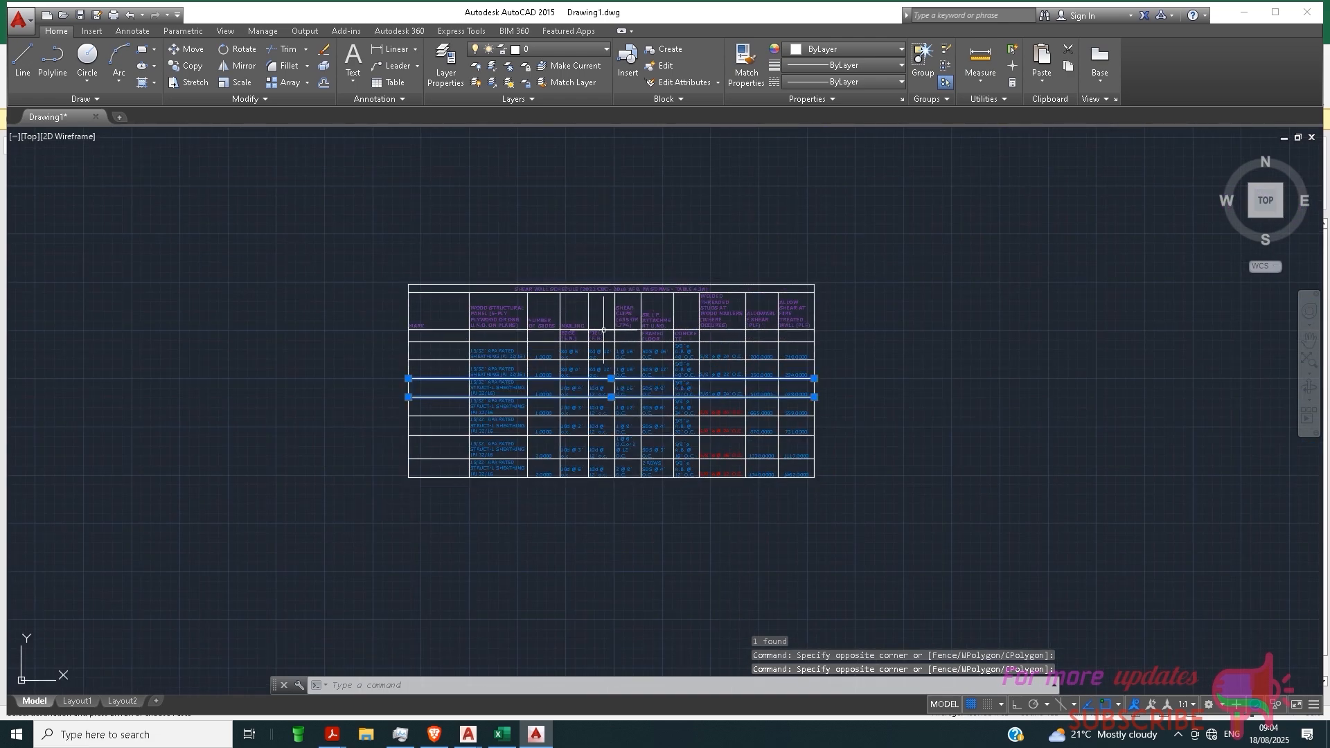
{"action": "key", "text": "Escape"}
Try the ByBlock colour on the WOOD STRUCTURAL PANEL header text and set it back to ByLayer.
{"action": "left_click", "coordinate": [509, 320]}
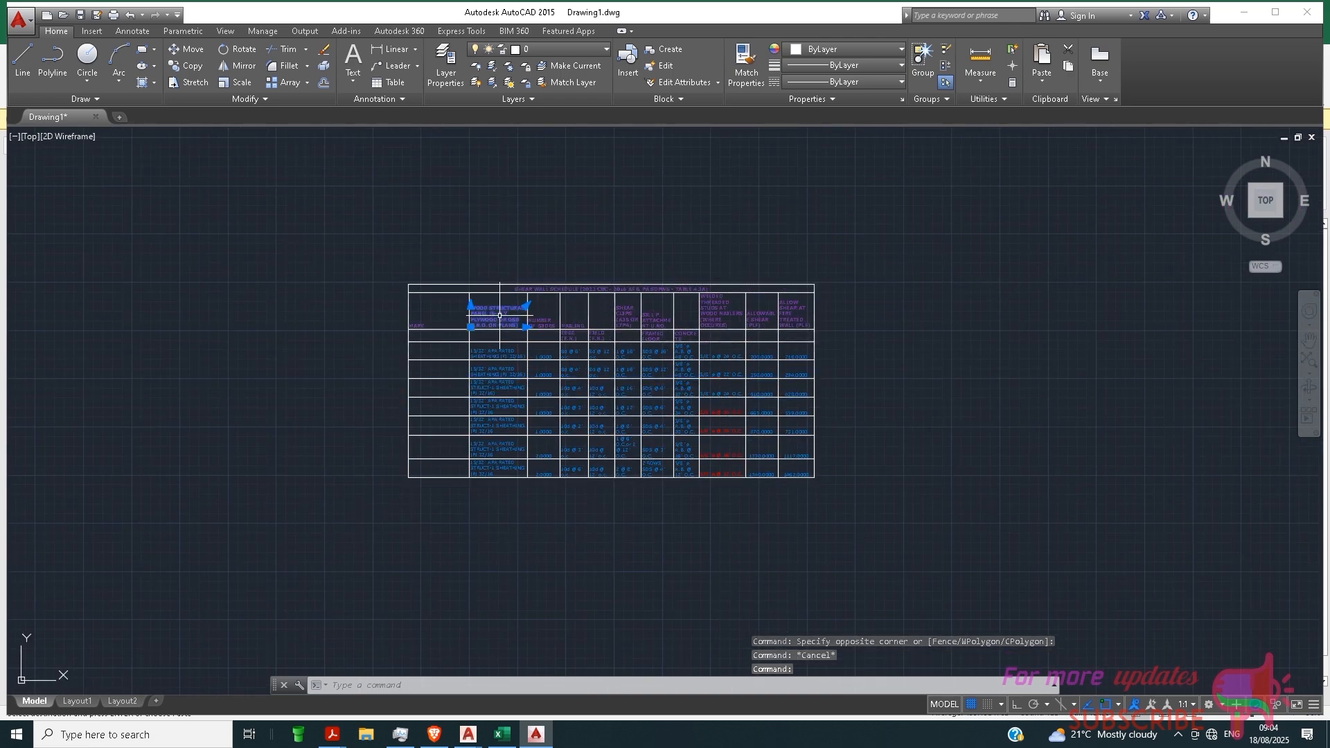
{"action": "scroll", "coordinate": [509, 323], "scroll_direction": "up", "scroll_amount": 2}
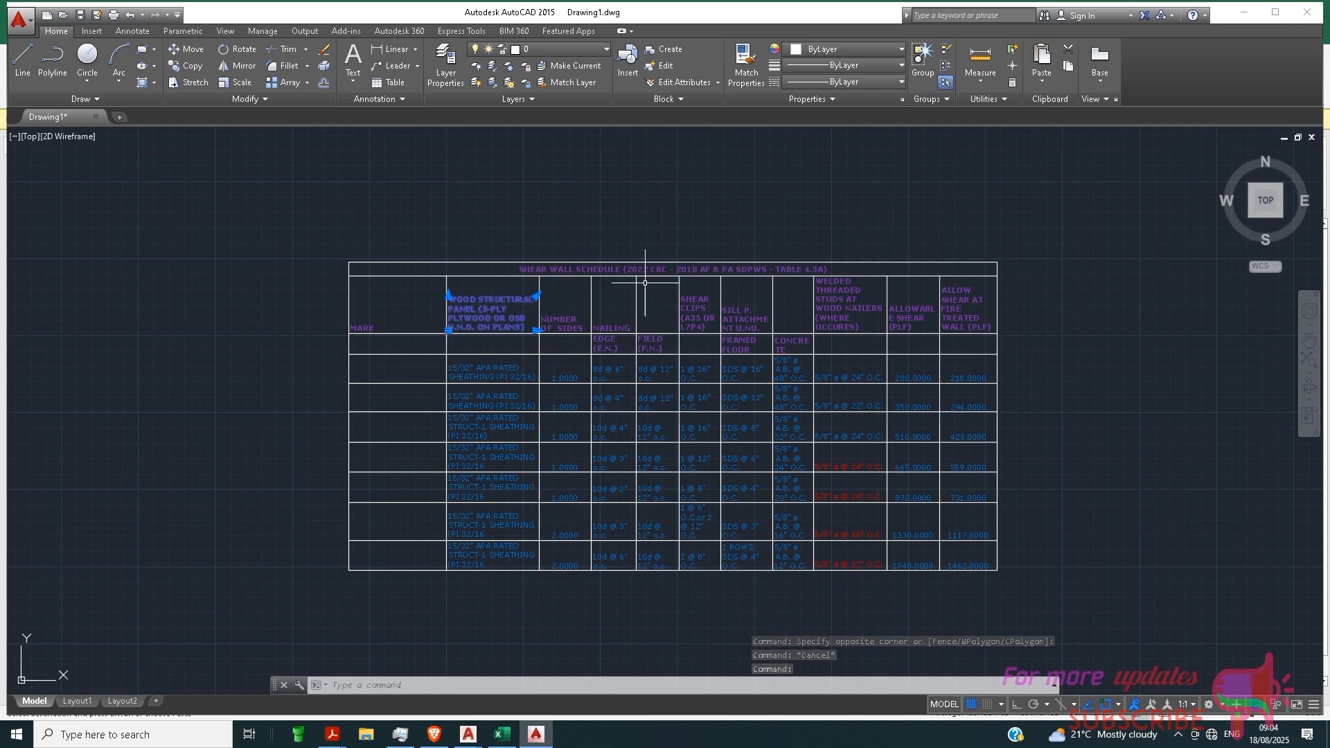
{"action": "left_click", "coordinate": [827, 49]}
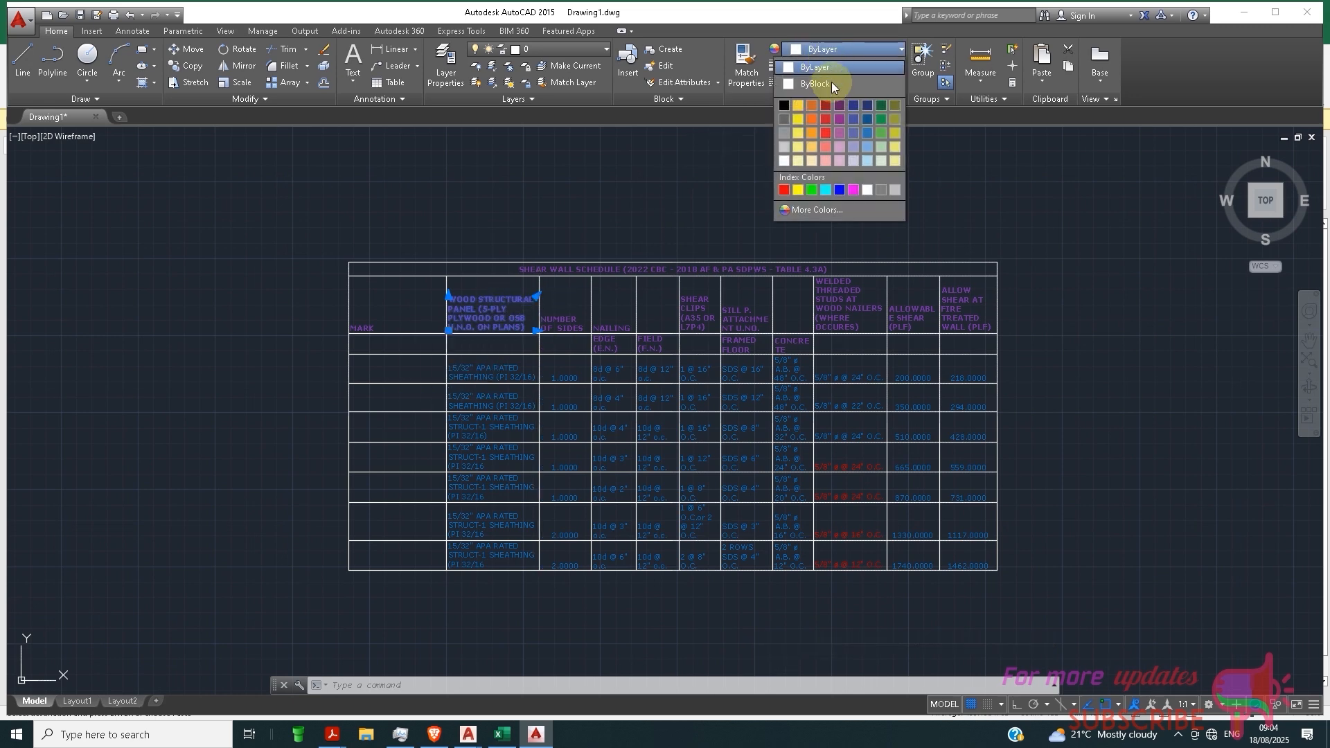
{"action": "left_click", "coordinate": [805, 89]}
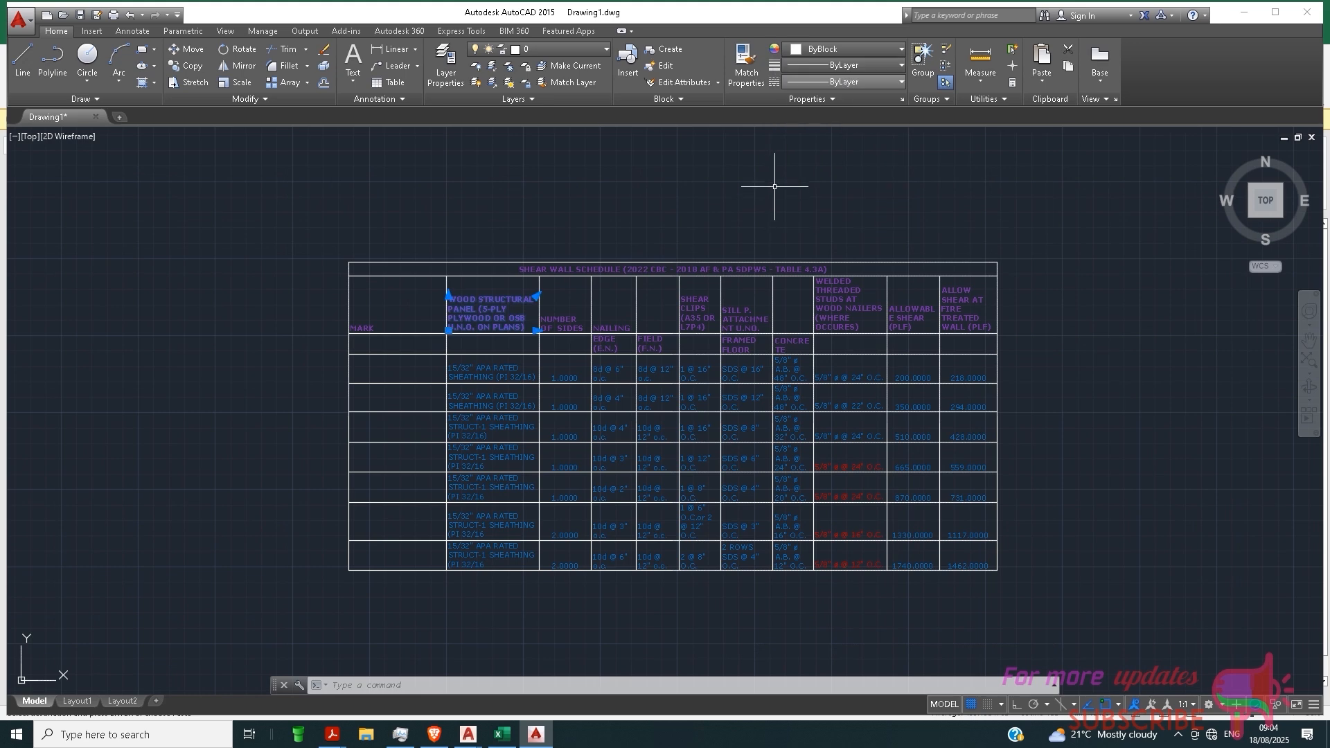
{"action": "left_click", "coordinate": [821, 50]}
{"action": "left_click", "coordinate": [821, 67]}
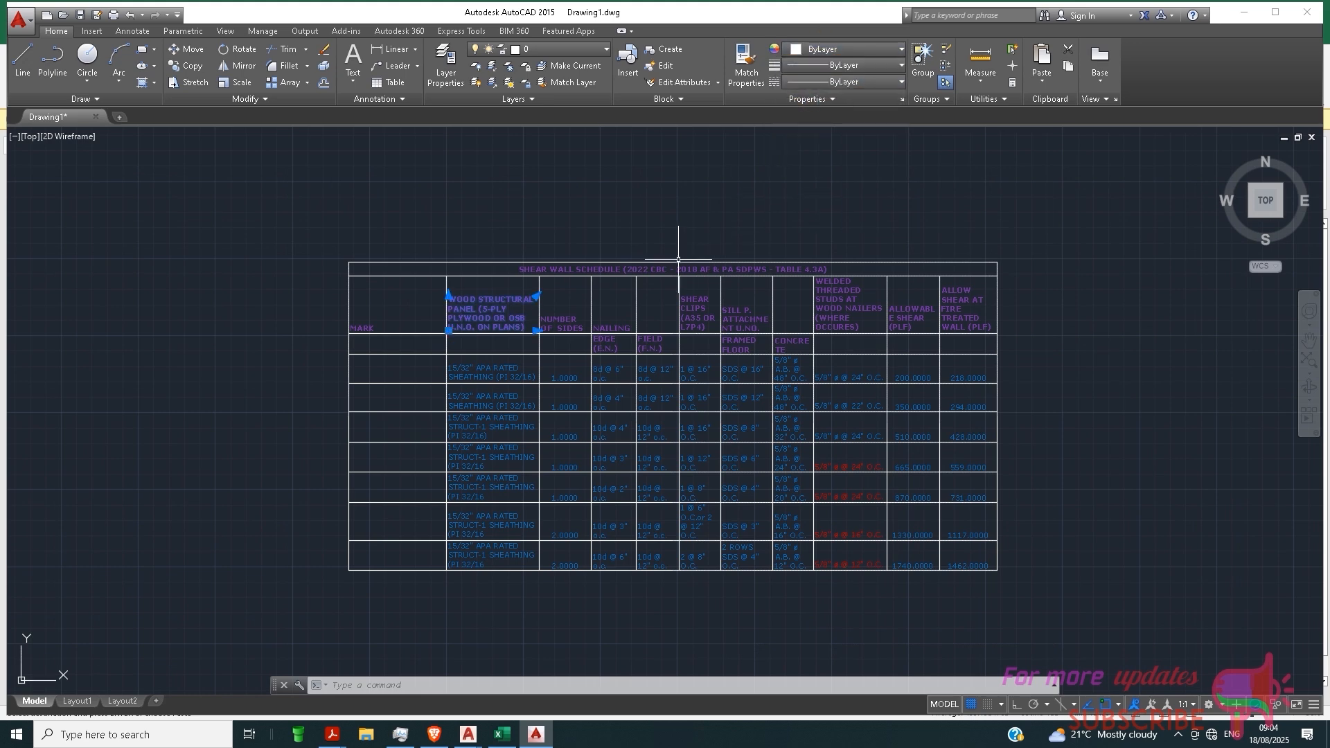
Select all text objects similar to the WOOD STRUCTURAL PANEL header and explode them into single-line text.
{"action": "right_click", "coordinate": [485, 226]}
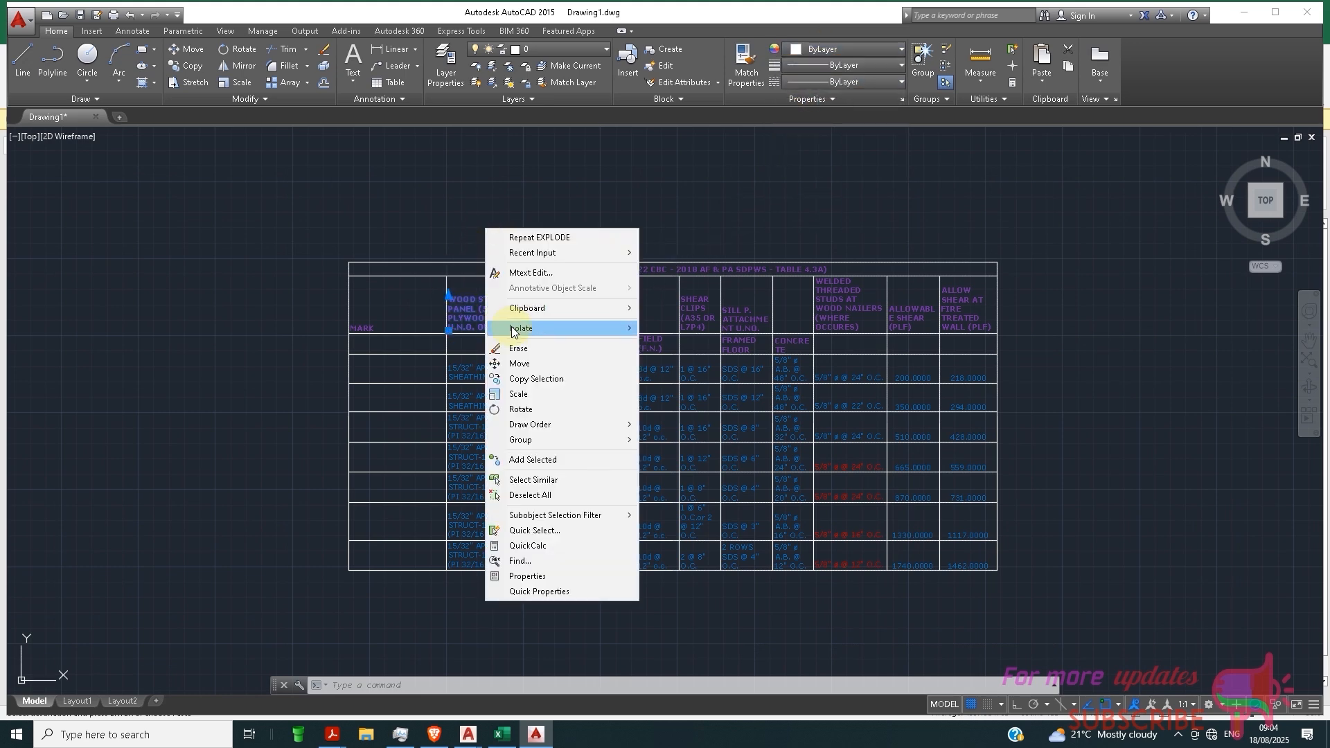
{"action": "left_click", "coordinate": [547, 480]}
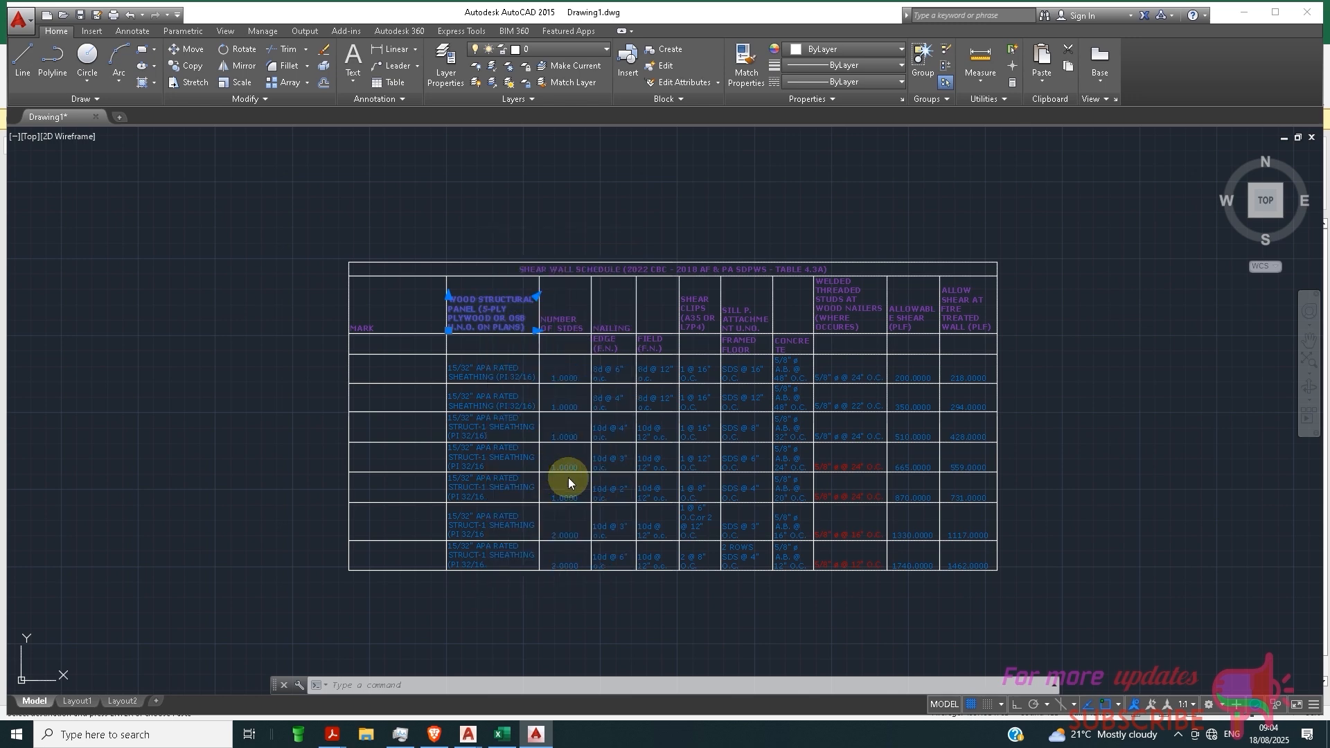
{"action": "type", "text": "EX"}
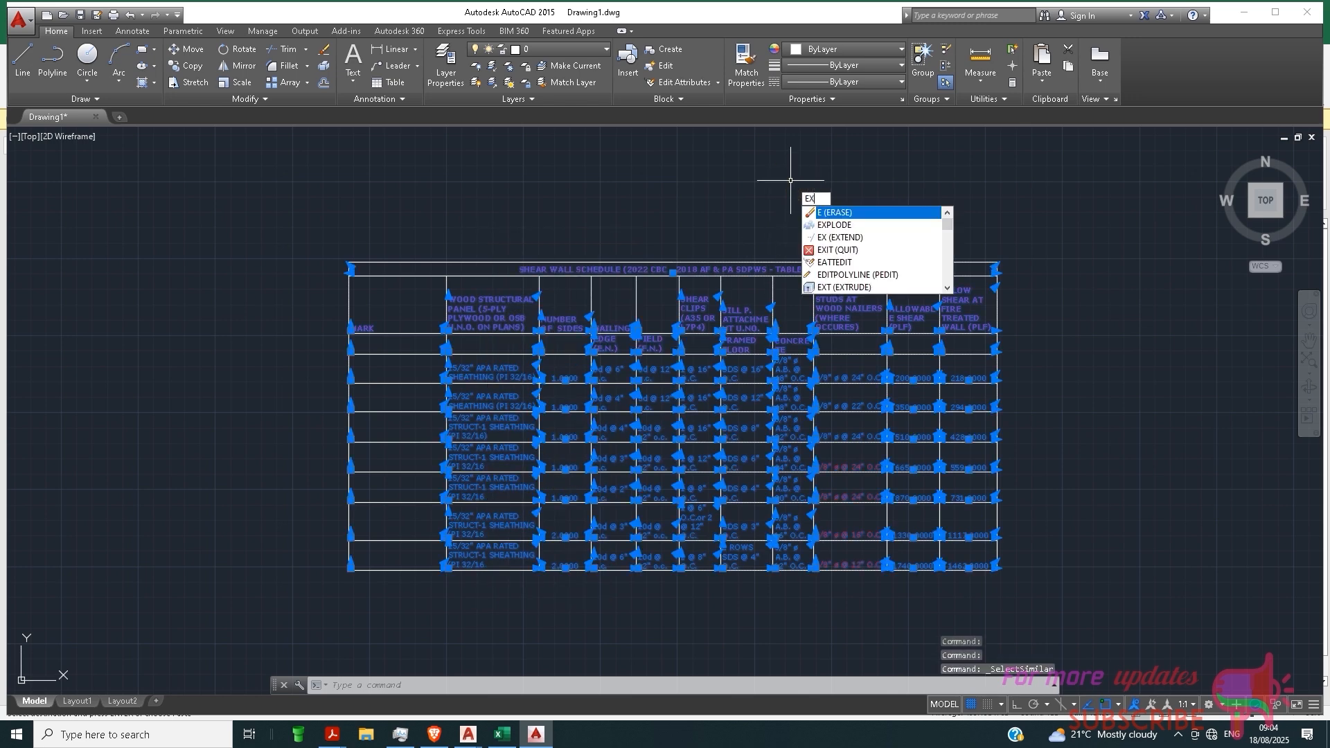
{"action": "type", "text": "PLODE"}
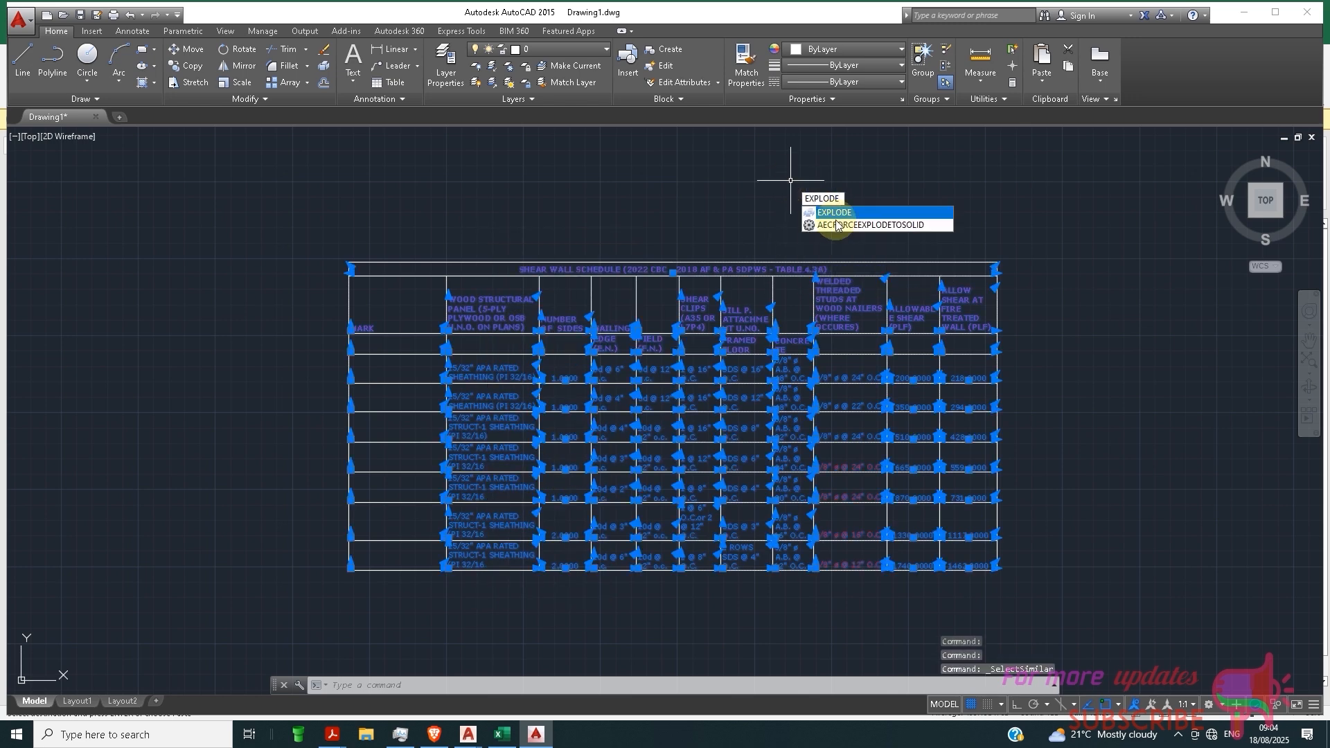
{"action": "key", "text": "Return"}
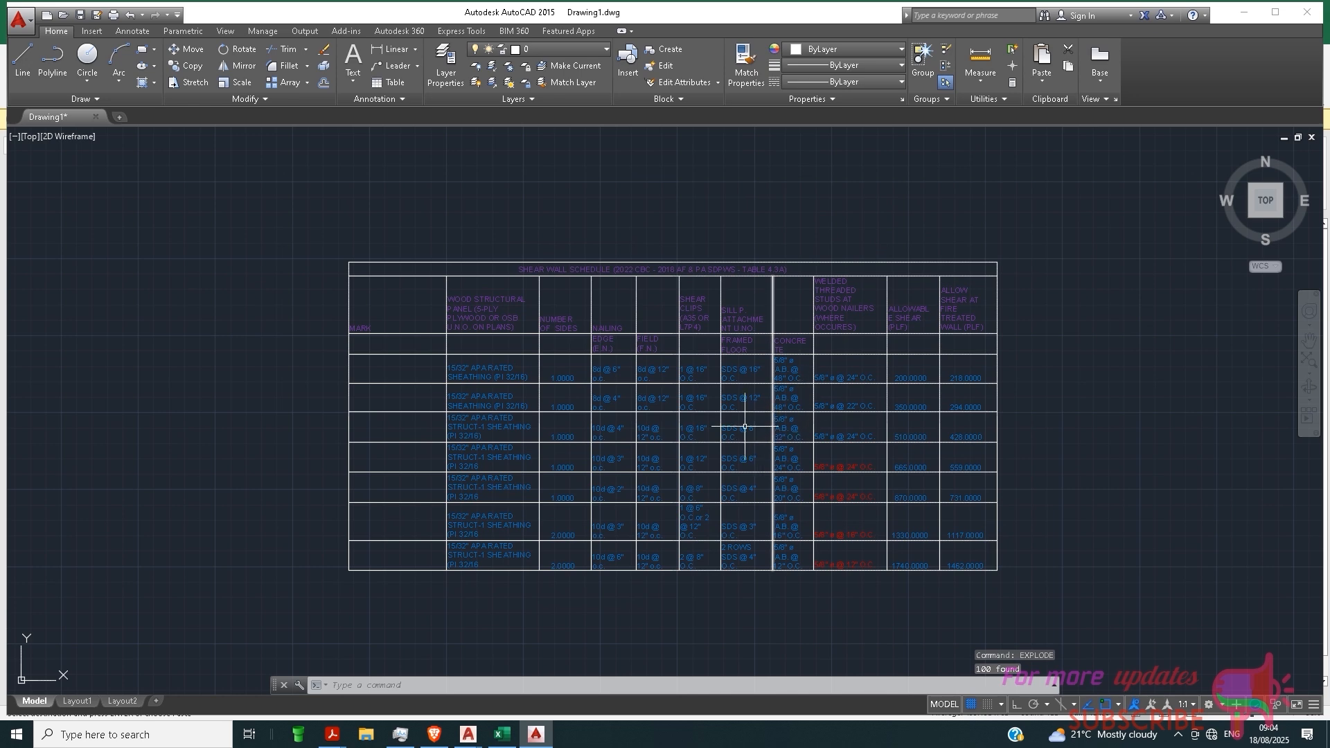
Select all text similar to the blue sheathing and purple header text, set its colour to ByBlock, and clear the selection.
{"action": "left_click", "coordinate": [493, 405]}
{"action": "scroll", "coordinate": [507, 308], "scroll_direction": "down", "scroll_amount": 2}
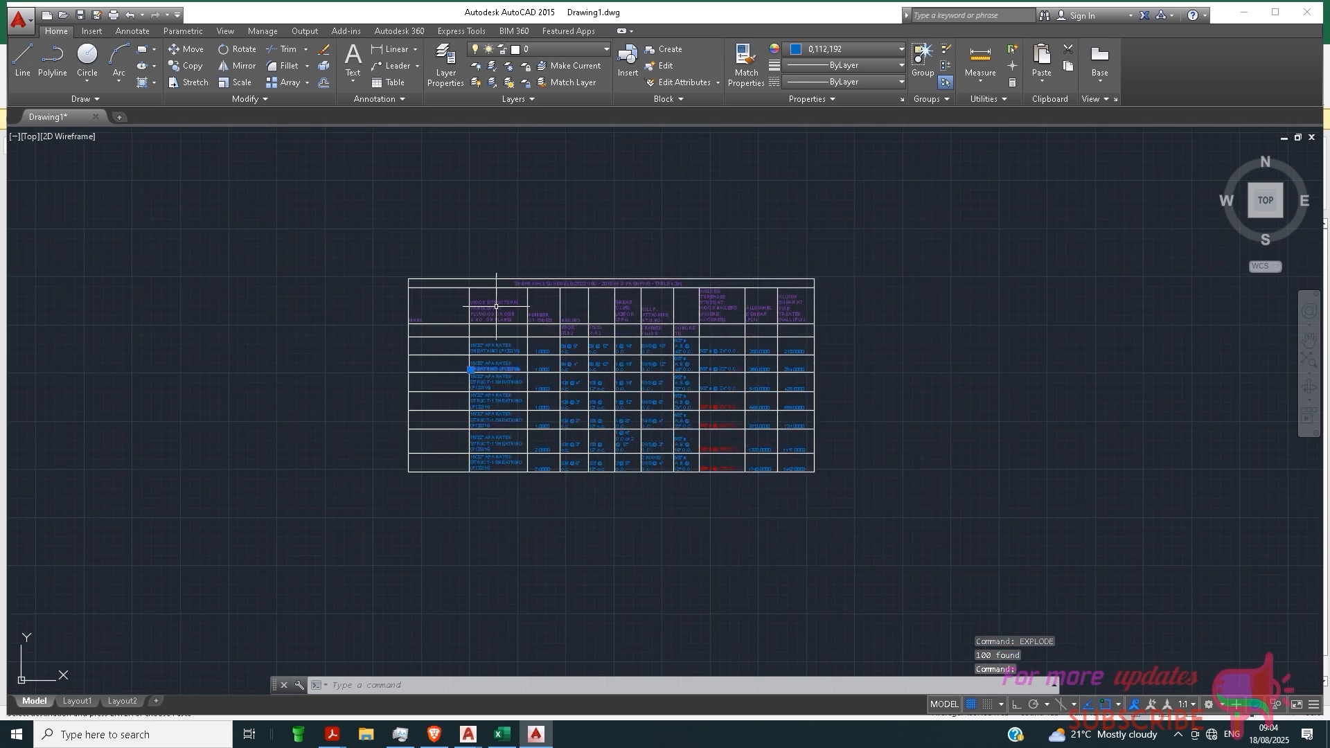
{"action": "scroll", "coordinate": [503, 320], "scroll_direction": "up", "scroll_amount": 4}
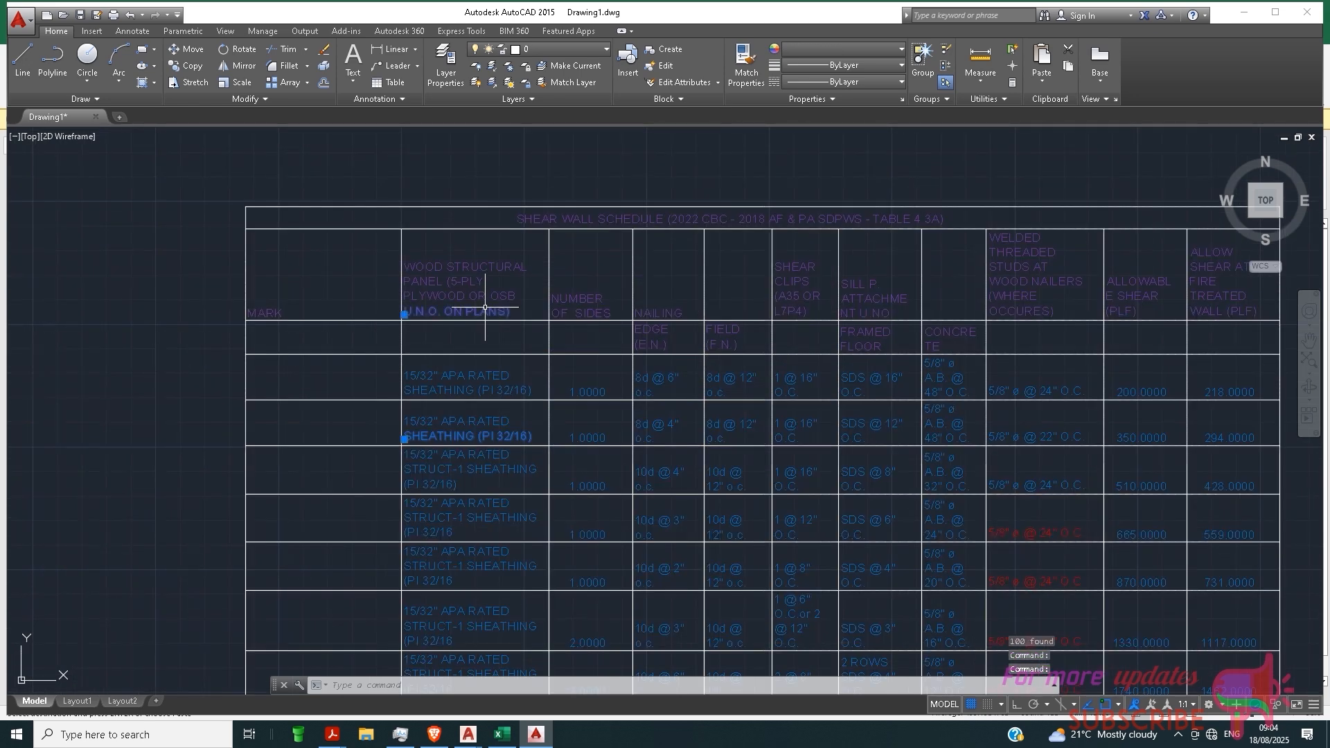
{"action": "right_click", "coordinate": [485, 307]}
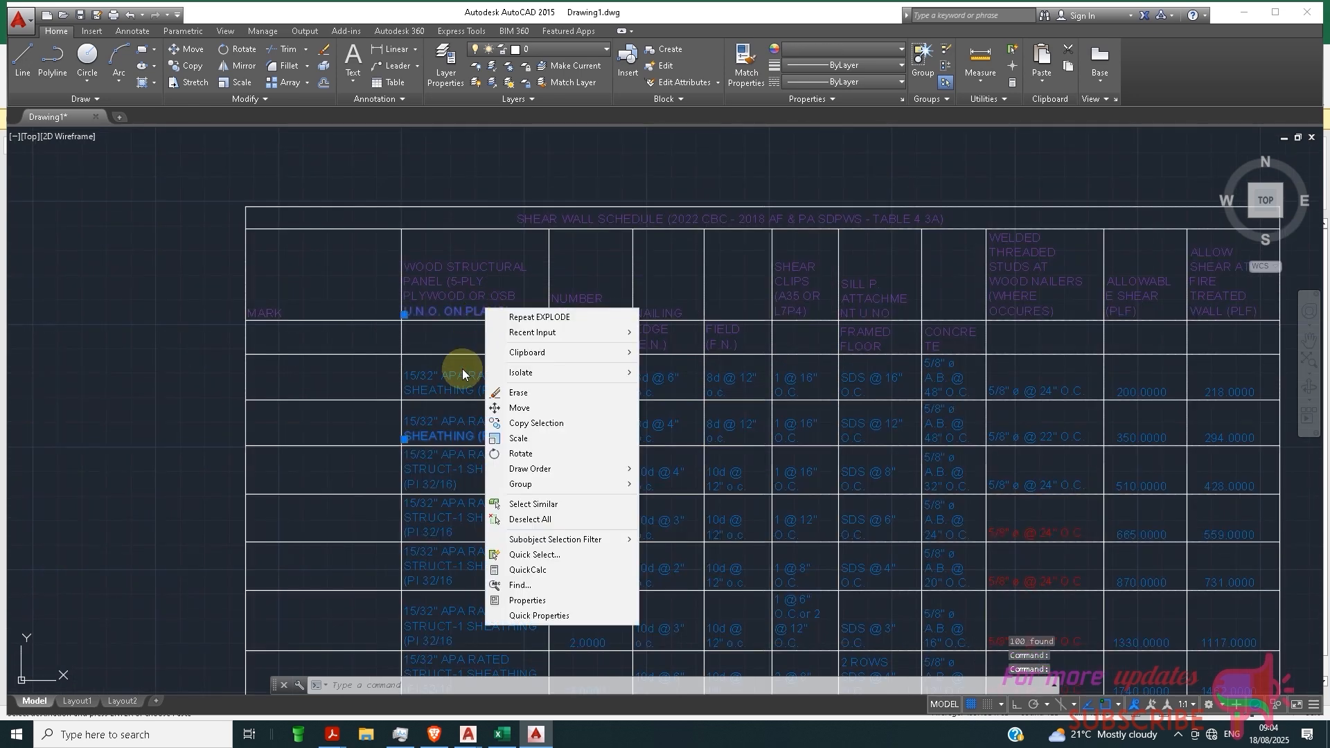
{"action": "left_click", "coordinate": [527, 503]}
{"action": "scroll", "coordinate": [582, 199], "scroll_direction": "down", "scroll_amount": 4}
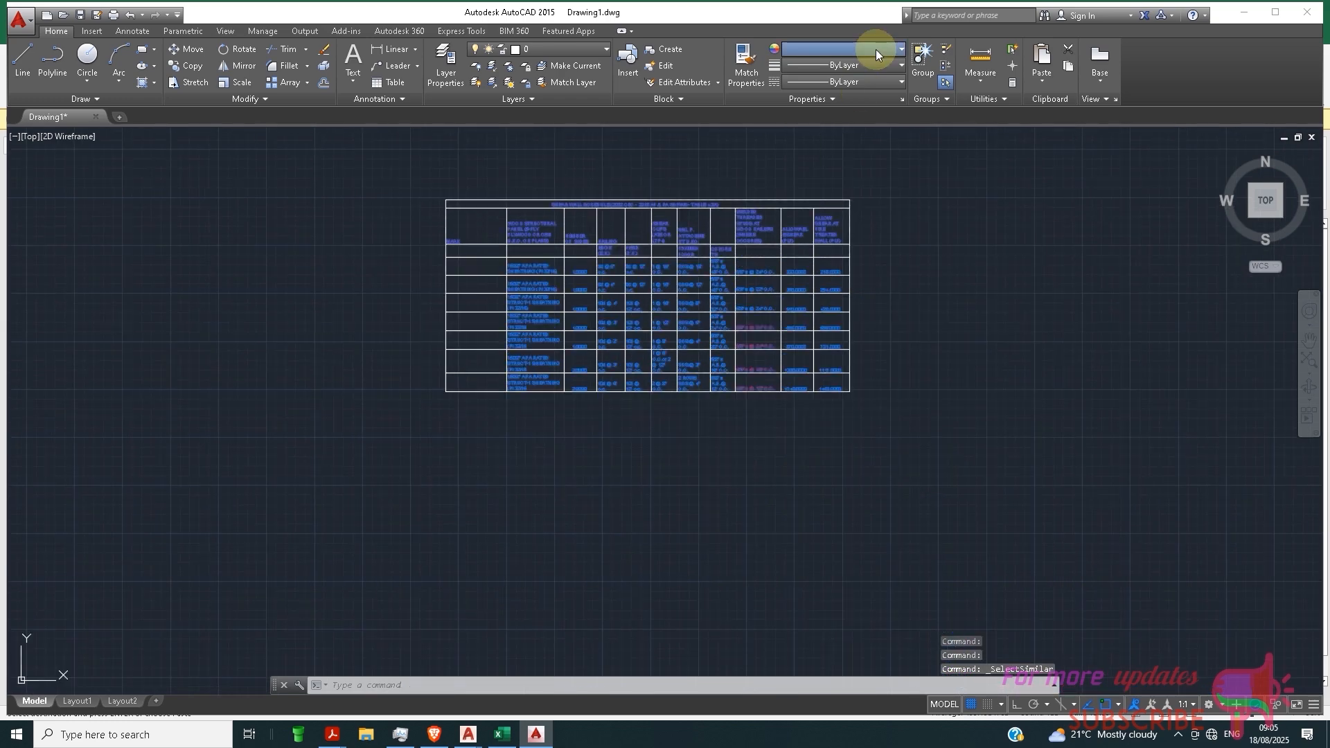
{"action": "left_click", "coordinate": [876, 48]}
{"action": "left_click", "coordinate": [824, 82]}
{"action": "scroll", "coordinate": [687, 306], "scroll_direction": "up", "scroll_amount": 5}
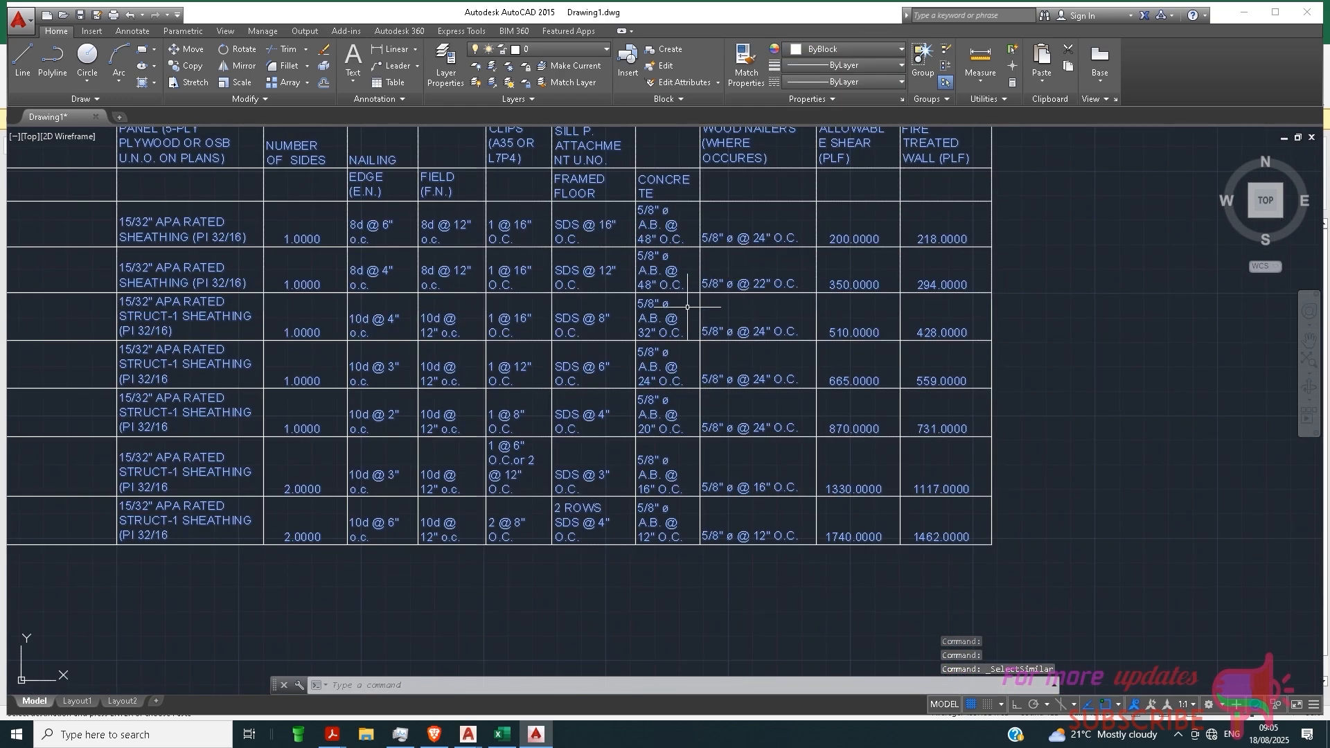
{"action": "scroll", "coordinate": [687, 306], "scroll_direction": "down", "scroll_amount": 2}
{"action": "key", "text": "Escape"}
{"action": "scroll", "coordinate": [478, 353], "scroll_direction": "down", "scroll_amount": 4}
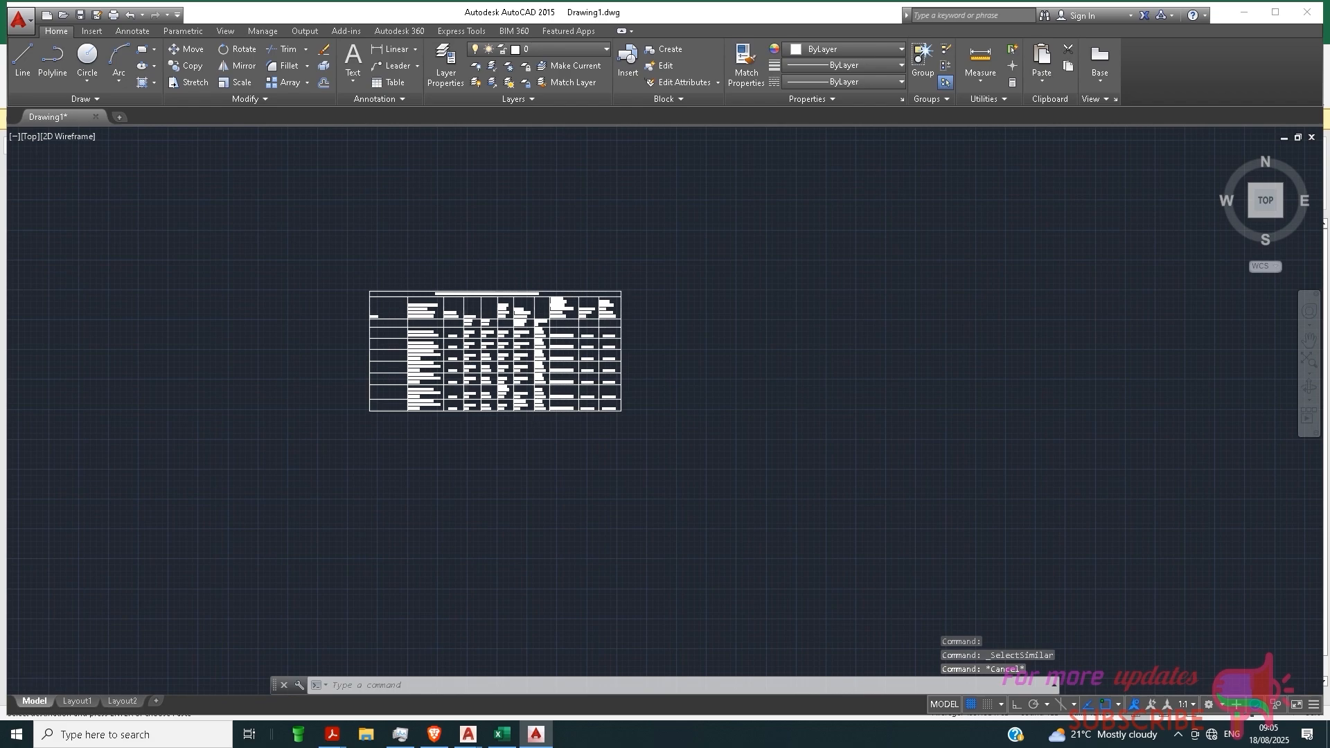
Examine the recoloured shear wall schedule, checking the text in its header and data rows.
{"action": "scroll", "coordinate": [560, 285], "scroll_direction": "up", "scroll_amount": 6}
{"action": "scroll", "coordinate": [559, 286], "scroll_direction": "down", "scroll_amount": 4}
{"action": "scroll", "coordinate": [263, 298], "scroll_direction": "up", "scroll_amount": 3}
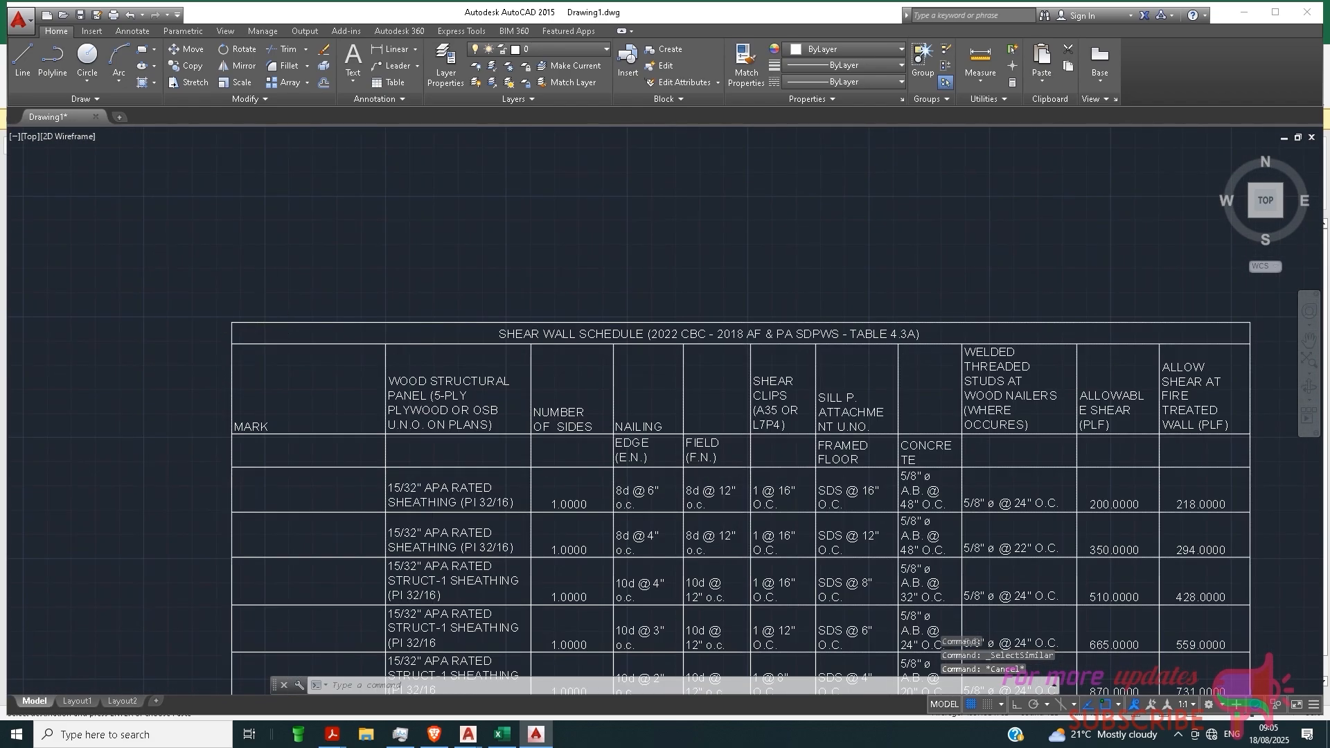
{"action": "scroll", "coordinate": [306, 282], "scroll_direction": "up", "scroll_amount": 2}
{"action": "scroll", "coordinate": [352, 256], "scroll_direction": "down", "scroll_amount": 5}
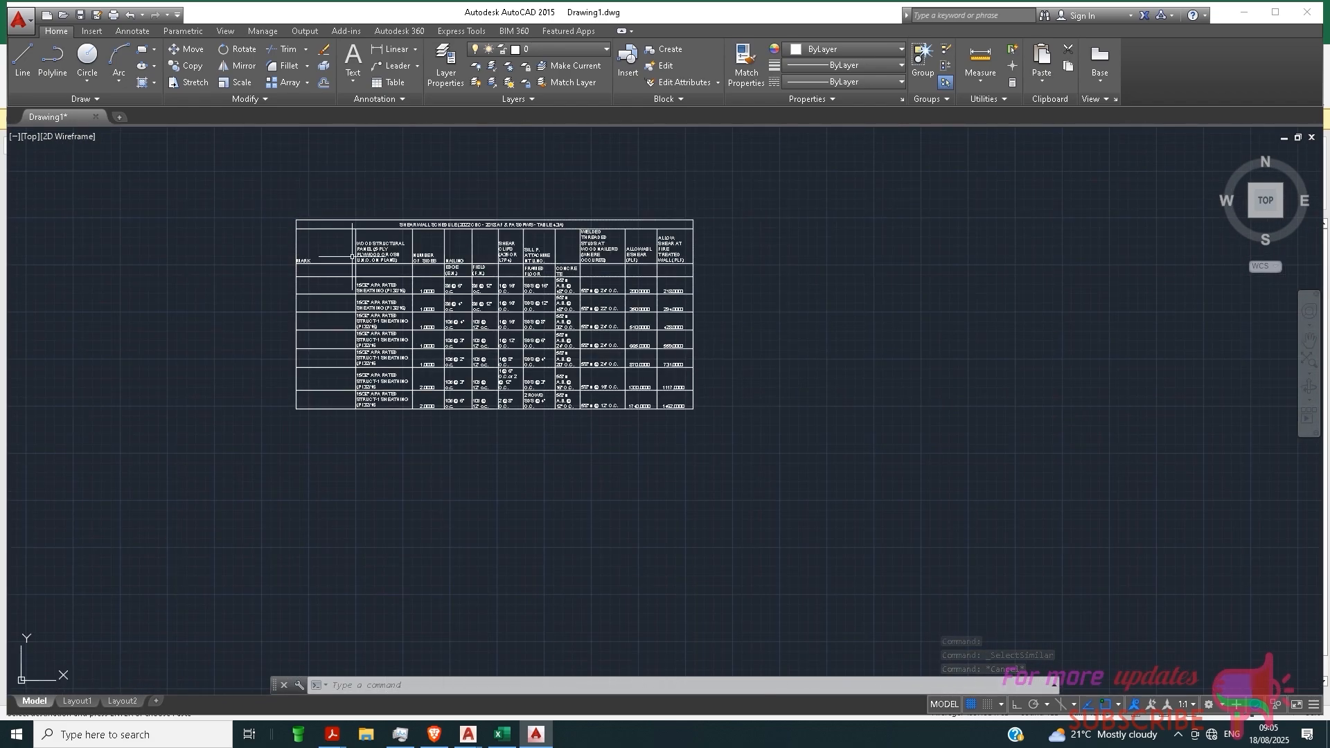
{"action": "scroll", "coordinate": [416, 270], "scroll_direction": "up", "scroll_amount": 5}
{"action": "scroll", "coordinate": [623, 374], "scroll_direction": "down", "scroll_amount": 2}
{"action": "scroll", "coordinate": [457, 284], "scroll_direction": "up", "scroll_amount": 1}
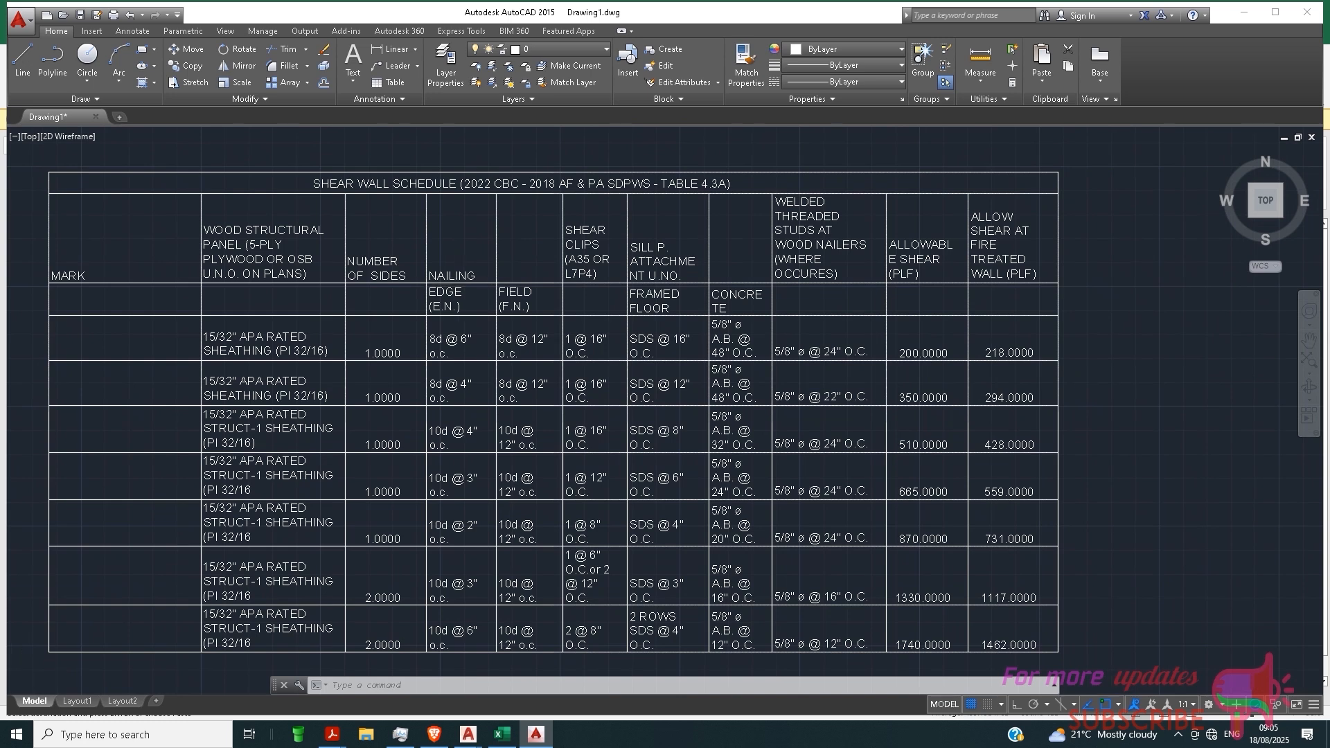
{"action": "scroll", "coordinate": [419, 293], "scroll_direction": "down", "scroll_amount": 6}
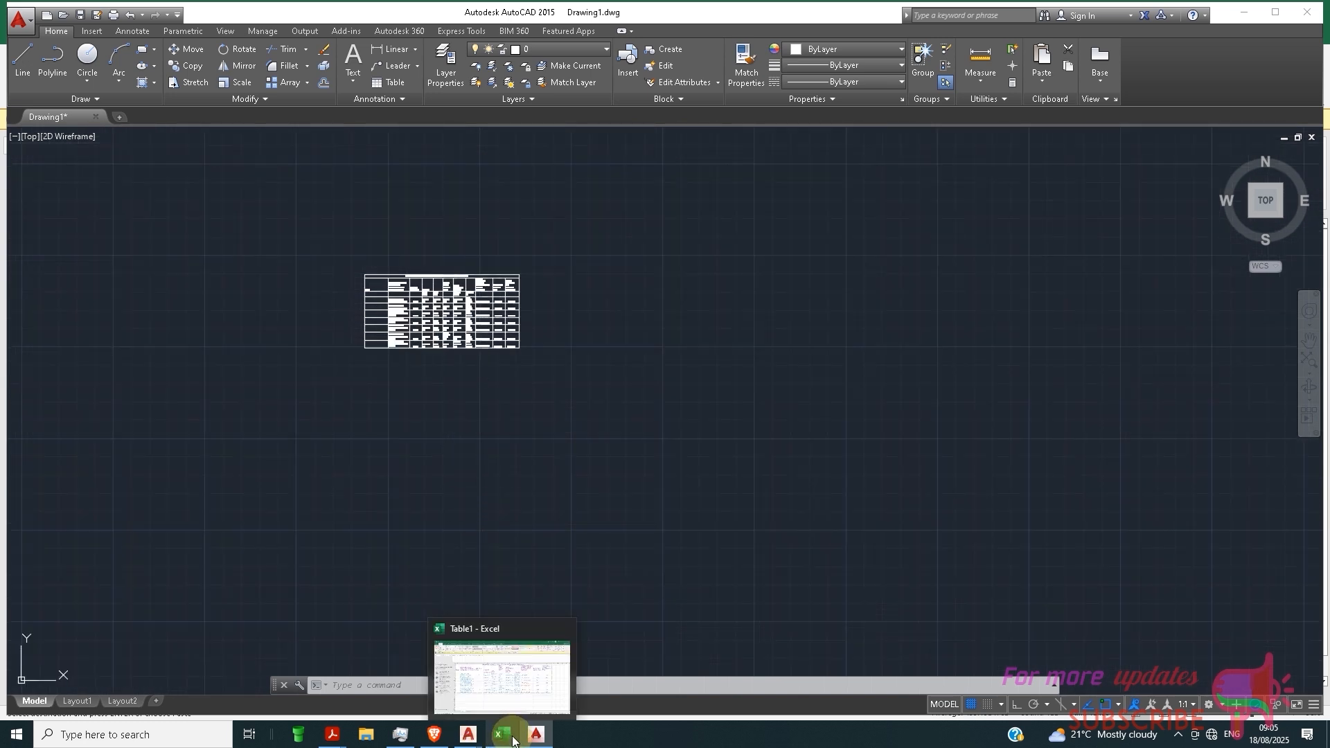
Switch to the Table1 workbook in Excel and copy the whole shear wall schedule range A1:K10 again.
{"action": "mouse_move", "coordinate": [509, 742]}
{"action": "left_click", "coordinate": [507, 708]}
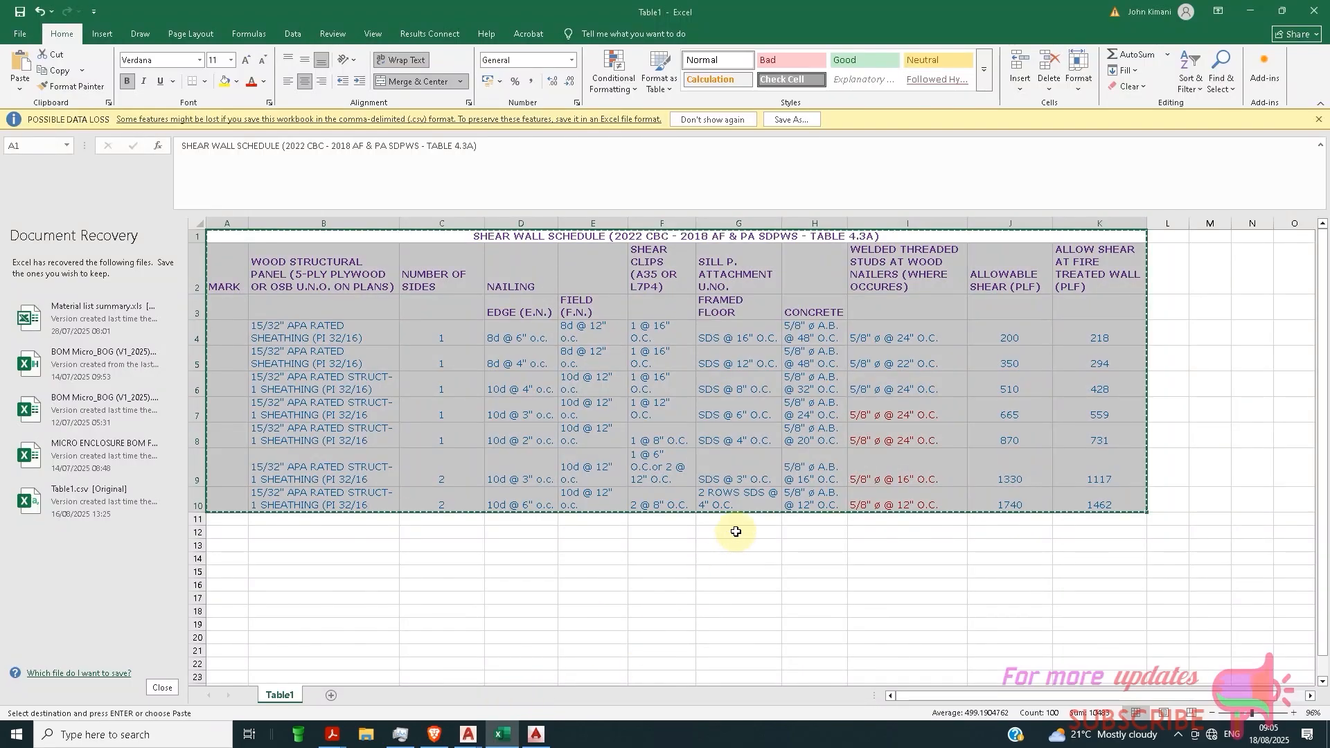
{"action": "left_click", "coordinate": [519, 570]}
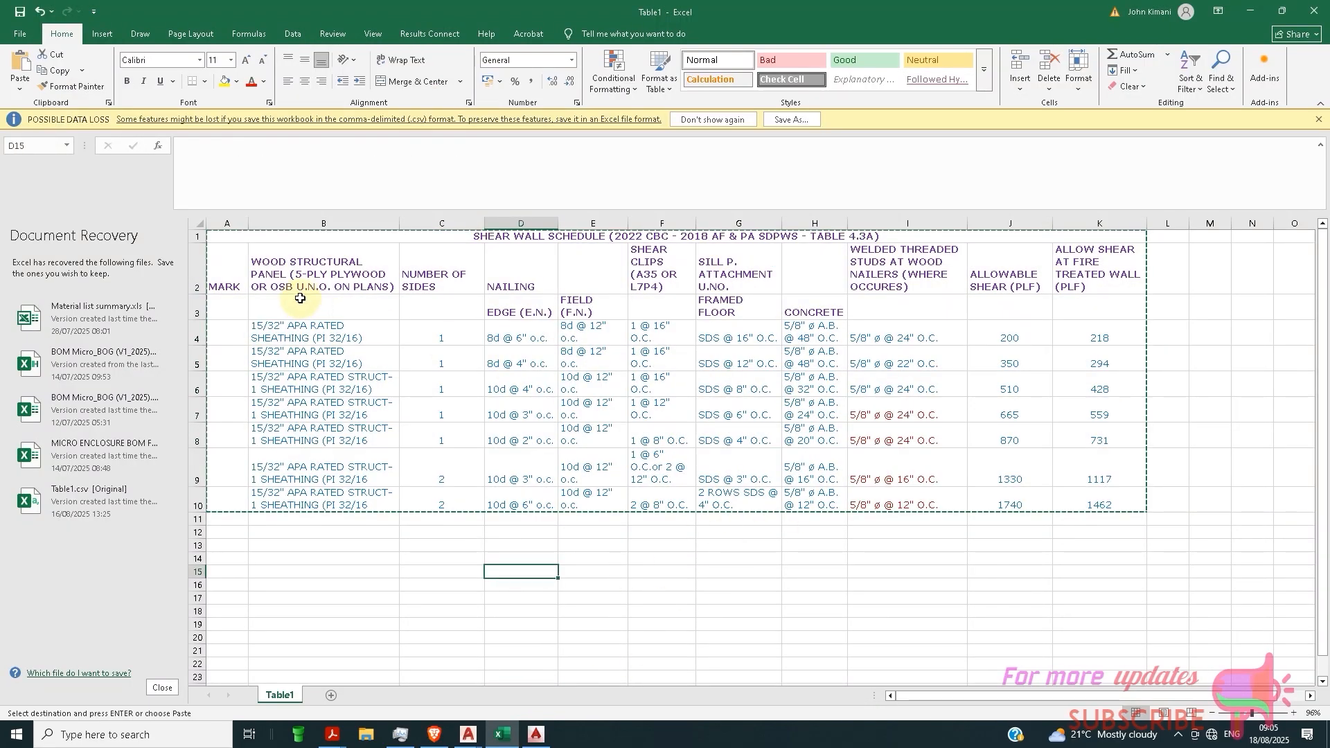
{"action": "key", "text": "Escape"}
{"action": "left_click", "coordinate": [213, 236]}
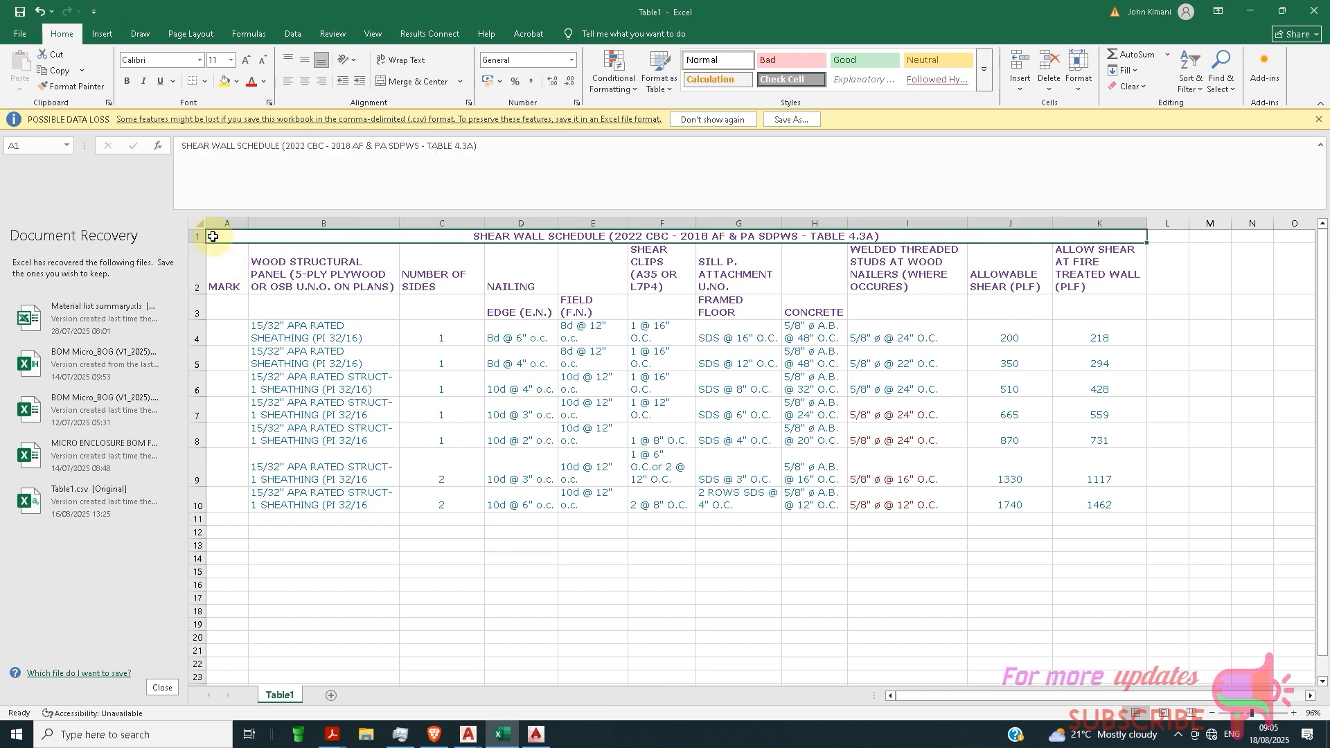
{"action": "left_click_drag", "start_coordinate": [213, 237], "coordinate": [1007, 507]}
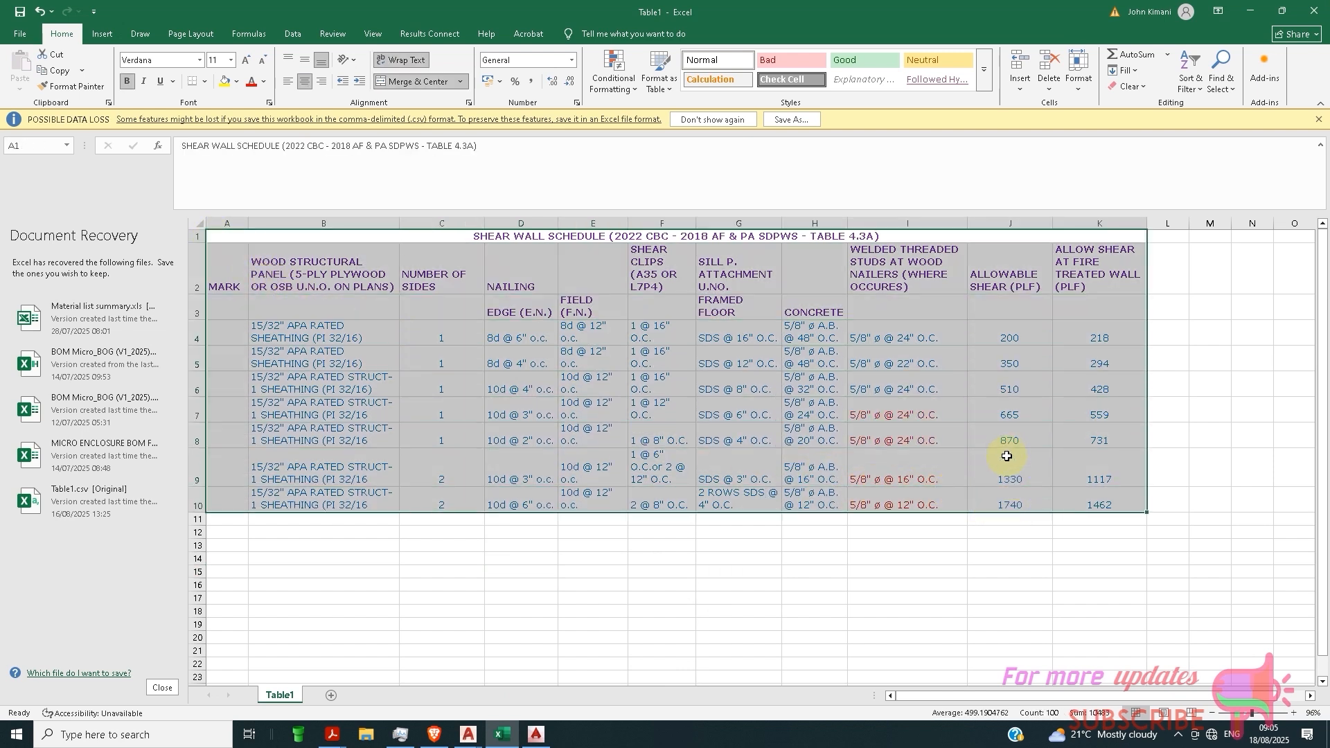
{"action": "right_click", "coordinate": [994, 434]}
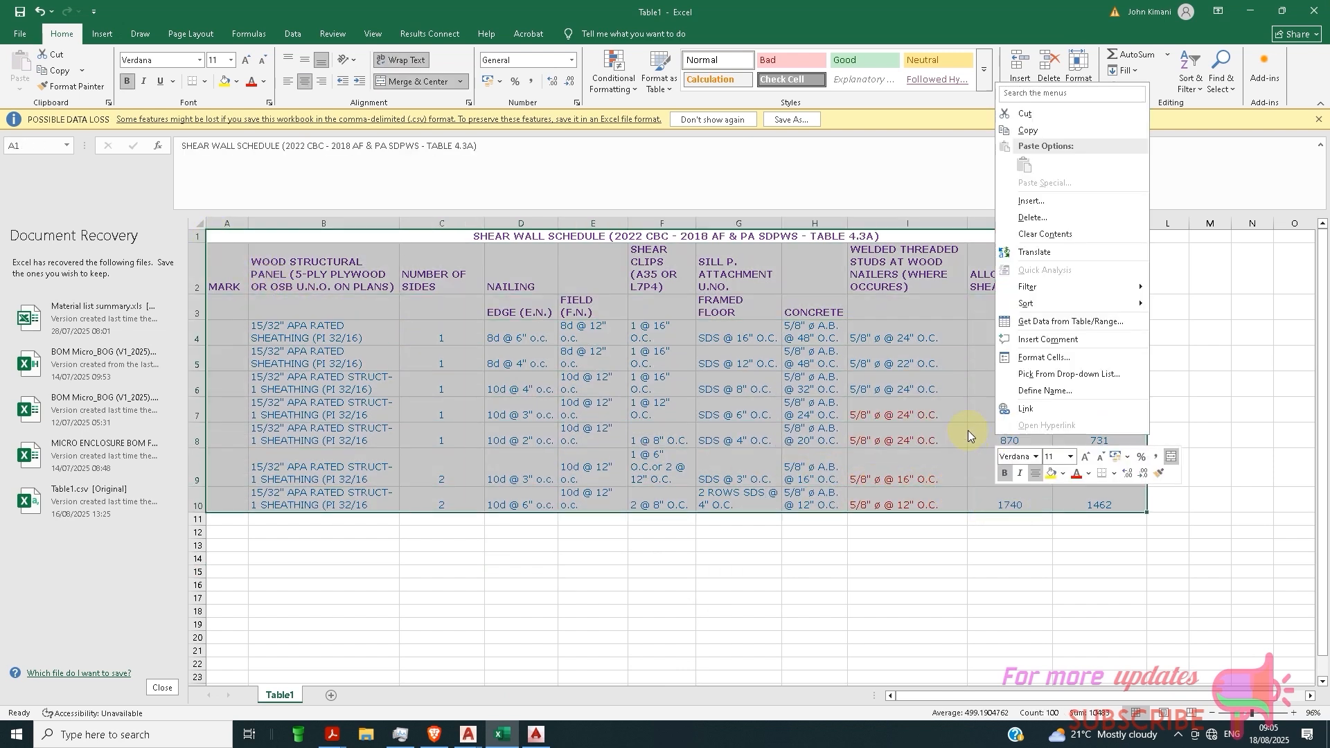
{"action": "left_click", "coordinate": [1037, 131]}
Switch to AutoCAD and paste the copied range as linked AutoCAD Entities, placing it below the exploded schedule.
{"action": "left_click", "coordinate": [533, 732]}
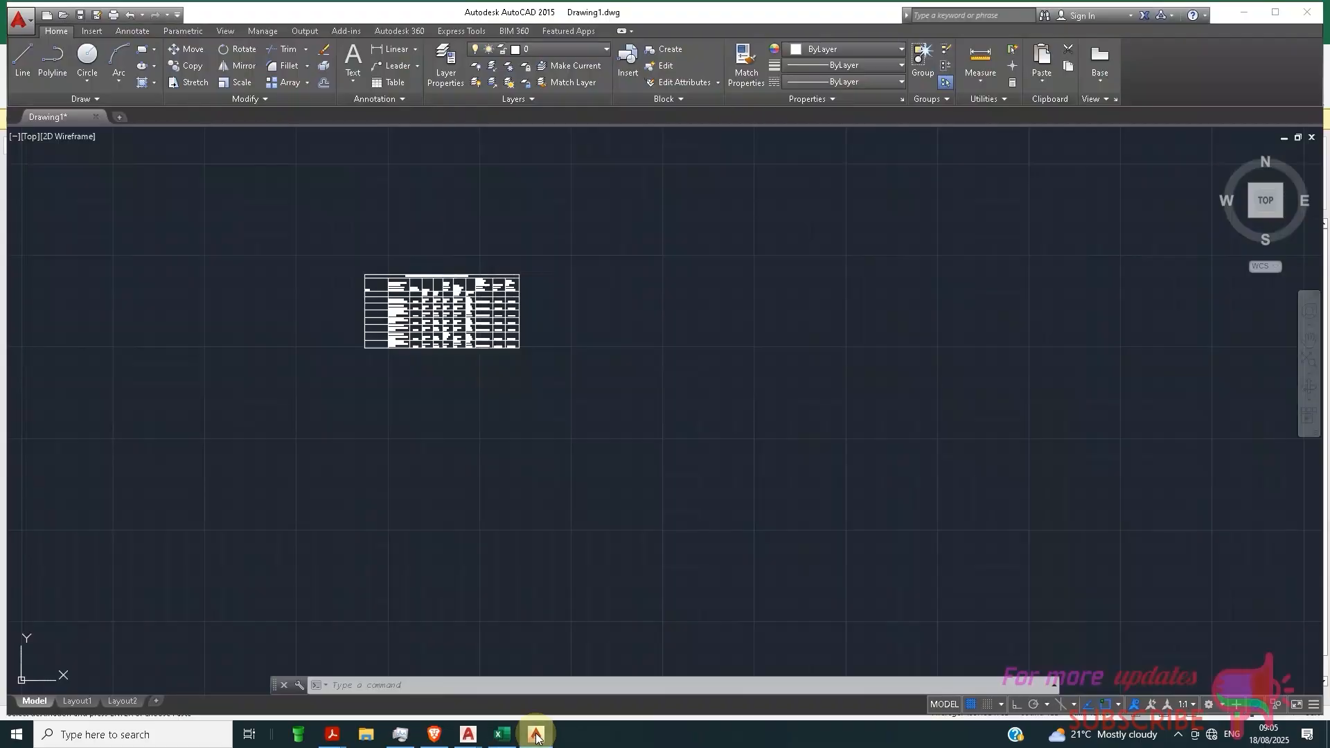
{"action": "left_click", "coordinate": [1040, 81]}
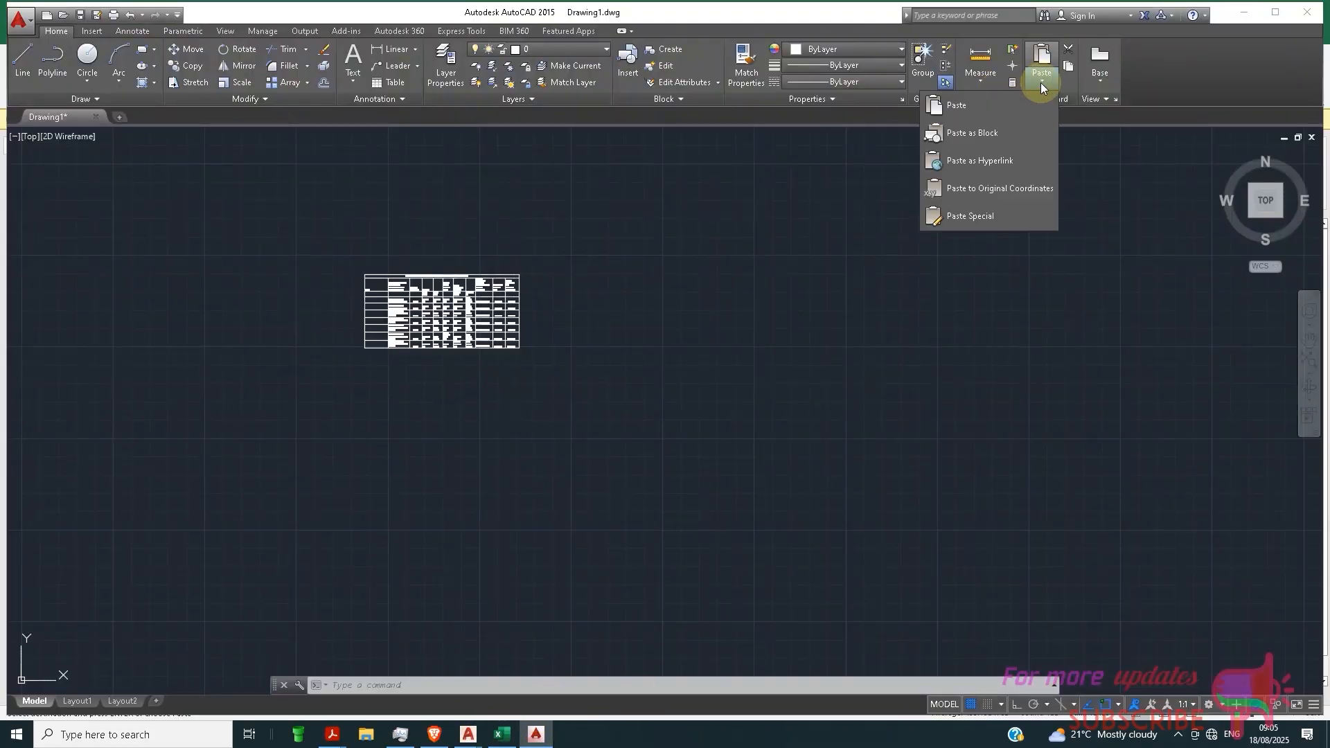
{"action": "left_click", "coordinate": [982, 228]}
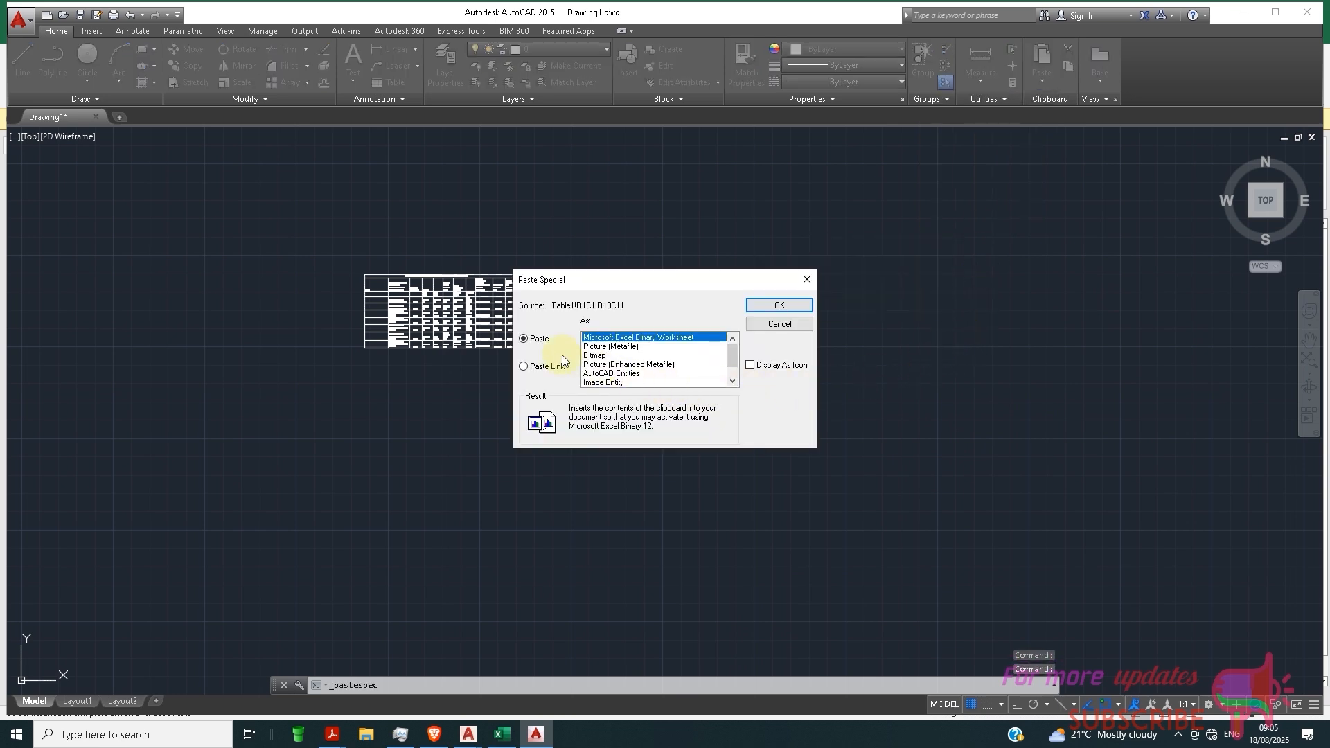
{"action": "left_click", "coordinate": [524, 366]}
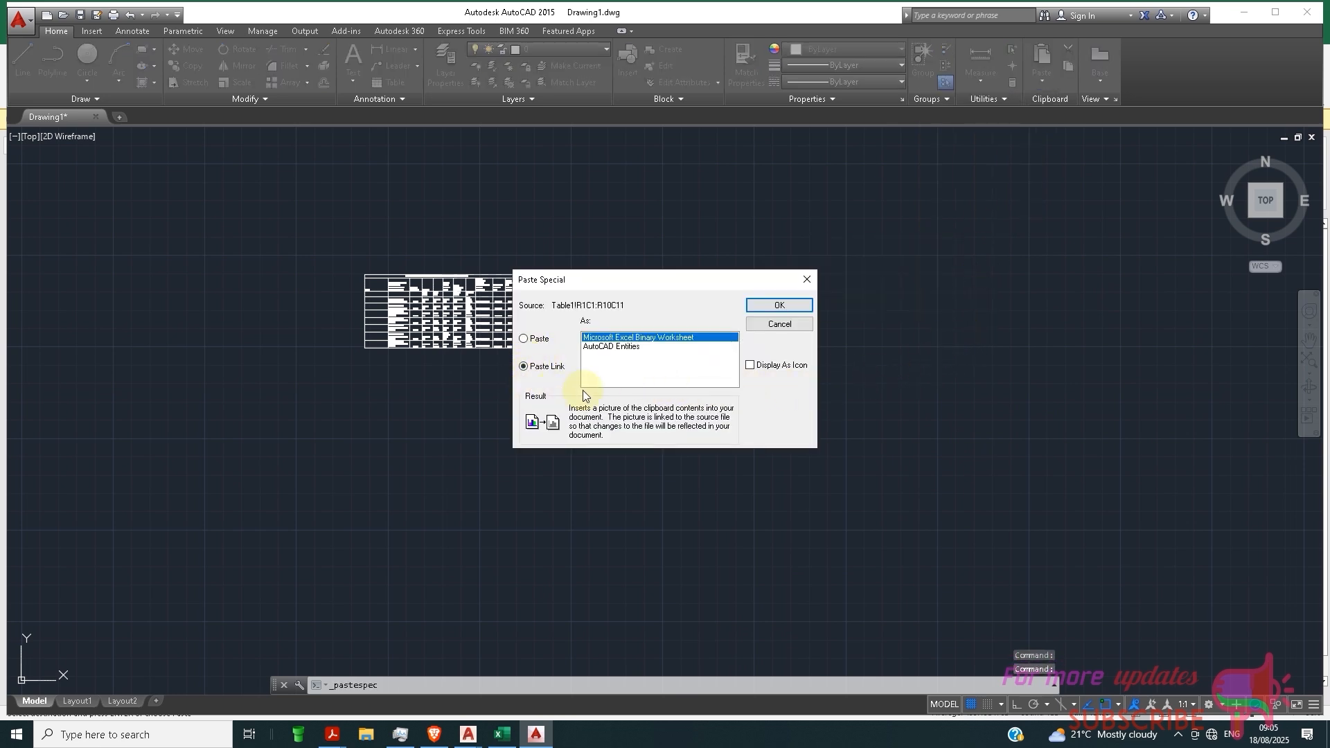
{"action": "left_click", "coordinate": [610, 346]}
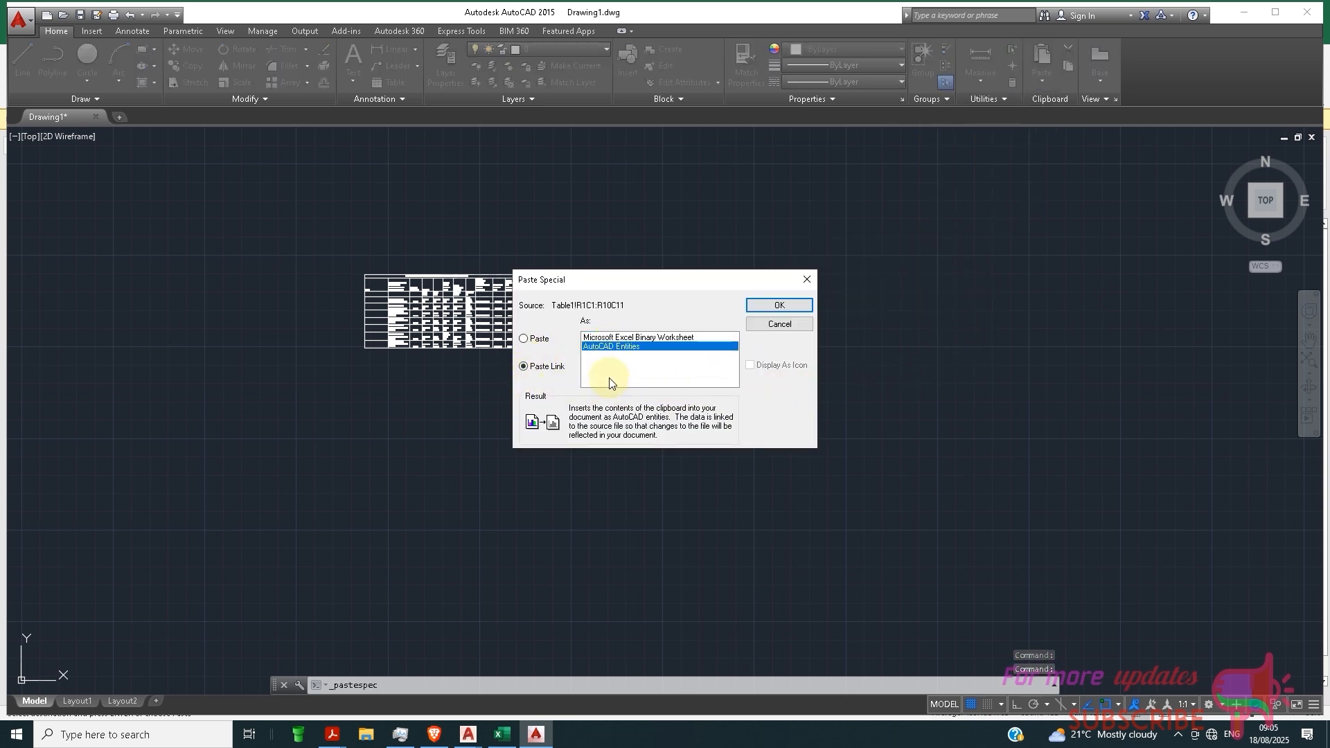
{"action": "left_click", "coordinate": [779, 306]}
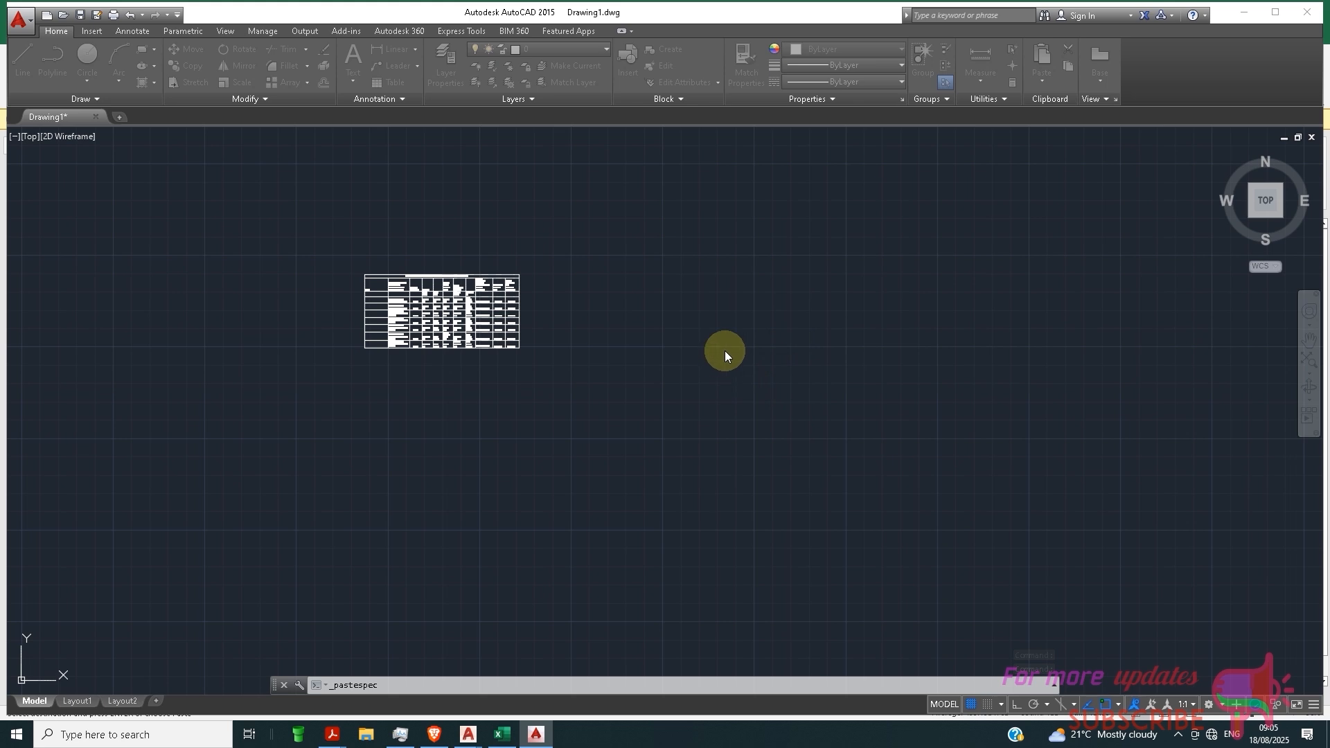
{"action": "scroll", "coordinate": [724, 350], "scroll_direction": "down", "scroll_amount": 2}
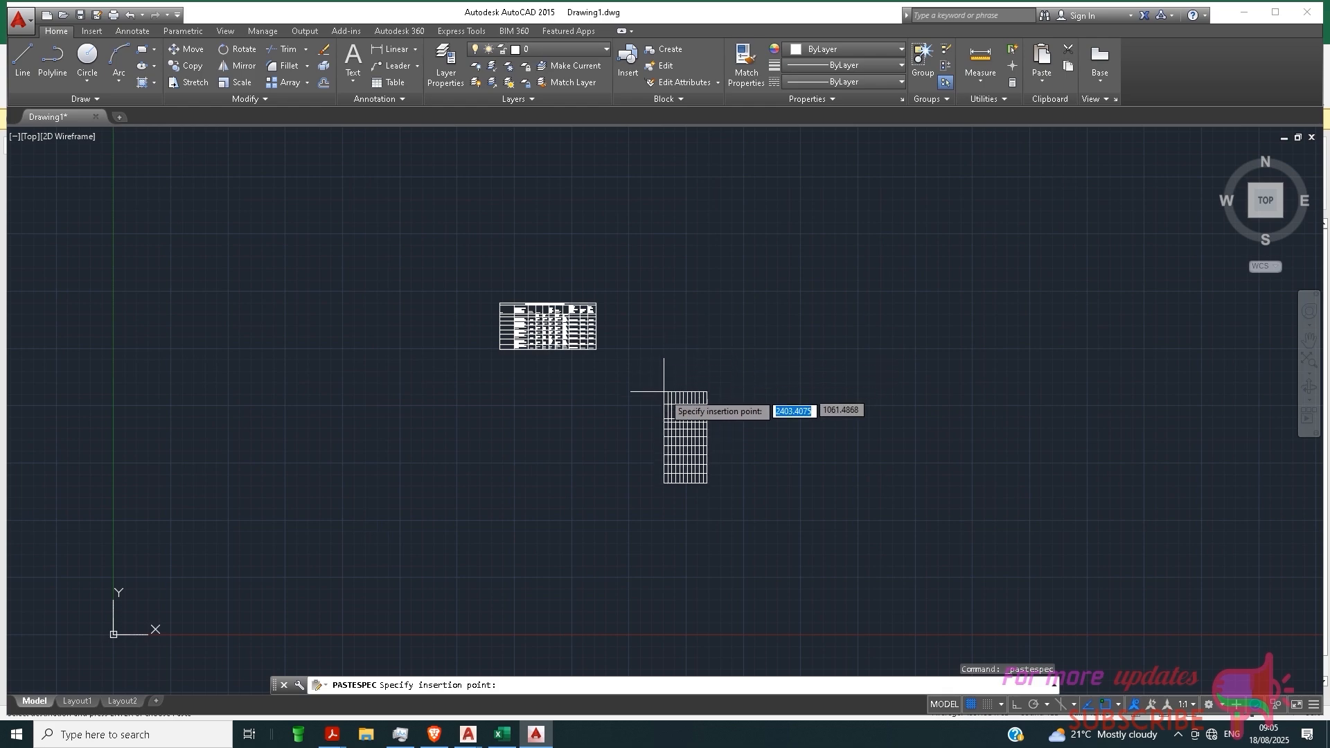
{"action": "scroll", "coordinate": [664, 391], "scroll_direction": "up", "scroll_amount": 2}
{"action": "left_click", "coordinate": [398, 407]}
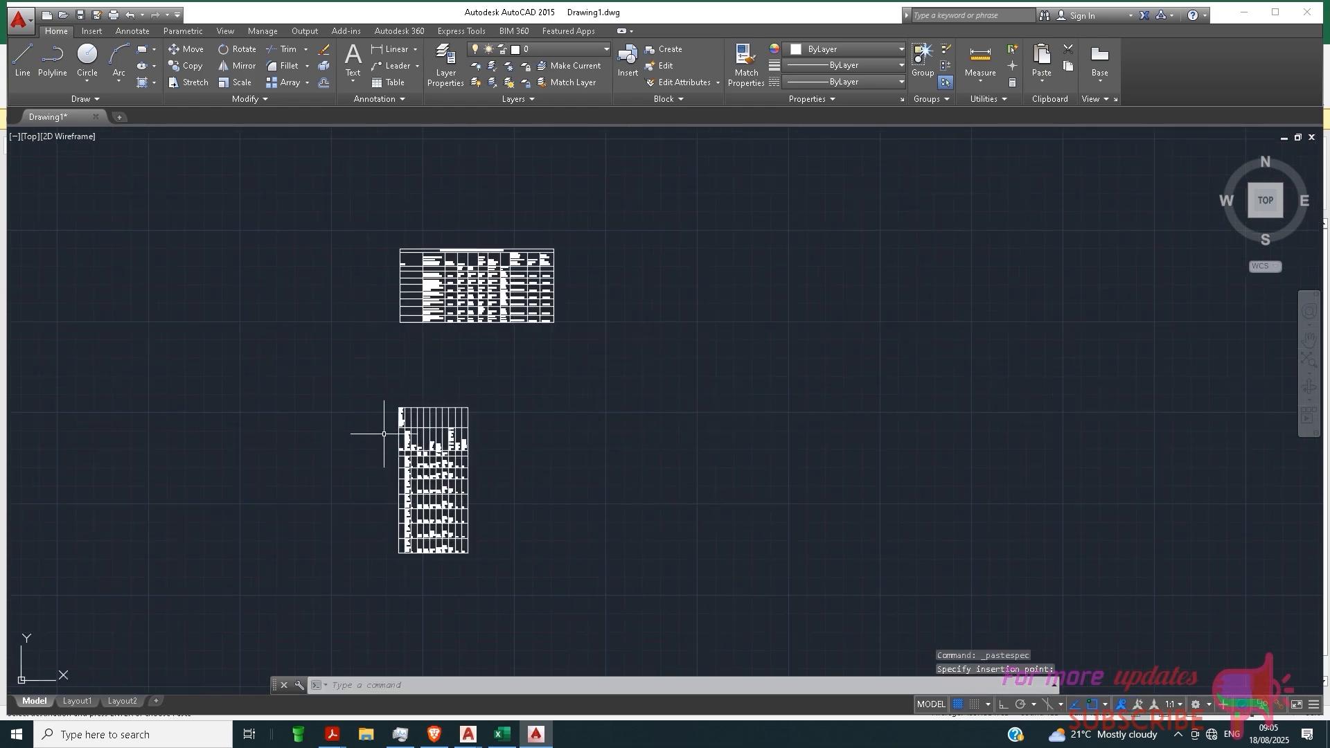
Stretch the linked table's width uniformly to about three times its pasted width.
{"action": "scroll", "coordinate": [384, 434], "scroll_direction": "up", "scroll_amount": 5}
{"action": "scroll", "coordinate": [483, 410], "scroll_direction": "down", "scroll_amount": 5}
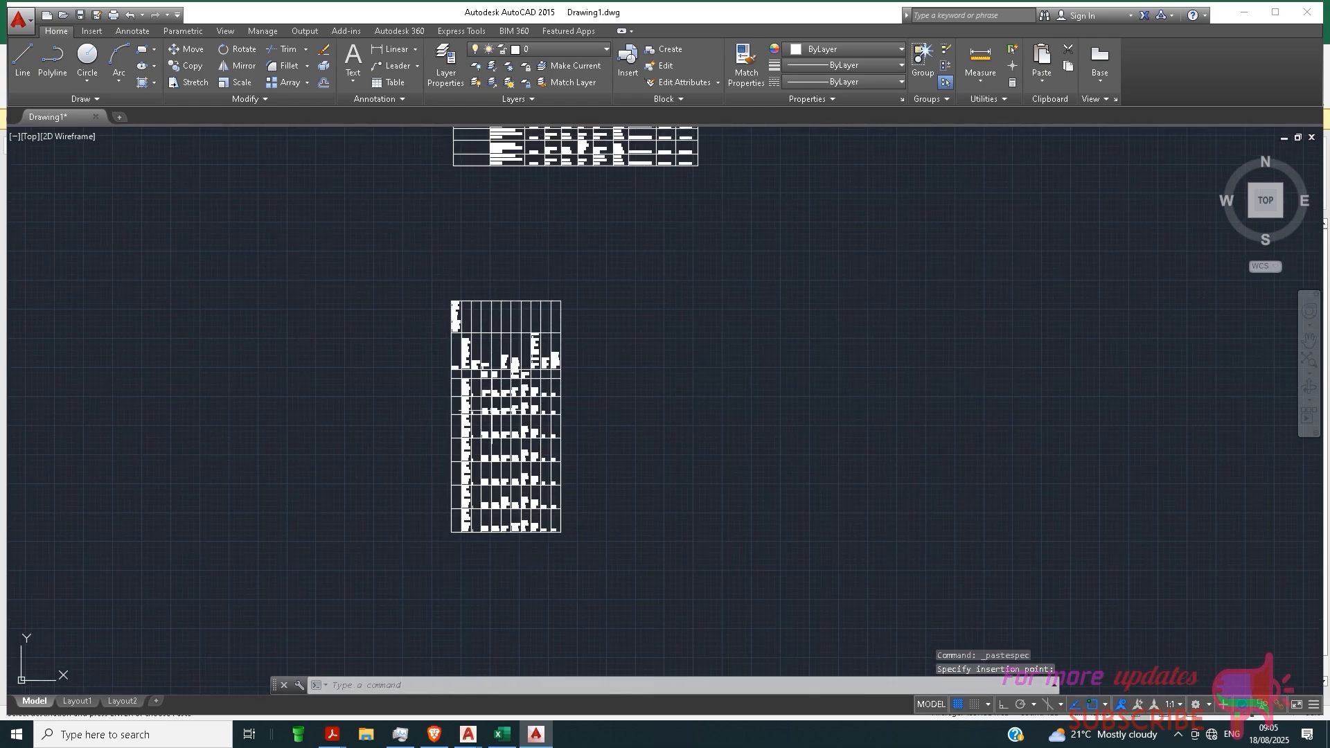
{"action": "scroll", "coordinate": [570, 301], "scroll_direction": "up", "scroll_amount": 3}
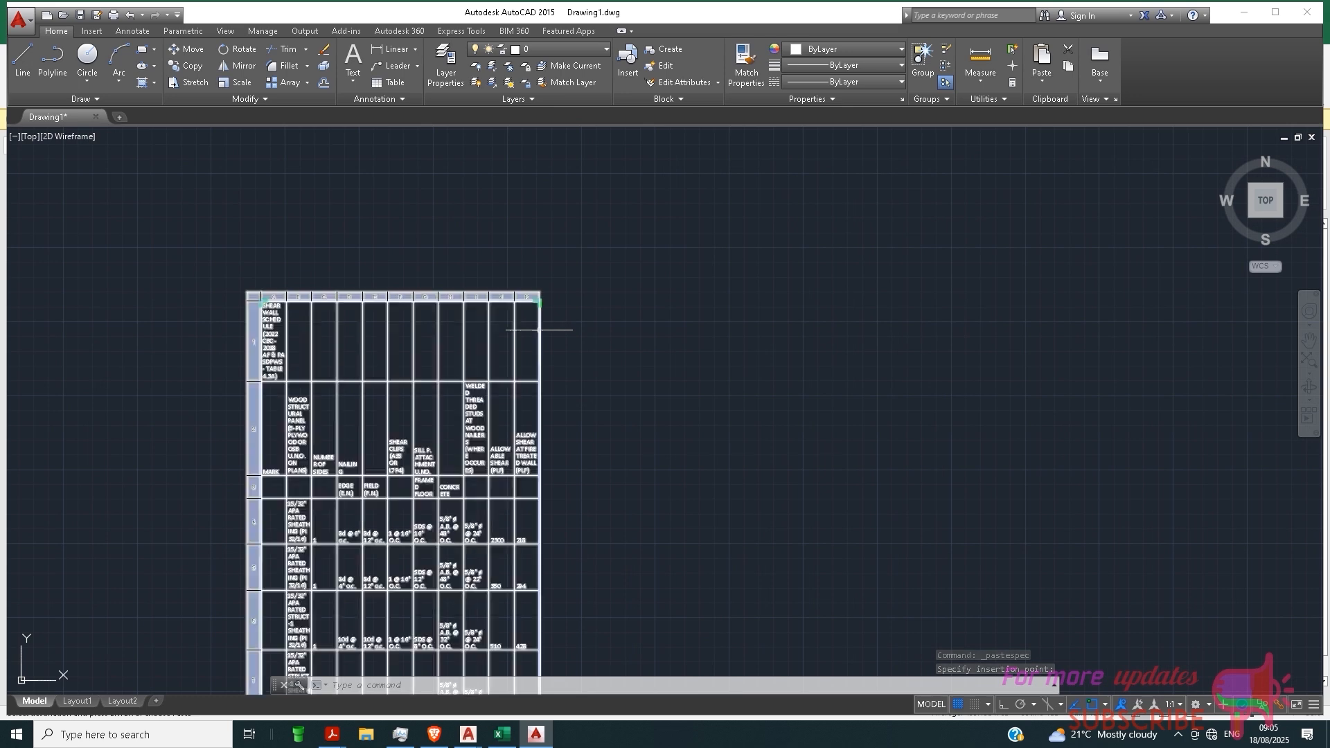
{"action": "left_click", "coordinate": [547, 322]}
{"action": "left_click", "coordinate": [543, 283]}
{"action": "left_click", "coordinate": [539, 302]}
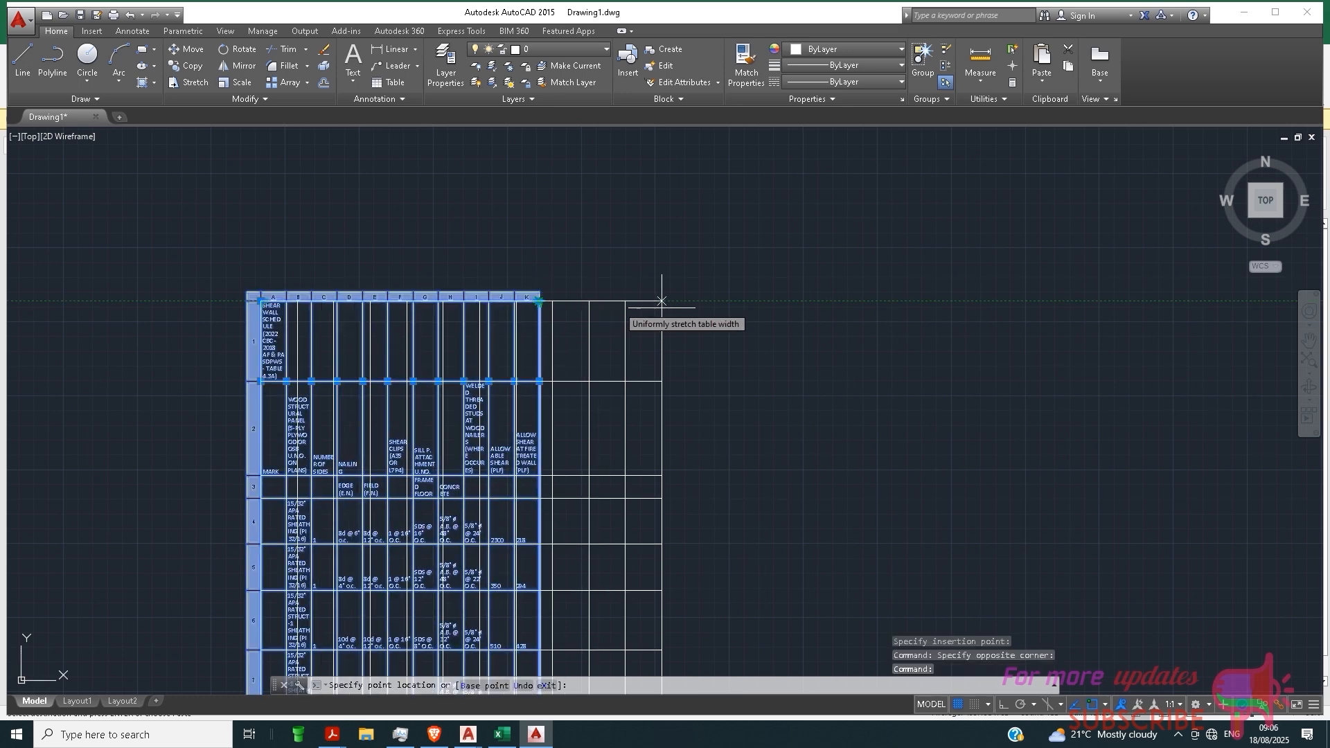
{"action": "scroll", "coordinate": [677, 297], "scroll_direction": "down", "scroll_amount": 3}
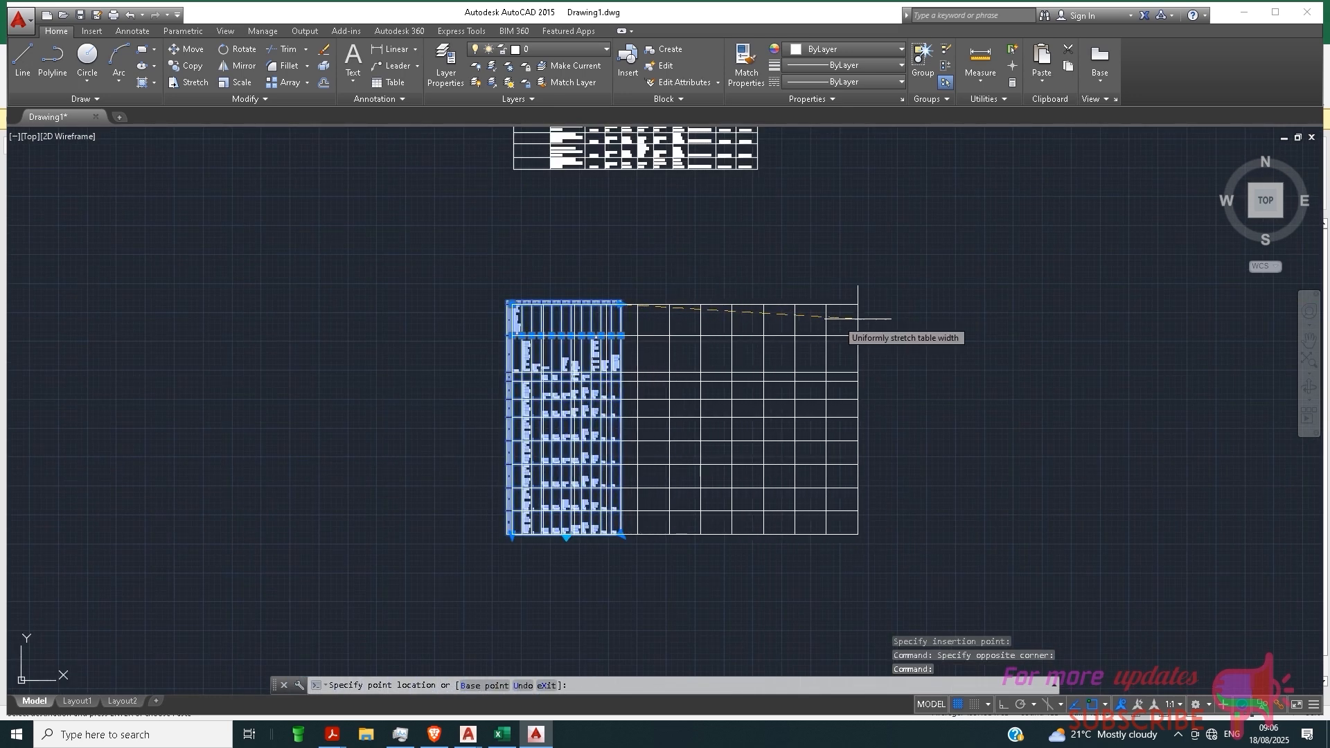
{"action": "left_click", "coordinate": [866, 315]}
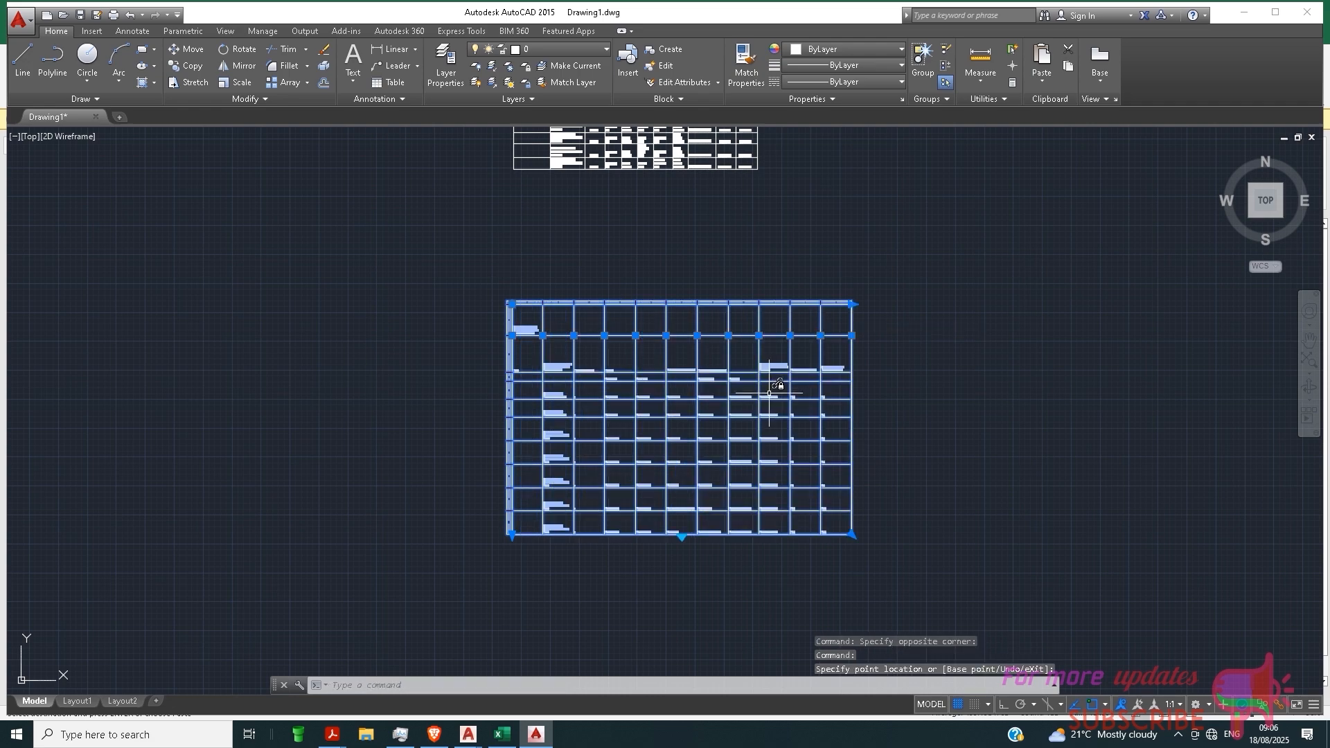
Reduce the linked table's height uniformly so its rows sit closer together, leaving table breaking inactive.
{"action": "scroll", "coordinate": [725, 439], "scroll_direction": "up", "scroll_amount": 4}
{"action": "scroll", "coordinate": [615, 391], "scroll_direction": "down", "scroll_amount": 2}
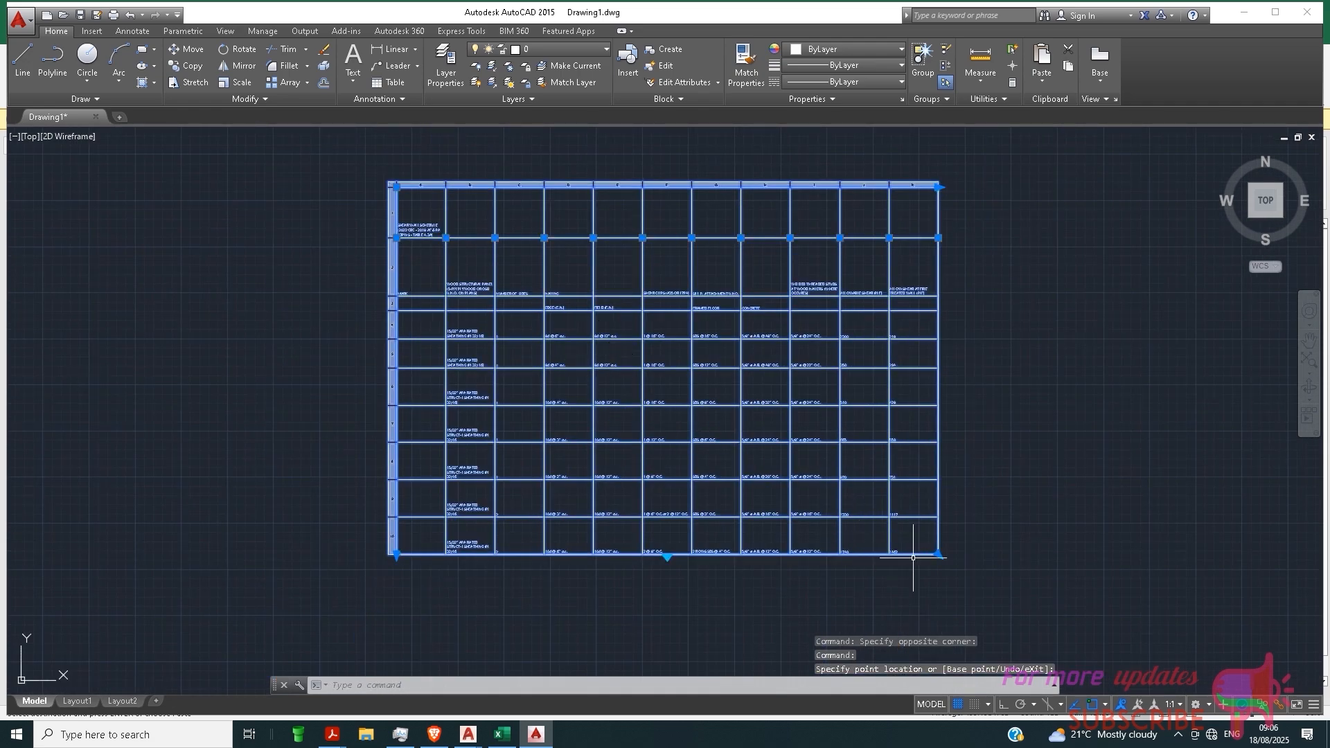
{"action": "left_click", "coordinate": [667, 556]}
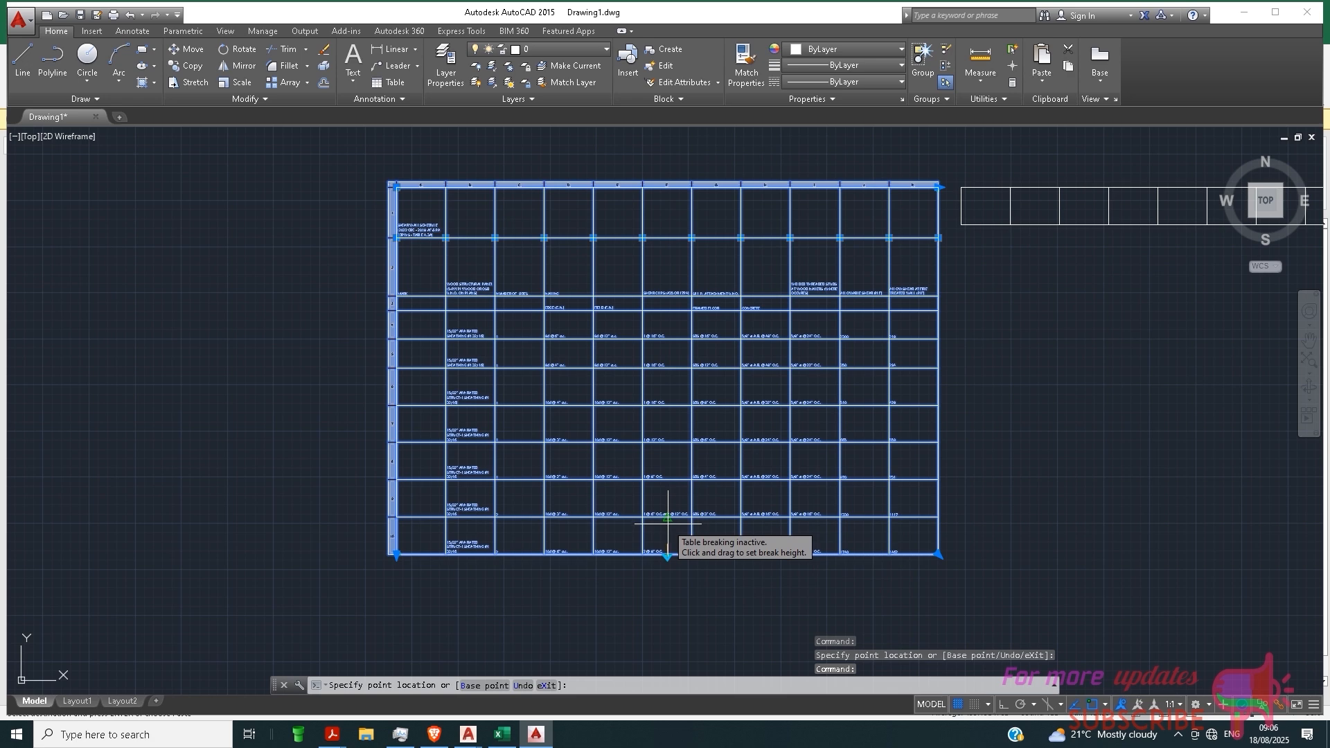
{"action": "key", "text": "Escape"}
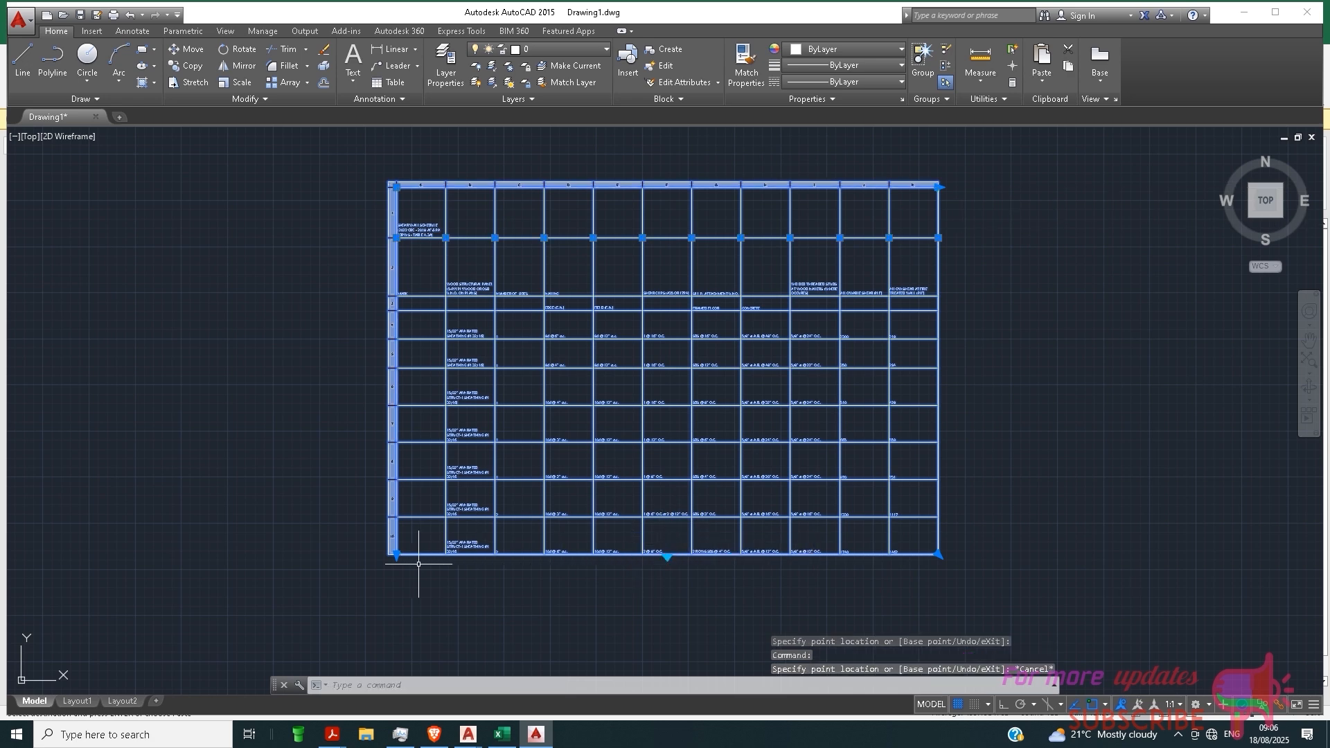
{"action": "left_click", "coordinate": [396, 555]}
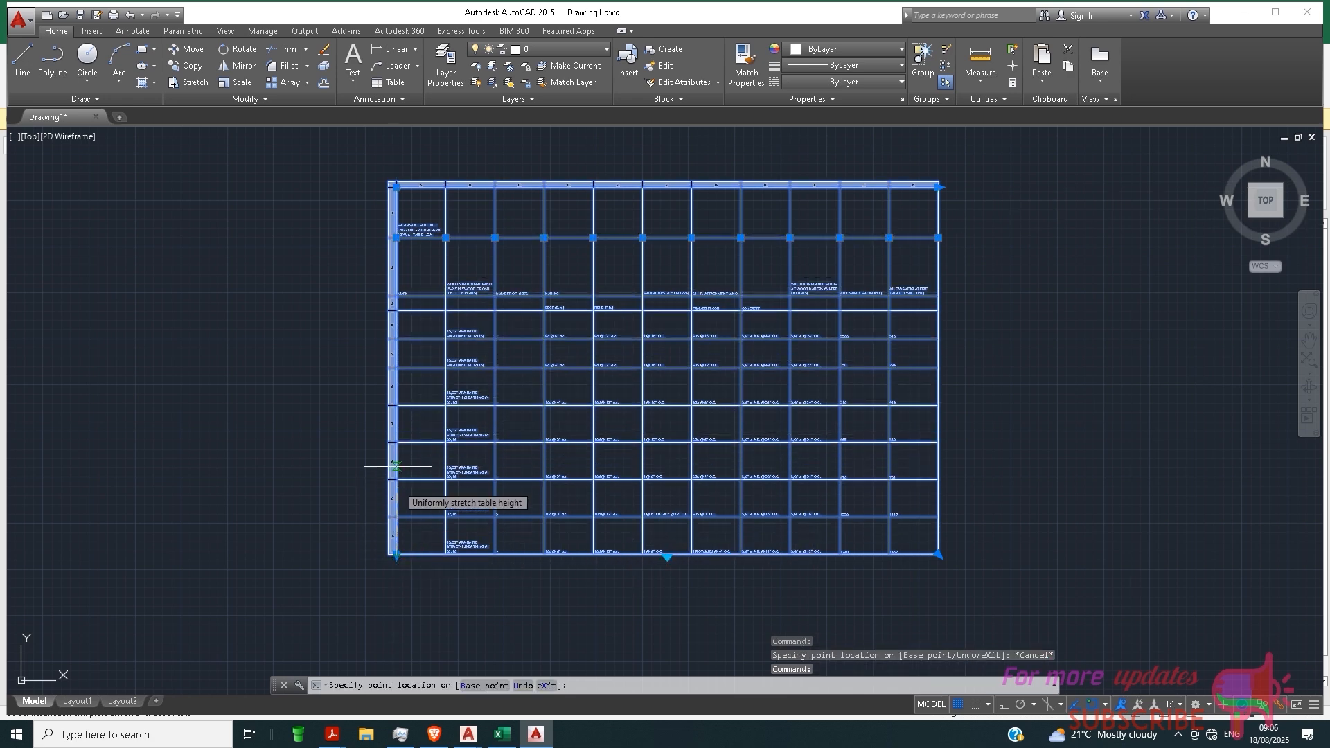
{"action": "scroll", "coordinate": [668, 409], "scroll_direction": "down", "scroll_amount": 5}
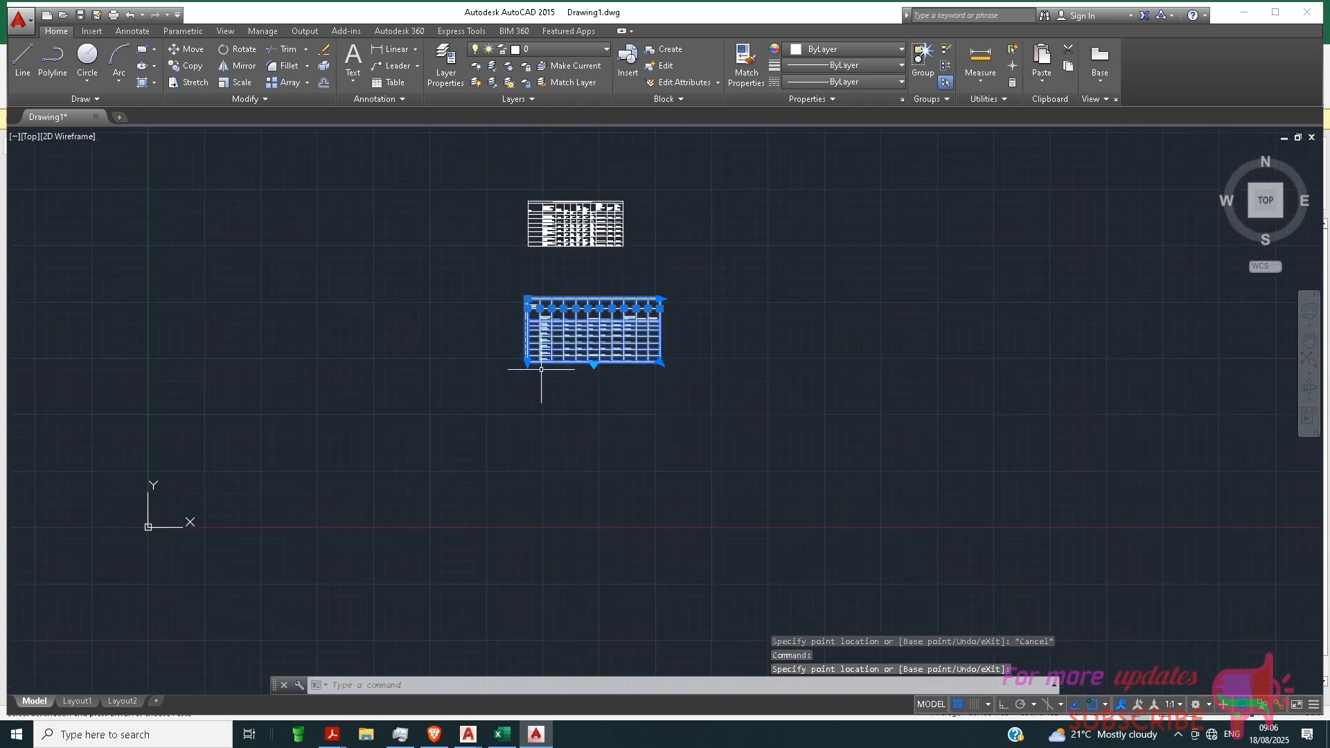
{"action": "scroll", "coordinate": [557, 209], "scroll_direction": "up", "scroll_amount": 8}
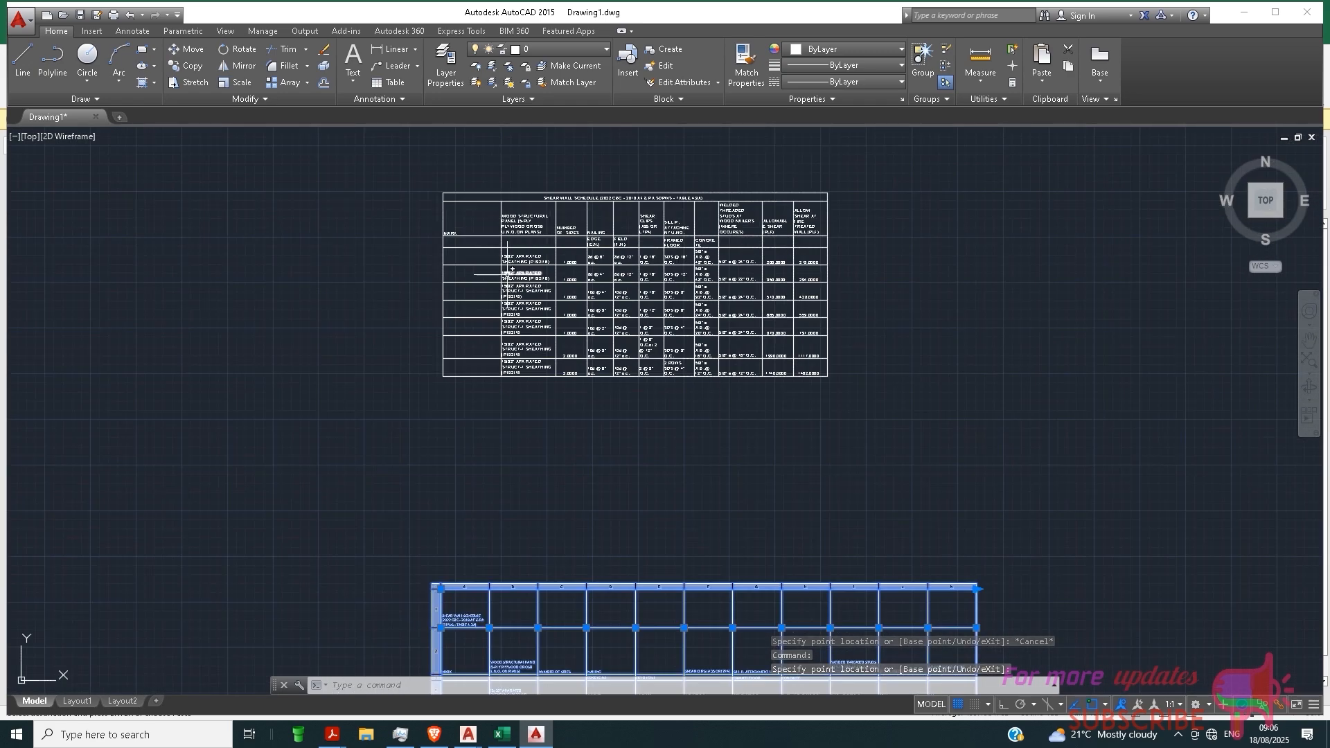
{"action": "scroll", "coordinate": [512, 268], "scroll_direction": "down", "scroll_amount": 3}
{"action": "scroll", "coordinate": [471, 398], "scroll_direction": "up", "scroll_amount": 8}
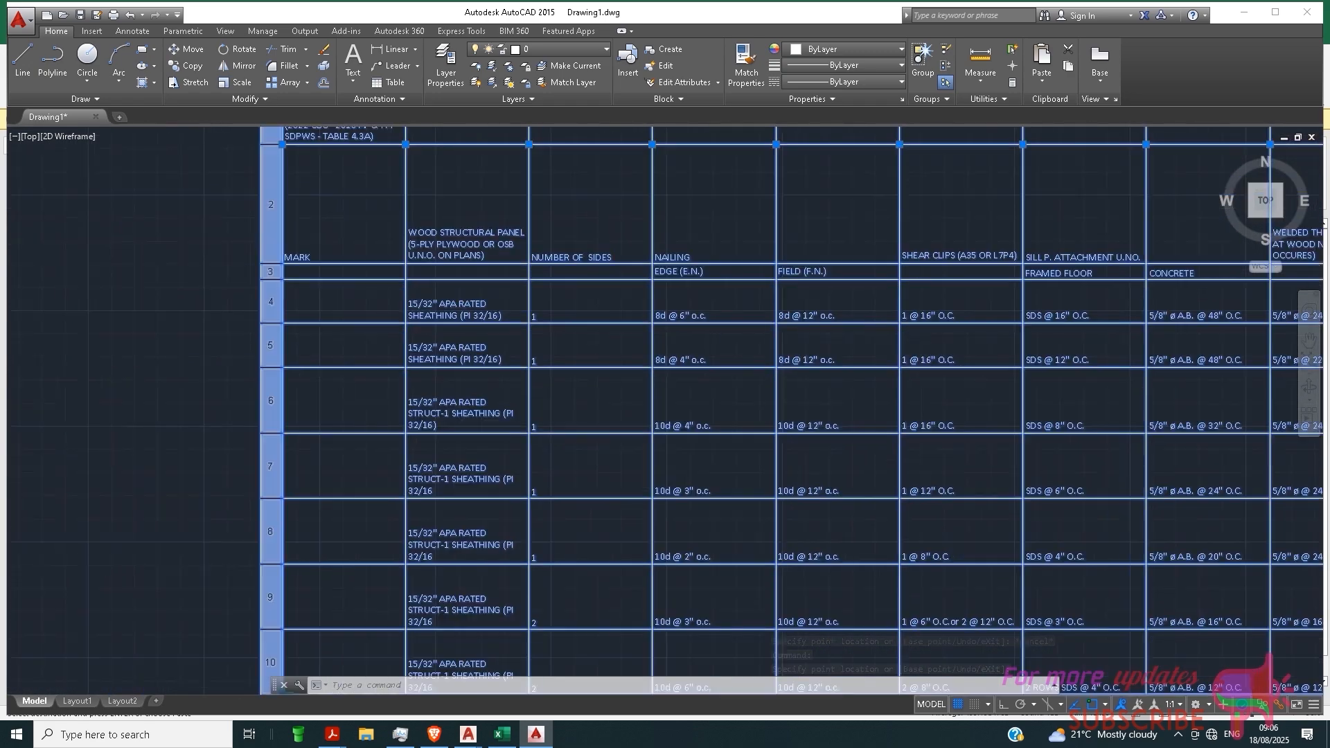
Reduce the linked table's height uniformly once more to tighten its rows, and deselect the table.
{"action": "scroll", "coordinate": [514, 379], "scroll_direction": "down", "scroll_amount": 2}
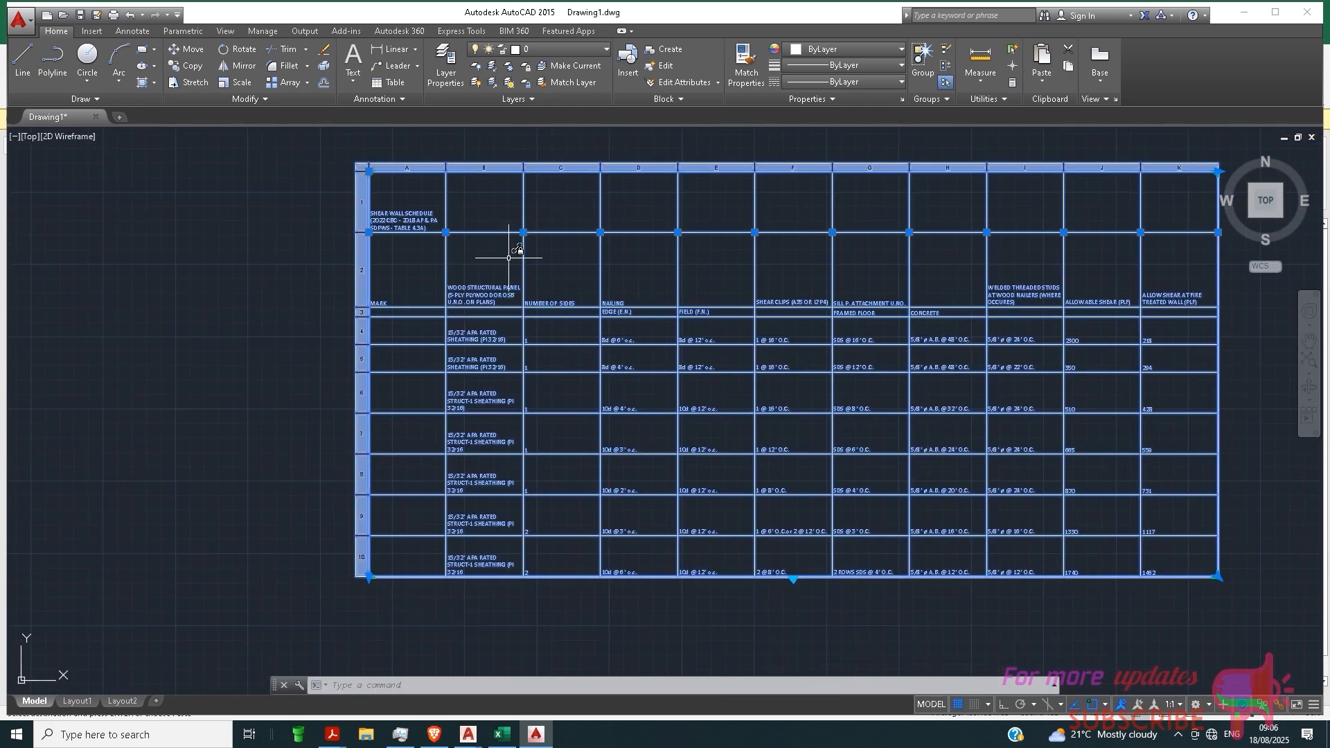
{"action": "left_click", "coordinate": [369, 576]}
{"action": "left_click", "coordinate": [368, 515]}
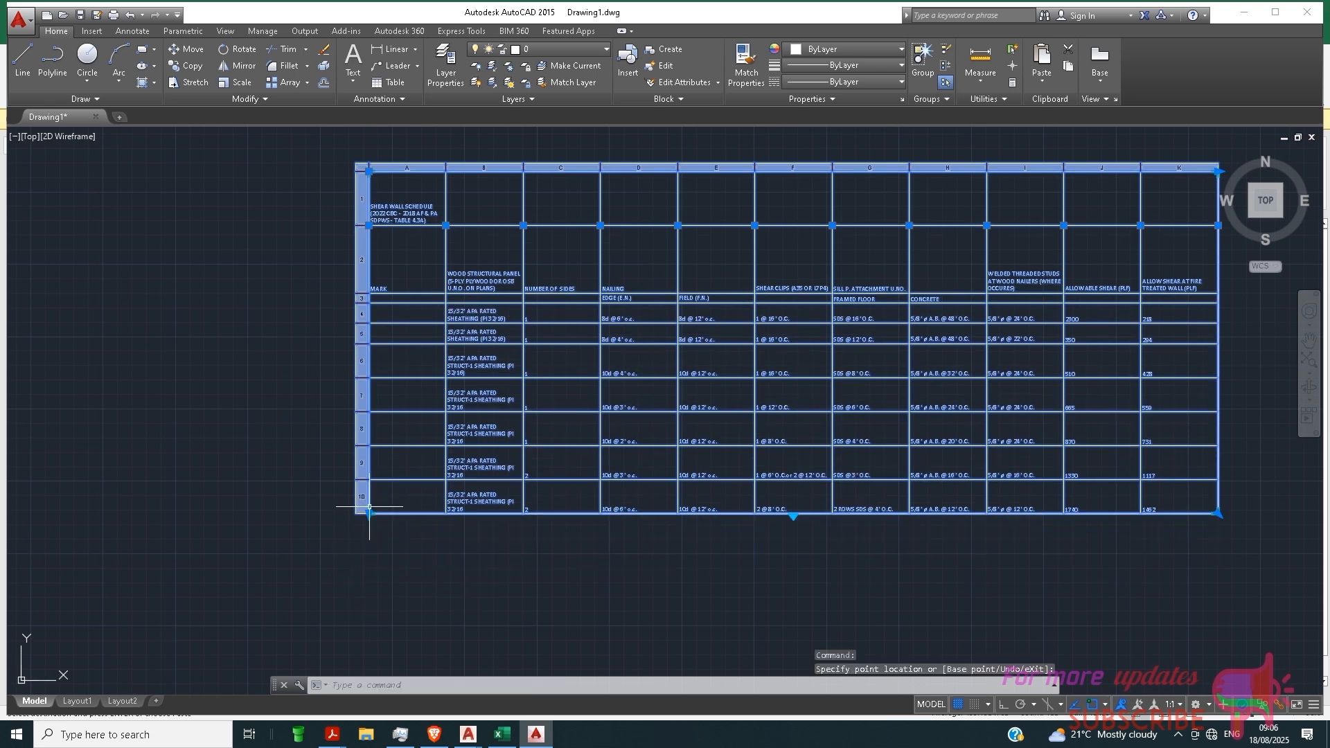
{"action": "key", "text": "Escape"}
{"action": "scroll", "coordinate": [705, 387], "scroll_direction": "up", "scroll_amount": 2}
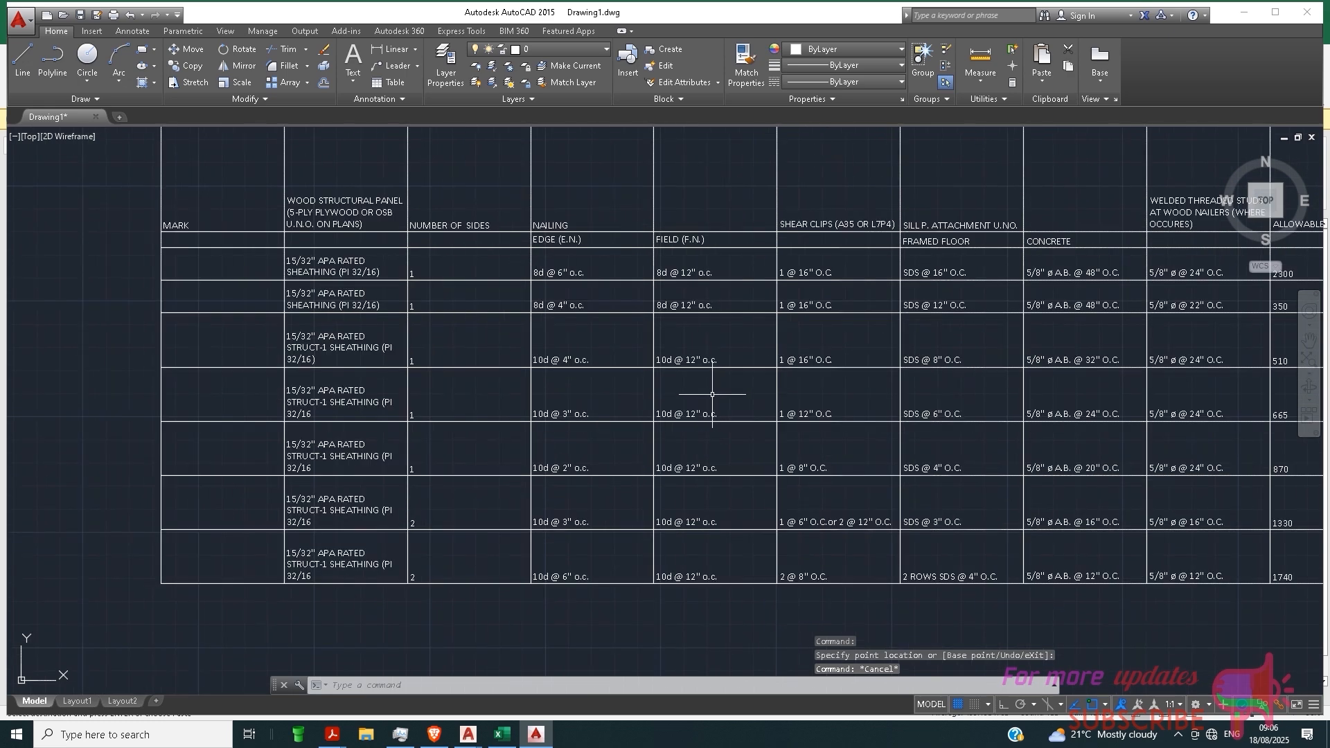
Select all cells of the linked table and open their properties, reviewing the cell and content settings.
{"action": "scroll", "coordinate": [623, 388], "scroll_direction": "down", "scroll_amount": 4}
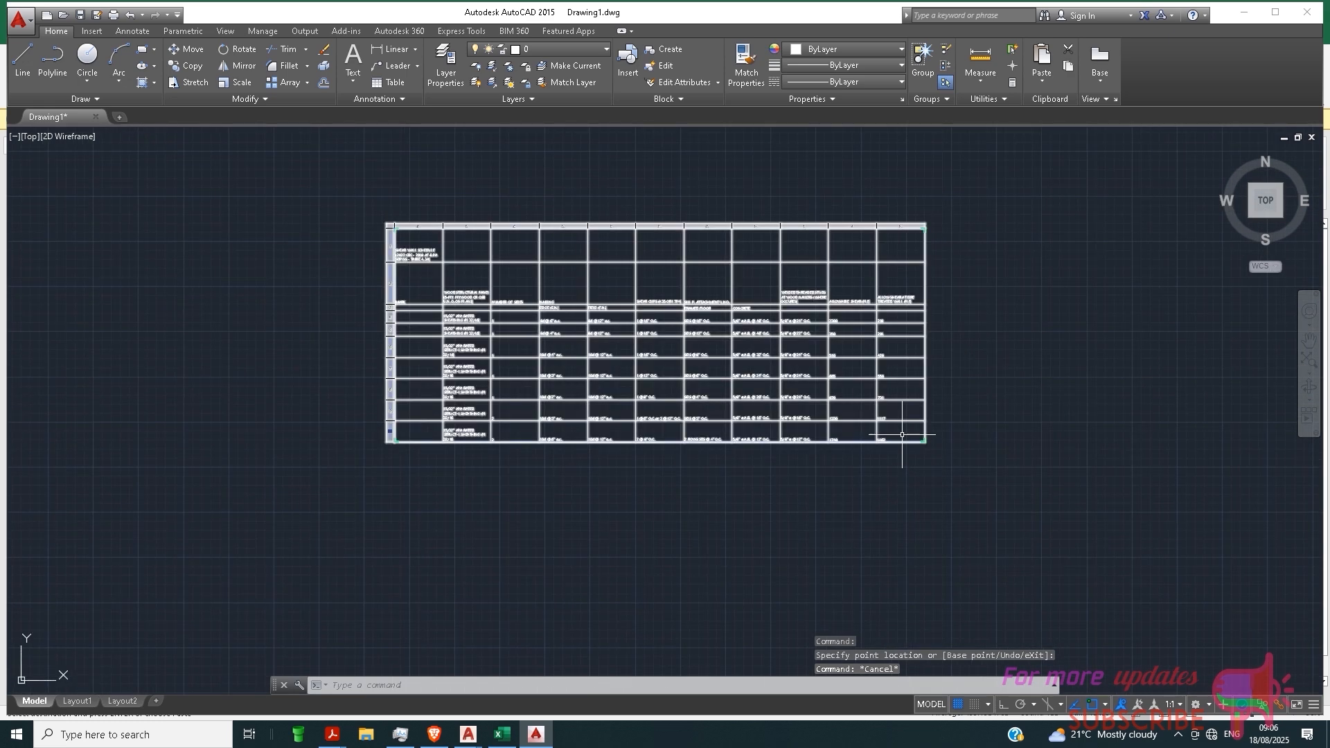
{"action": "left_click", "coordinate": [902, 435]}
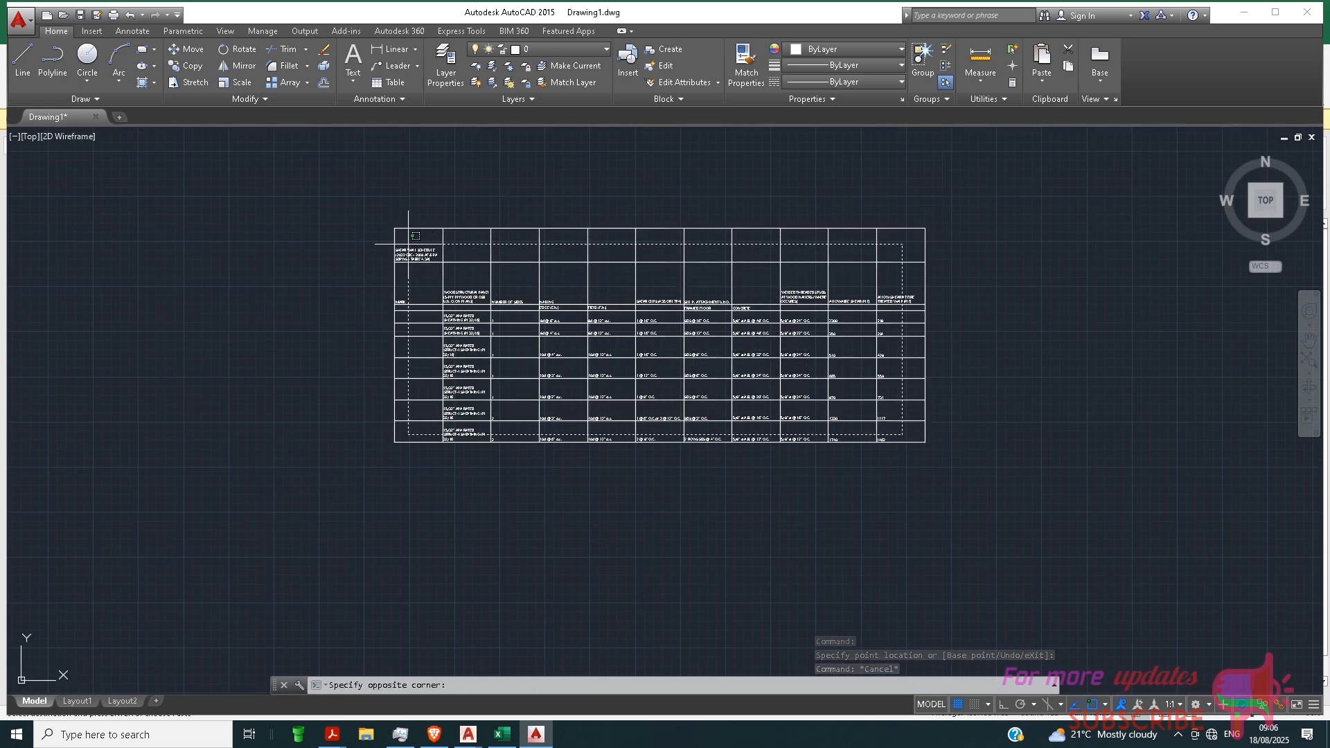
{"action": "left_click", "coordinate": [412, 235]}
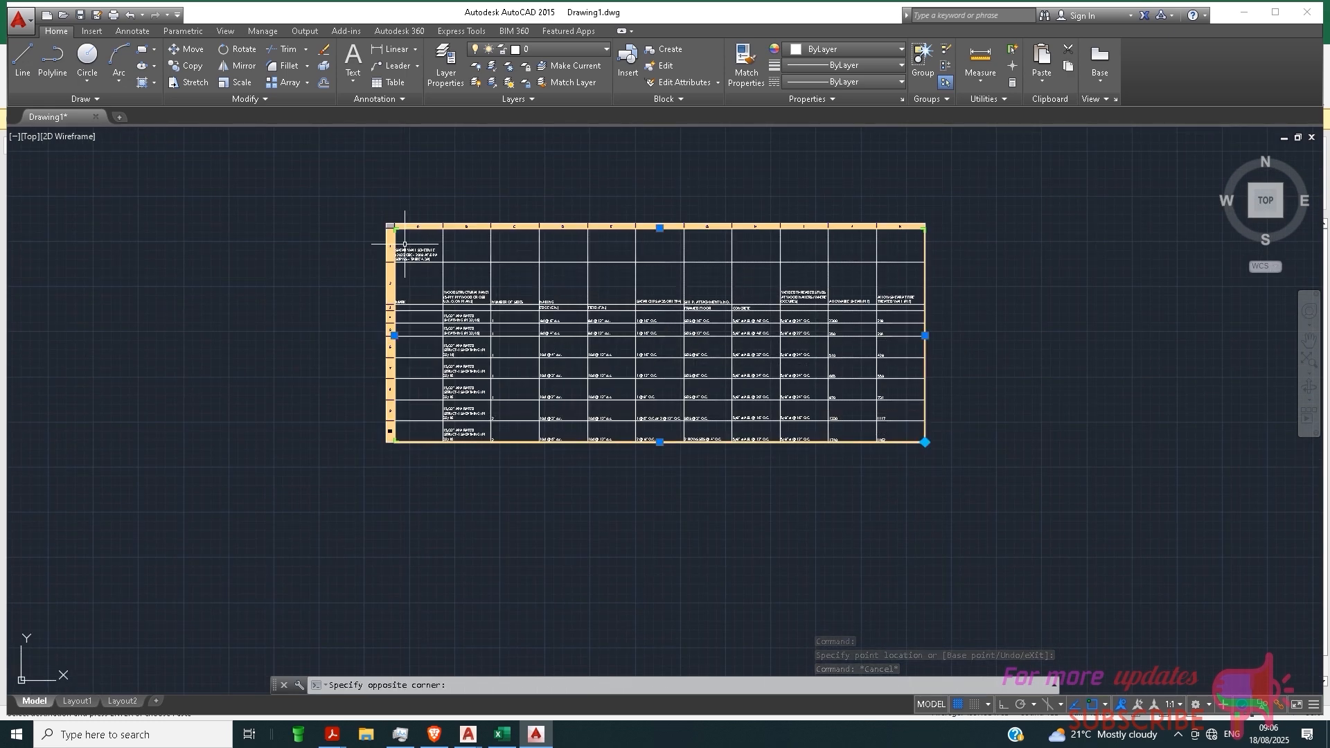
{"action": "right_click", "coordinate": [612, 500]}
{"action": "left_click", "coordinate": [657, 482]}
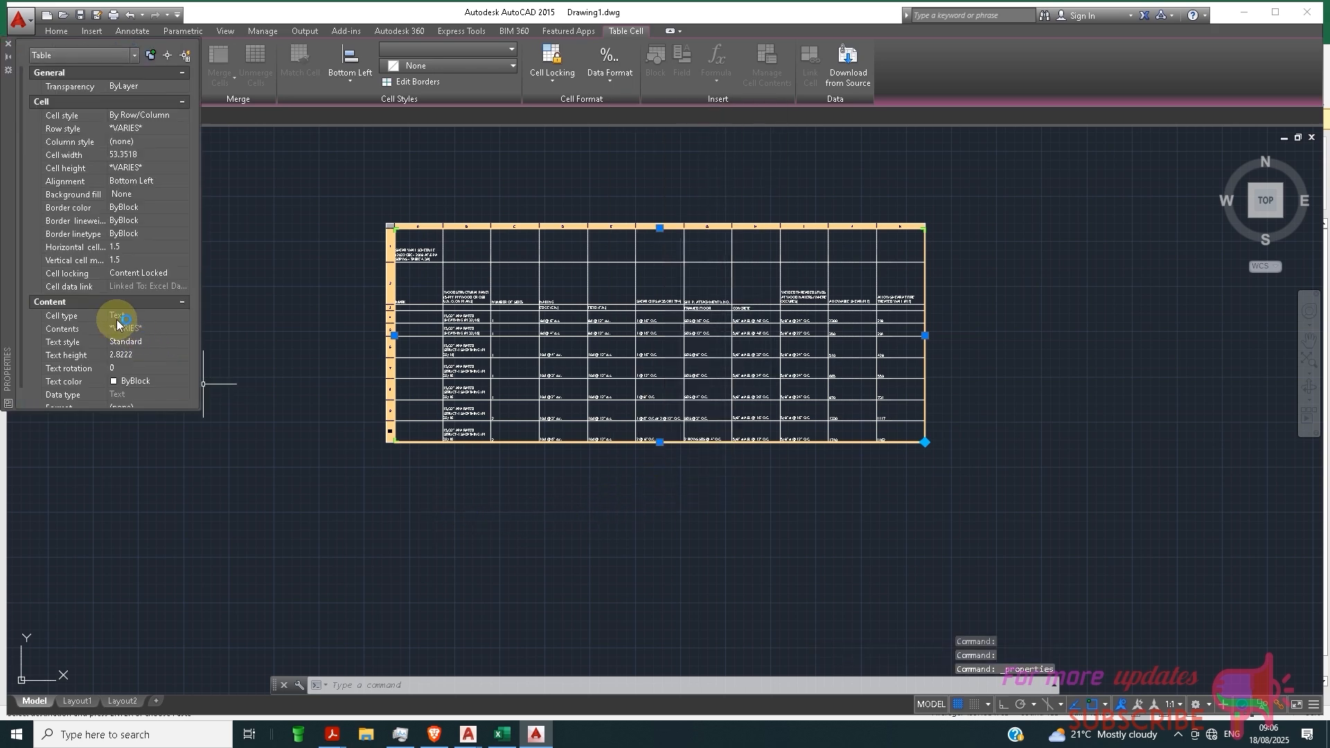
{"action": "scroll", "coordinate": [133, 330], "scroll_direction": "down", "scroll_amount": 1}
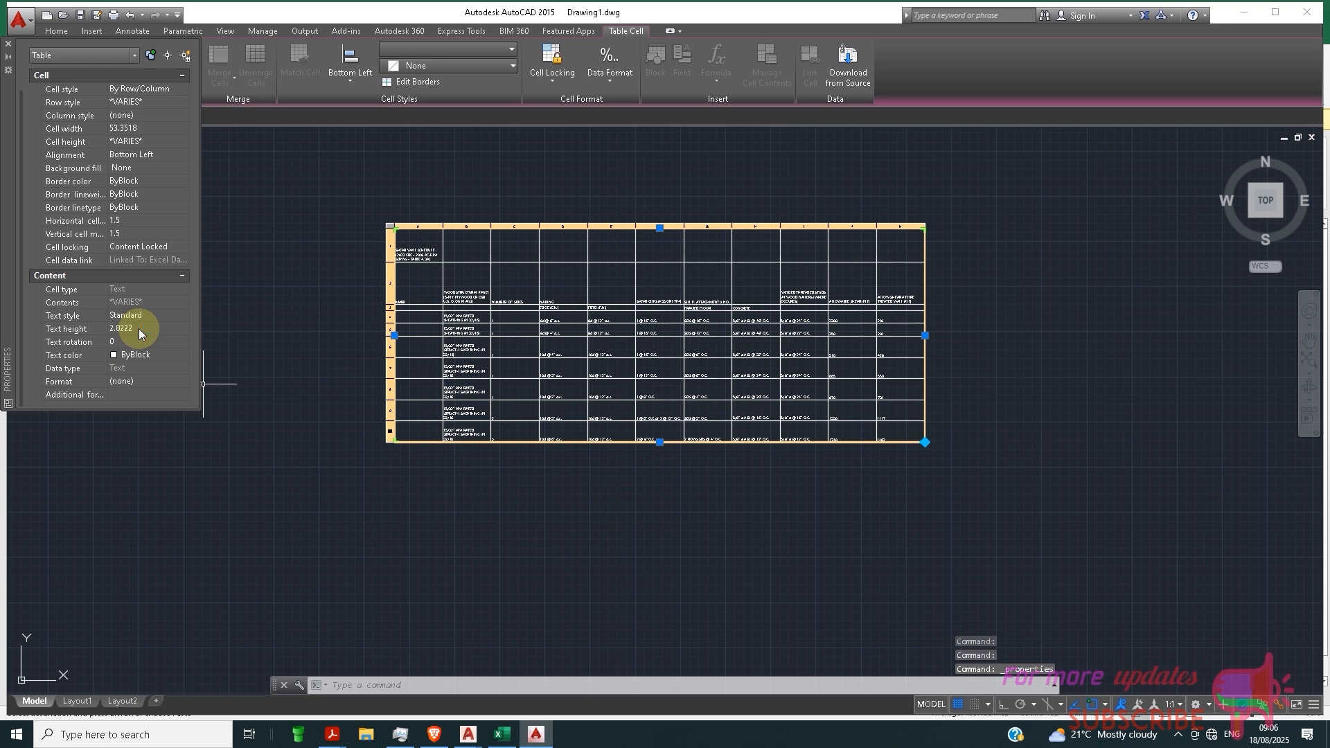
{"action": "scroll", "coordinate": [140, 326], "scroll_direction": "up", "scroll_amount": 1}
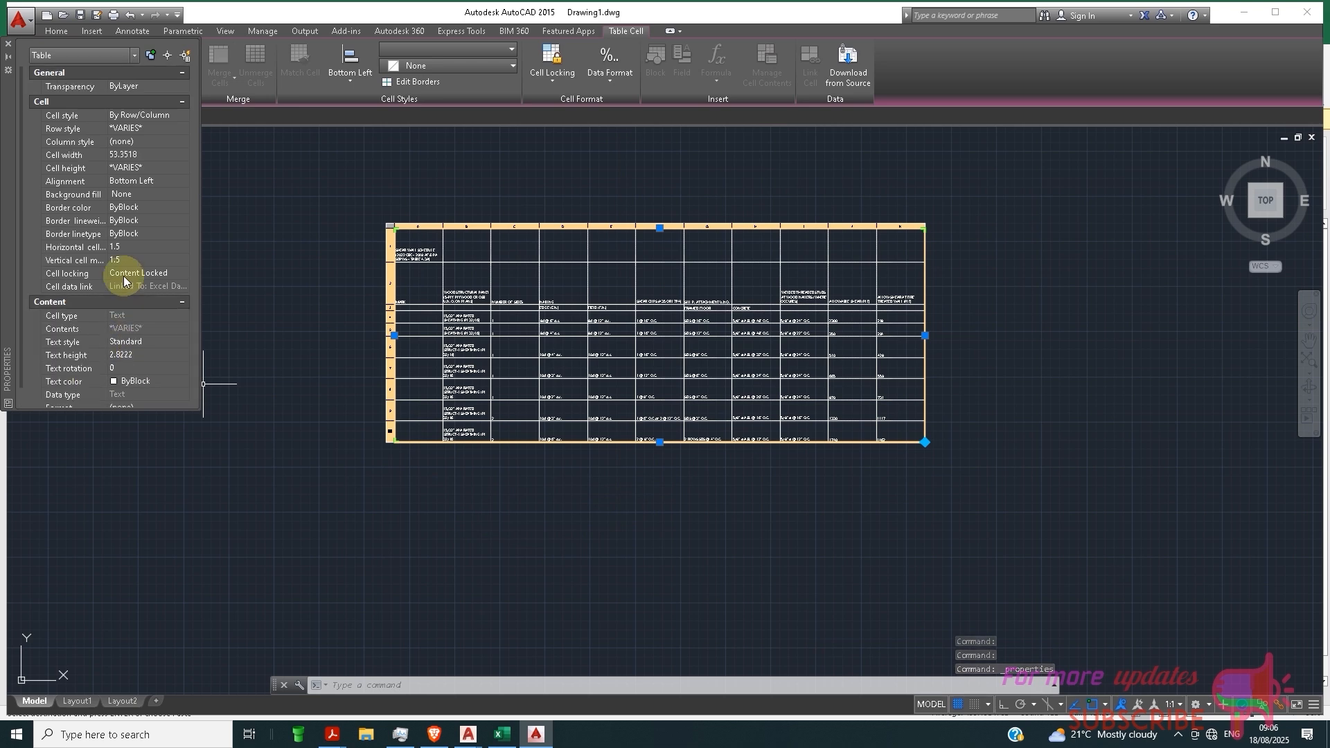
Set the cell height of all selected cells in the linked table to 4.
{"action": "left_click", "coordinate": [140, 177]}
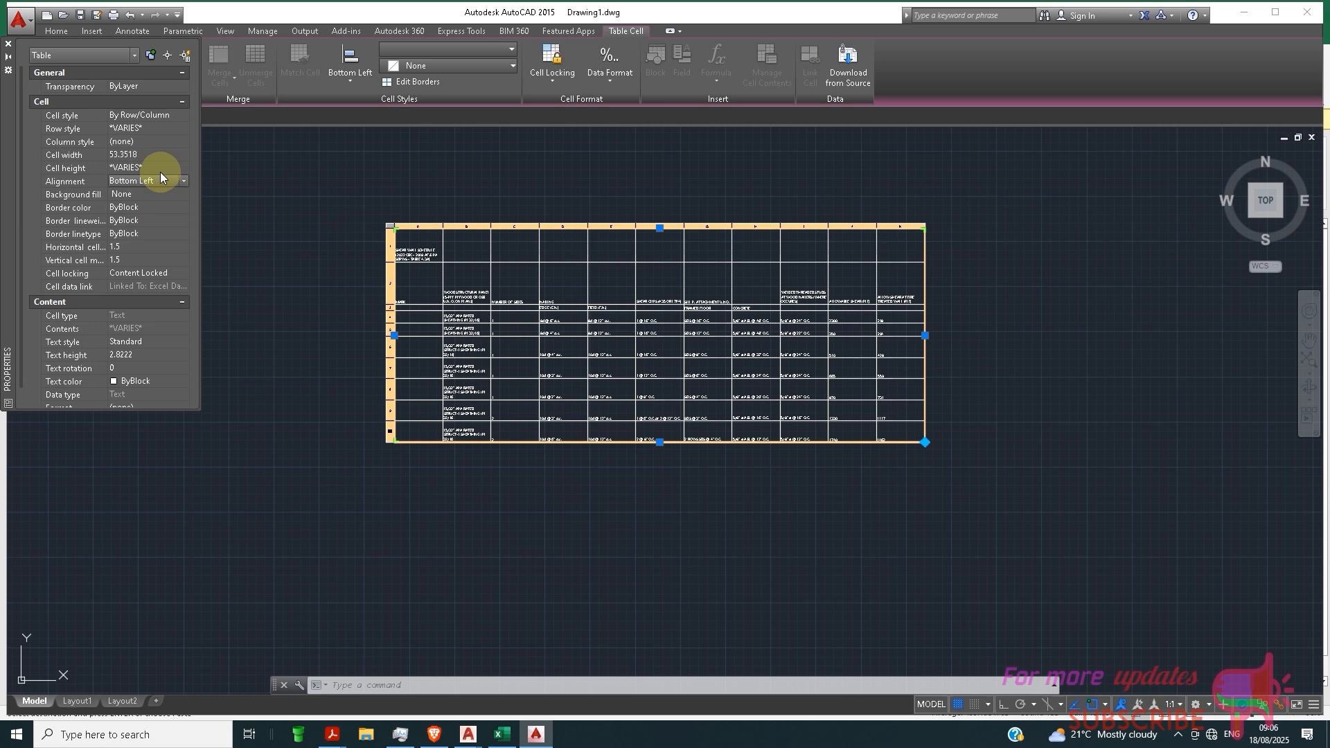
{"action": "left_click", "coordinate": [160, 168]}
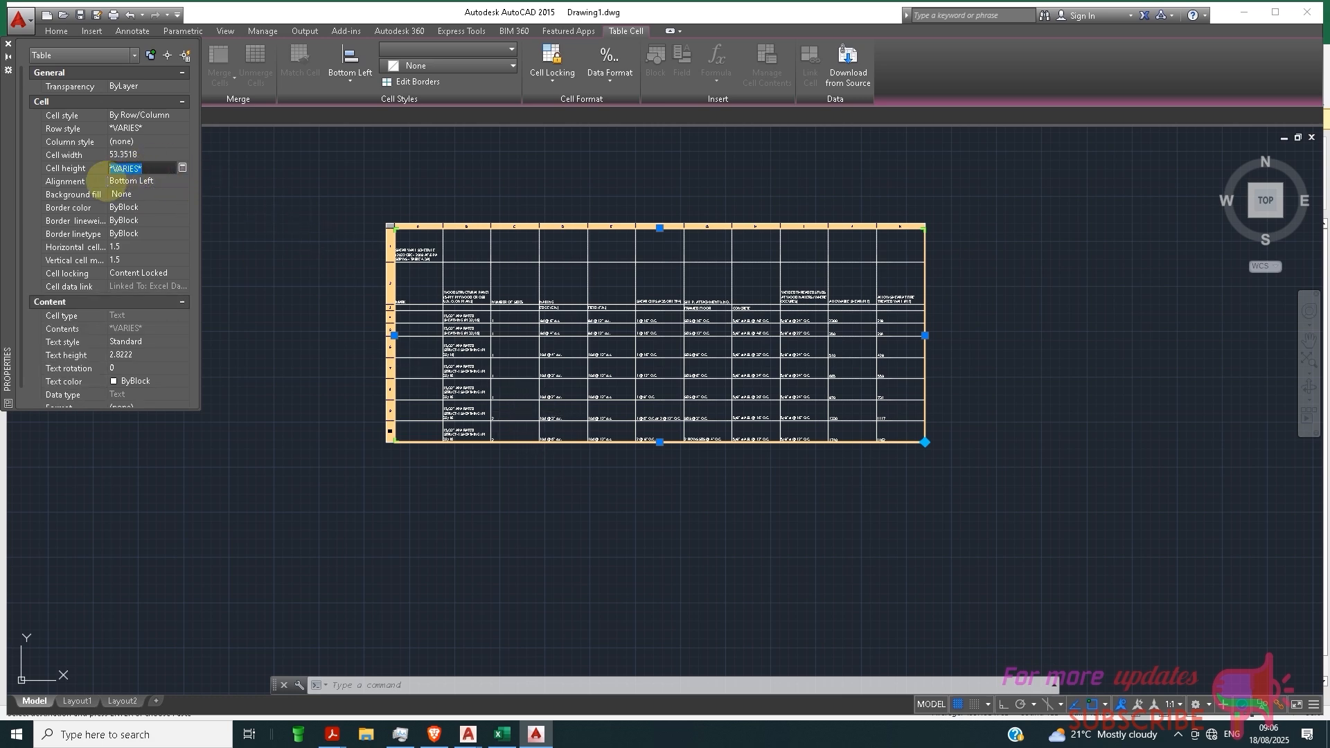
{"action": "type", "text": "1"}
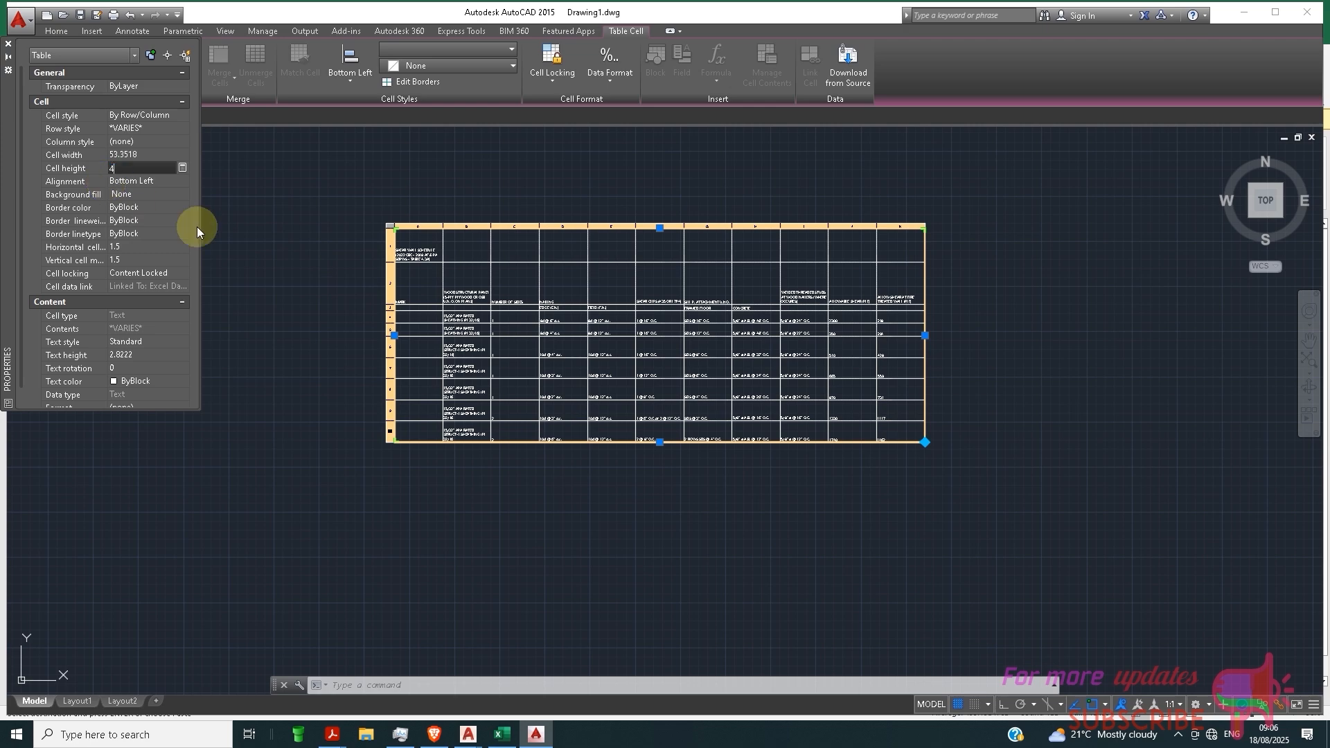
{"action": "key", "text": "Return"}
{"action": "scroll", "coordinate": [543, 286], "scroll_direction": "up", "scroll_amount": 6}
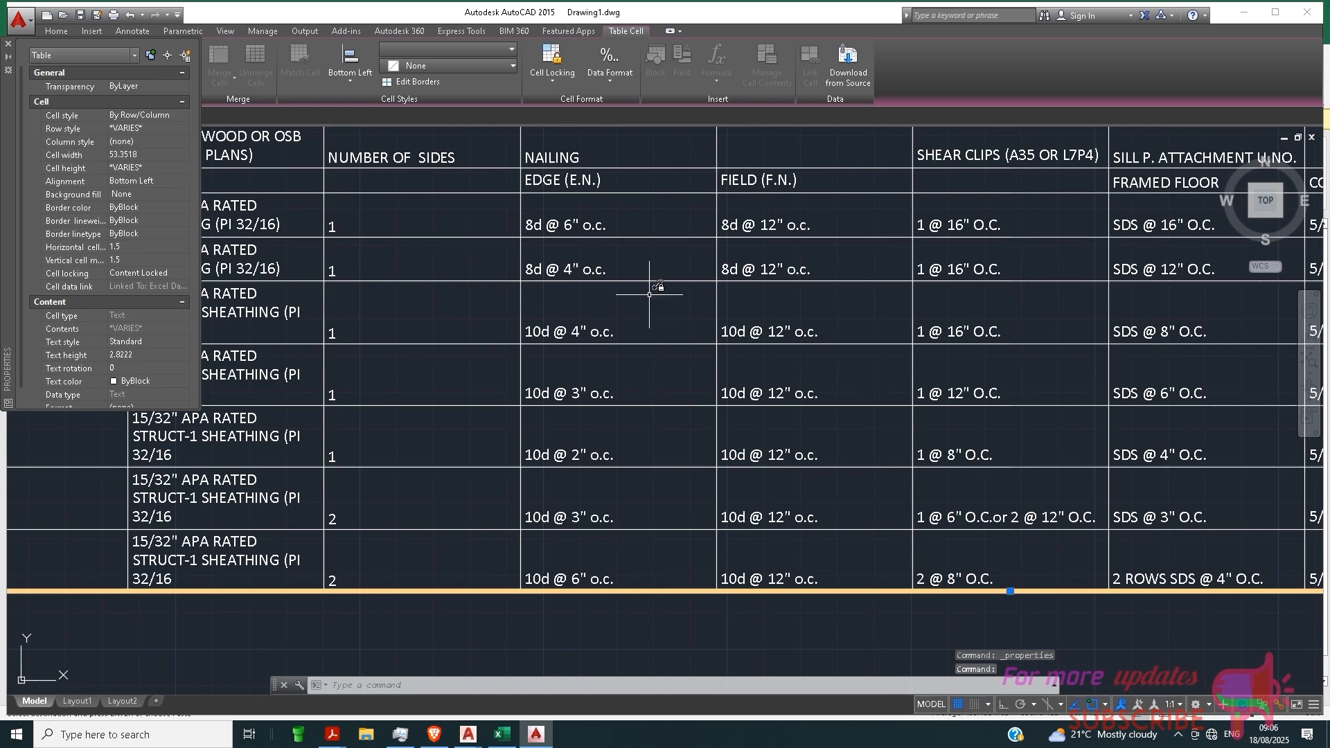
{"action": "scroll", "coordinate": [649, 293], "scroll_direction": "down", "scroll_amount": 5}
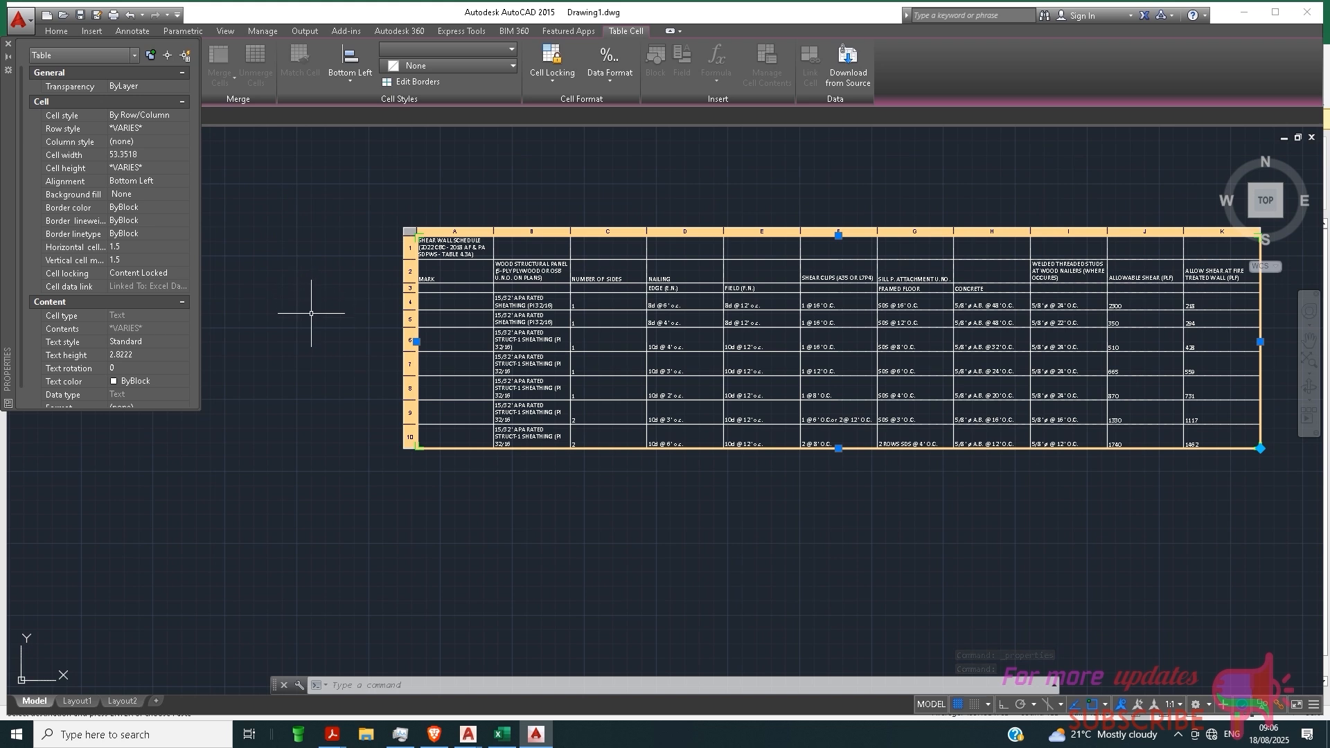
Set the text height of all the linked table's cells to 4, deselect the table and close the properties.
{"action": "left_click", "coordinate": [145, 355]}
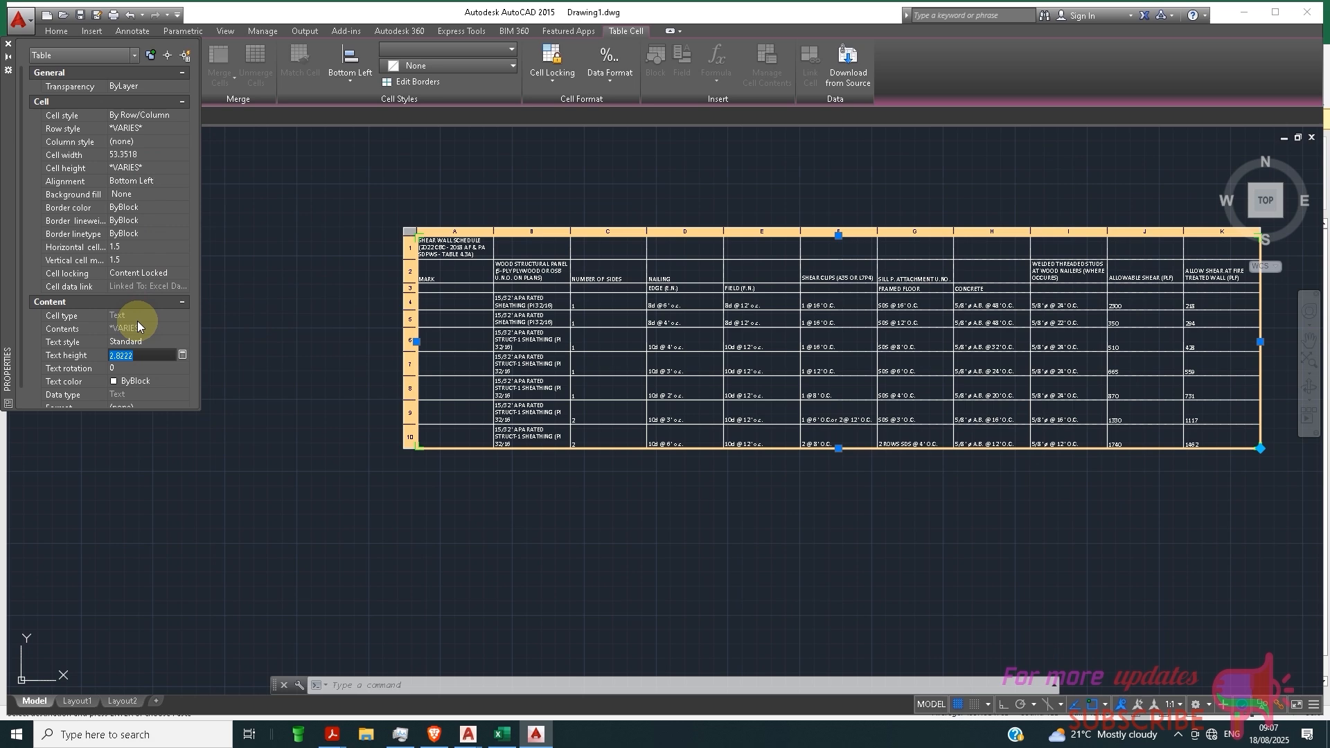
{"action": "type", "text": "4"}
{"action": "left_click", "coordinate": [159, 368]}
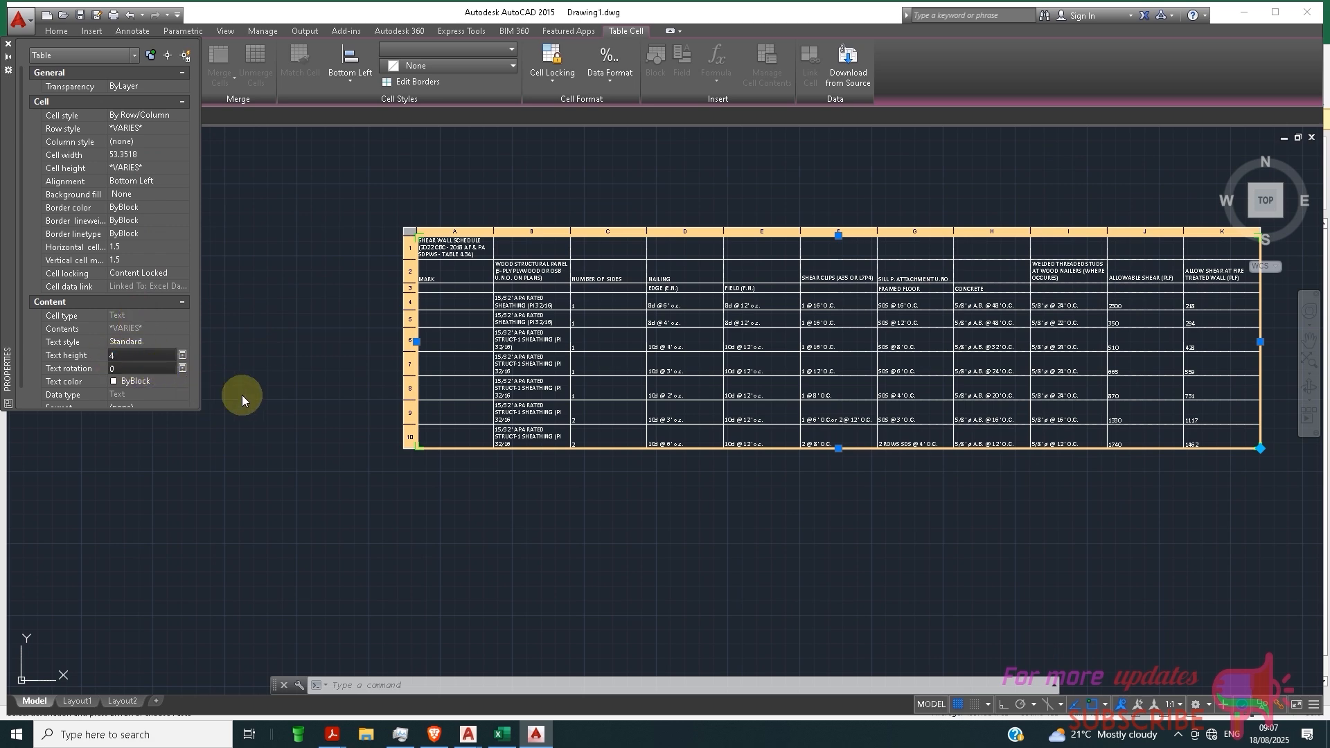
{"action": "scroll", "coordinate": [447, 381], "scroll_direction": "down", "scroll_amount": 3}
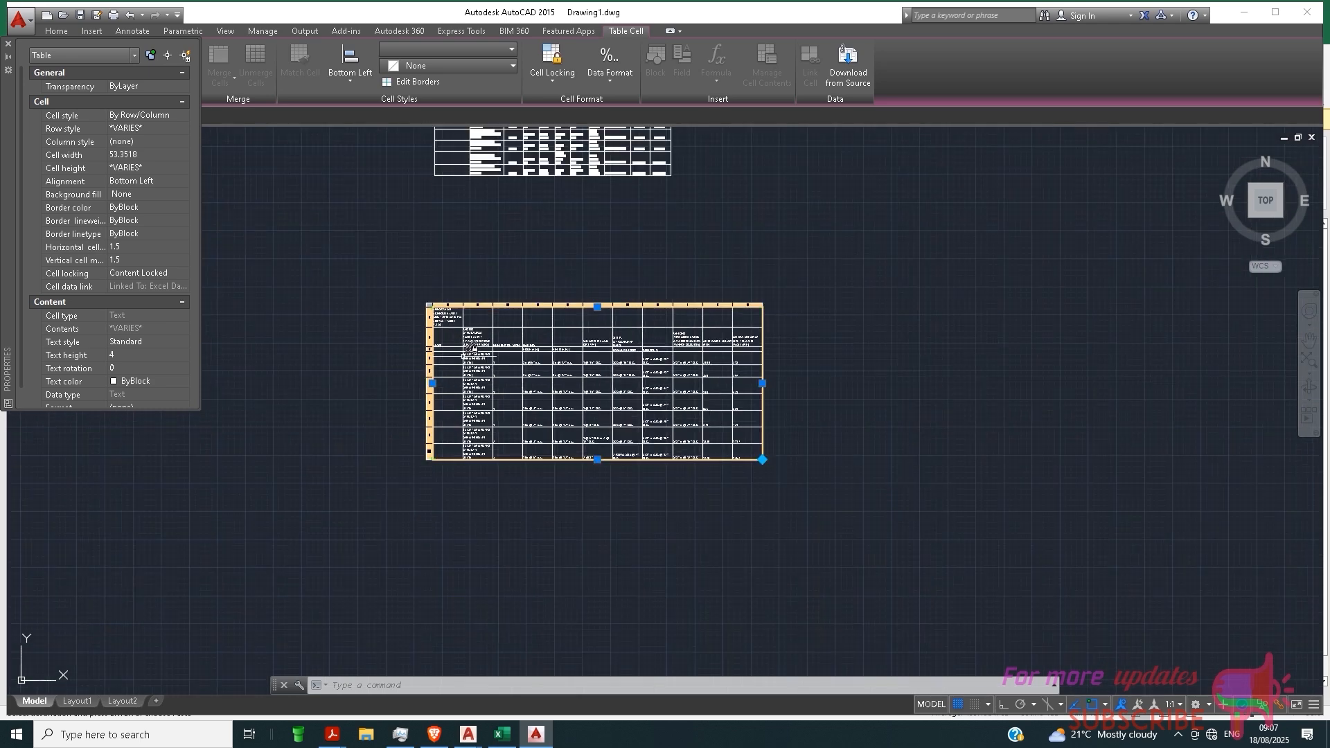
{"action": "scroll", "coordinate": [586, 368], "scroll_direction": "up", "scroll_amount": 4}
{"action": "key", "text": "Escape"}
{"action": "scroll", "coordinate": [824, 384], "scroll_direction": "down", "scroll_amount": 2}
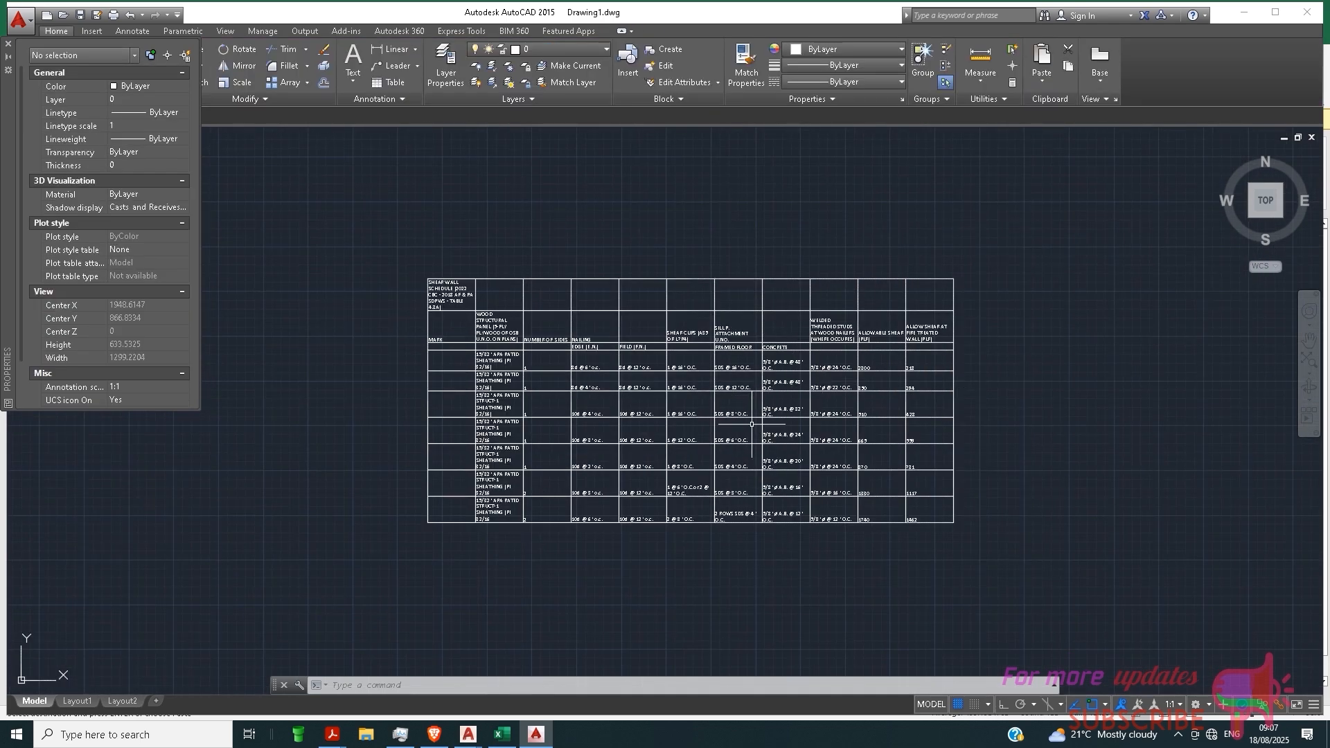
{"action": "key", "text": "ctrl+1"}
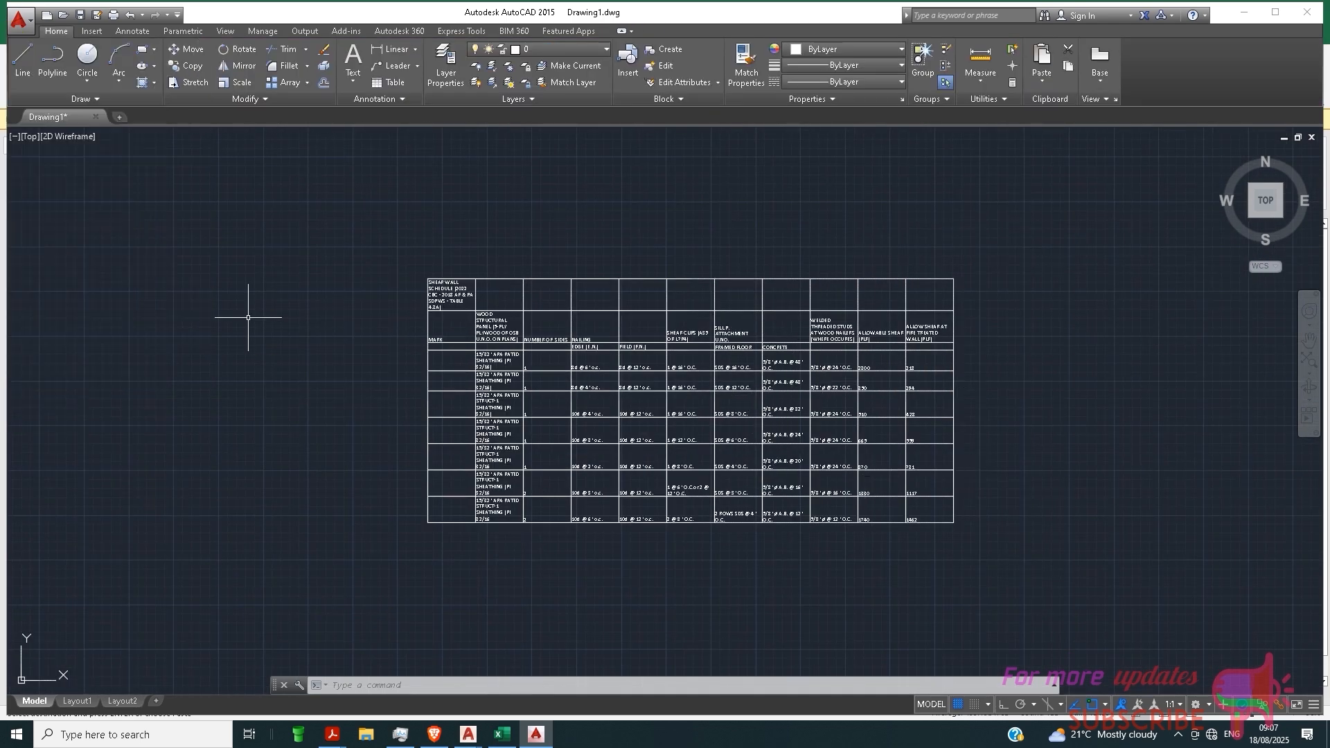
Switch to the Table1 workbook in Excel and change allowable shear J4 to 160 and fire-treated wall shear K4 to 250.
{"action": "left_click", "coordinate": [505, 736]}
{"action": "left_click", "coordinate": [735, 570]}
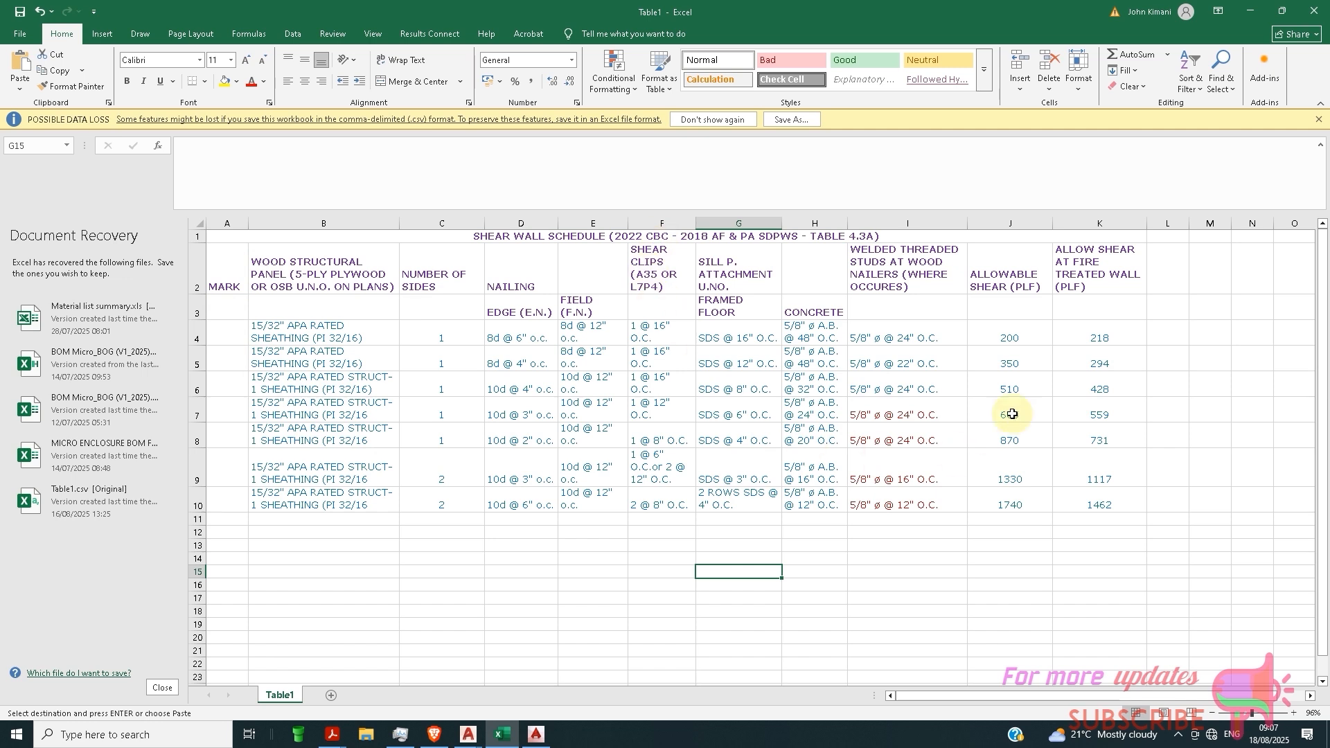
{"action": "left_click", "coordinate": [1023, 336]}
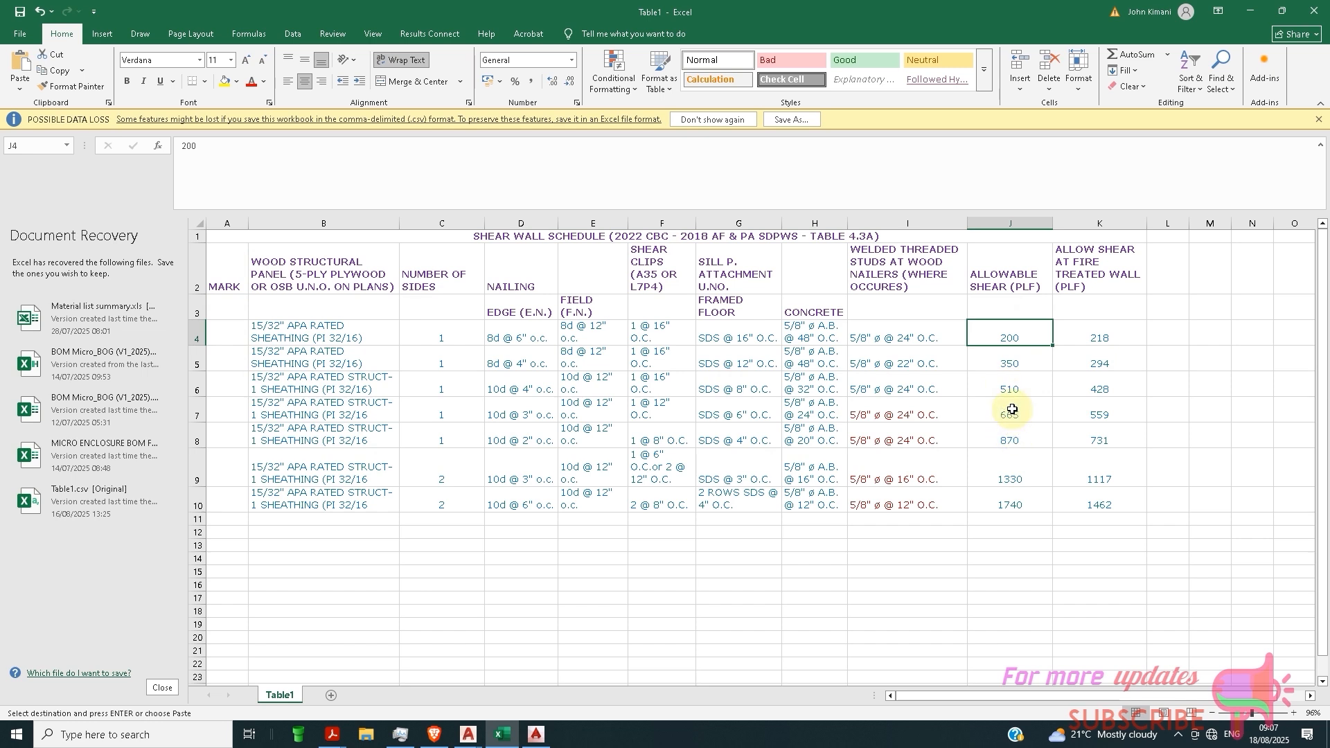
{"action": "type", "text": "160"}
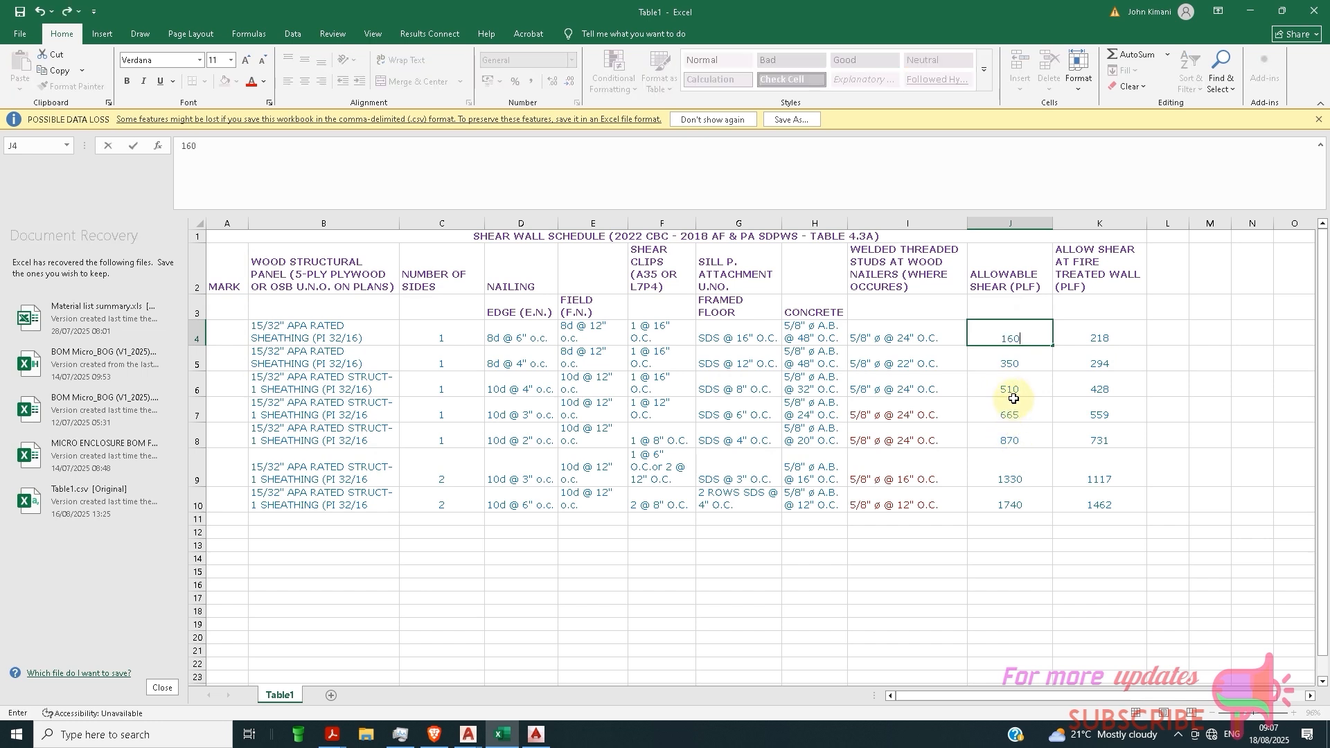
{"action": "left_click", "coordinate": [1096, 334]}
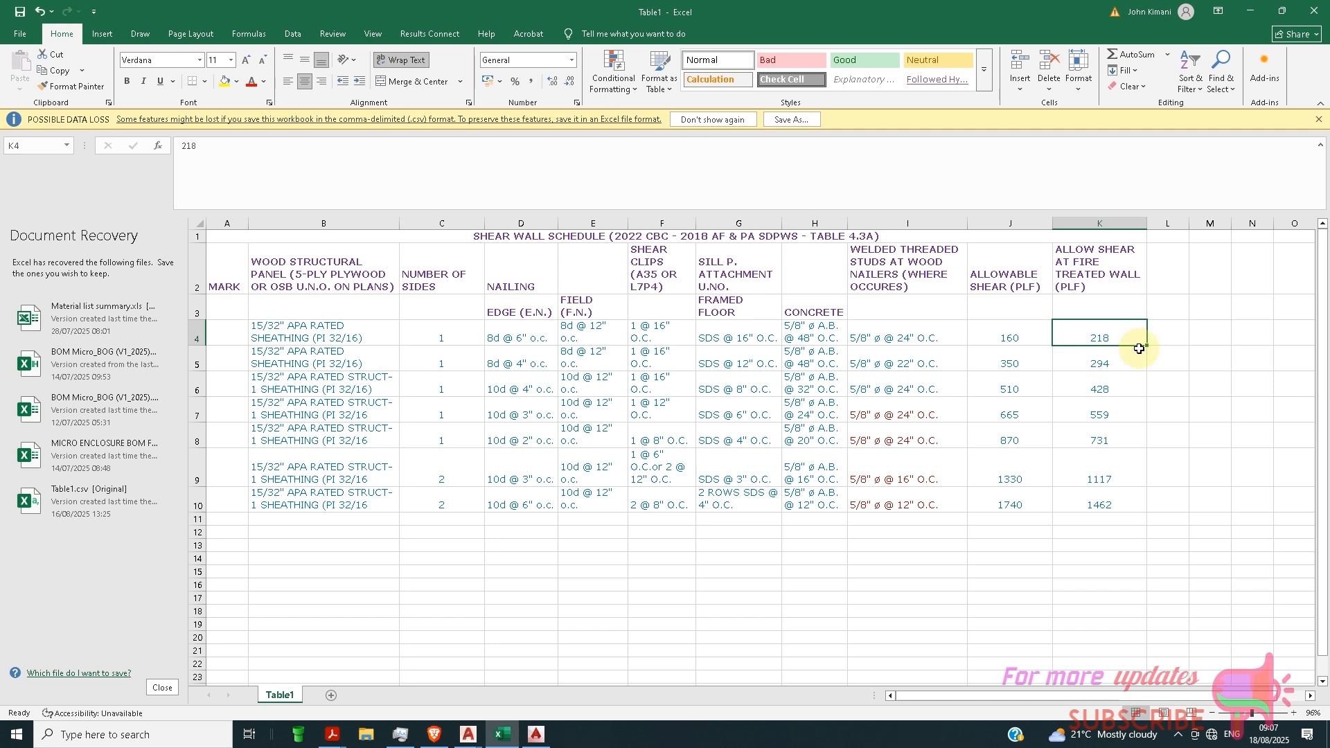
{"action": "key", "text": "Escape"}
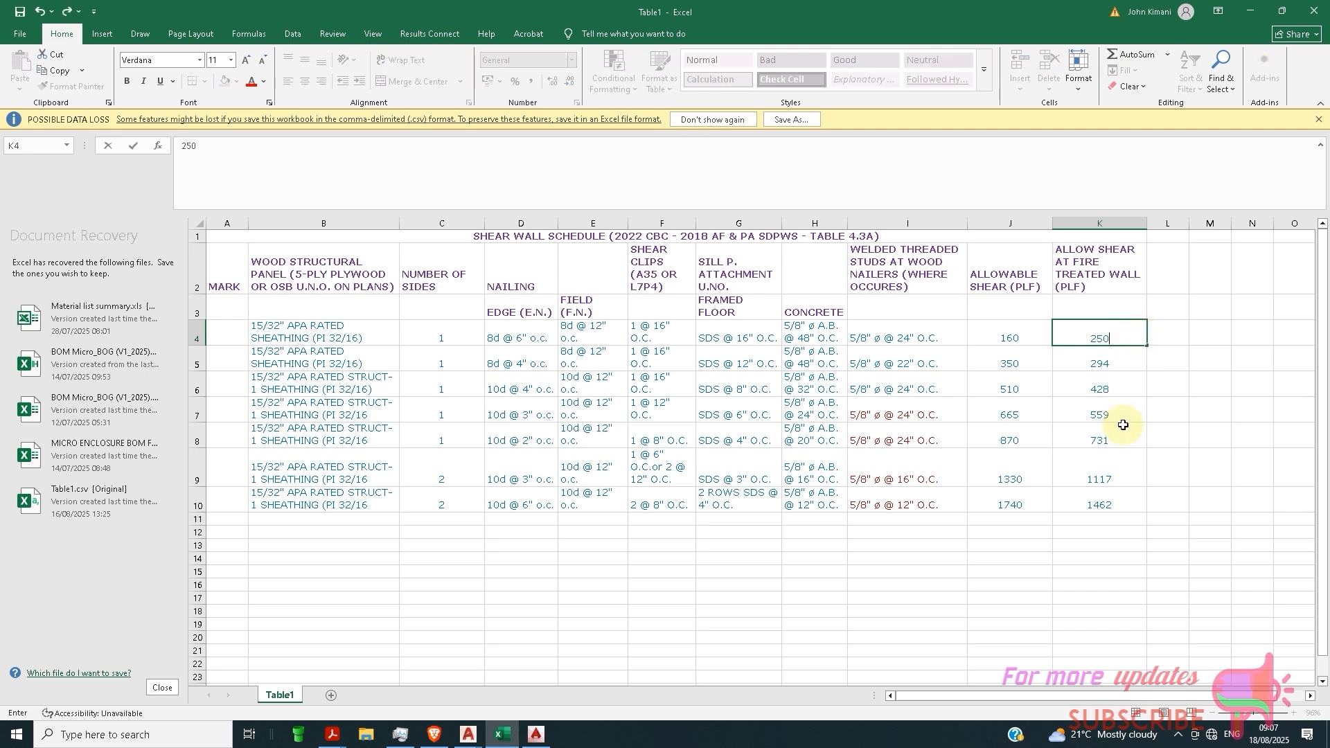
{"action": "left_click", "coordinate": [1104, 370]}
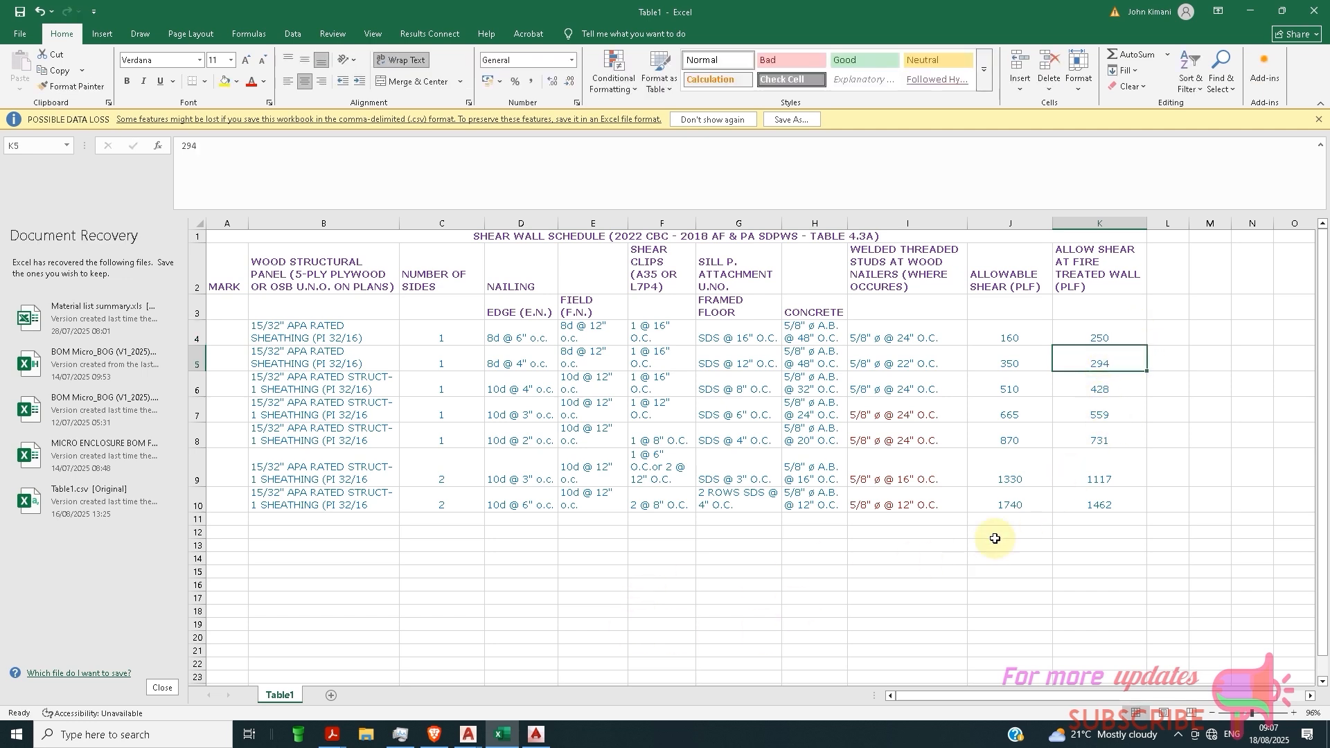
Switch to AutoCAD, select the whole linked table and check its data link update options without running any.
{"action": "left_click", "coordinate": [546, 738]}
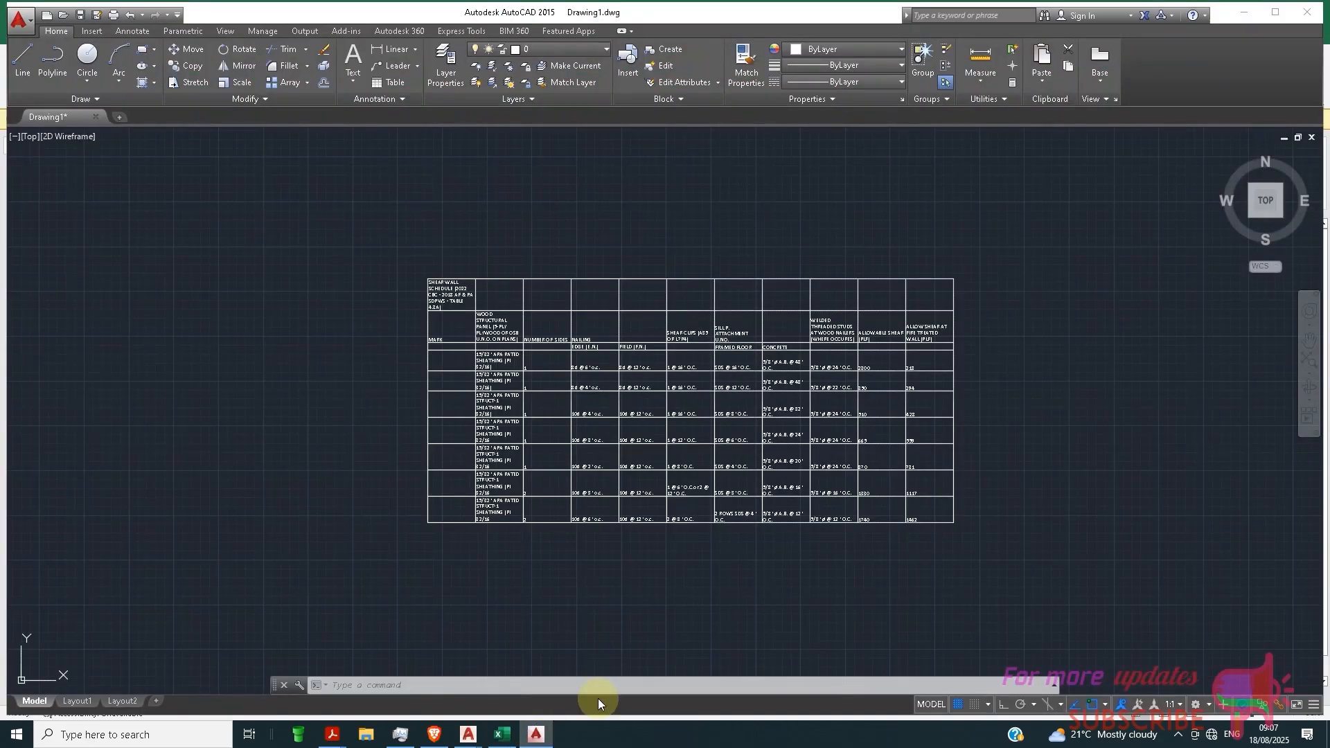
{"action": "left_click", "coordinate": [690, 431]}
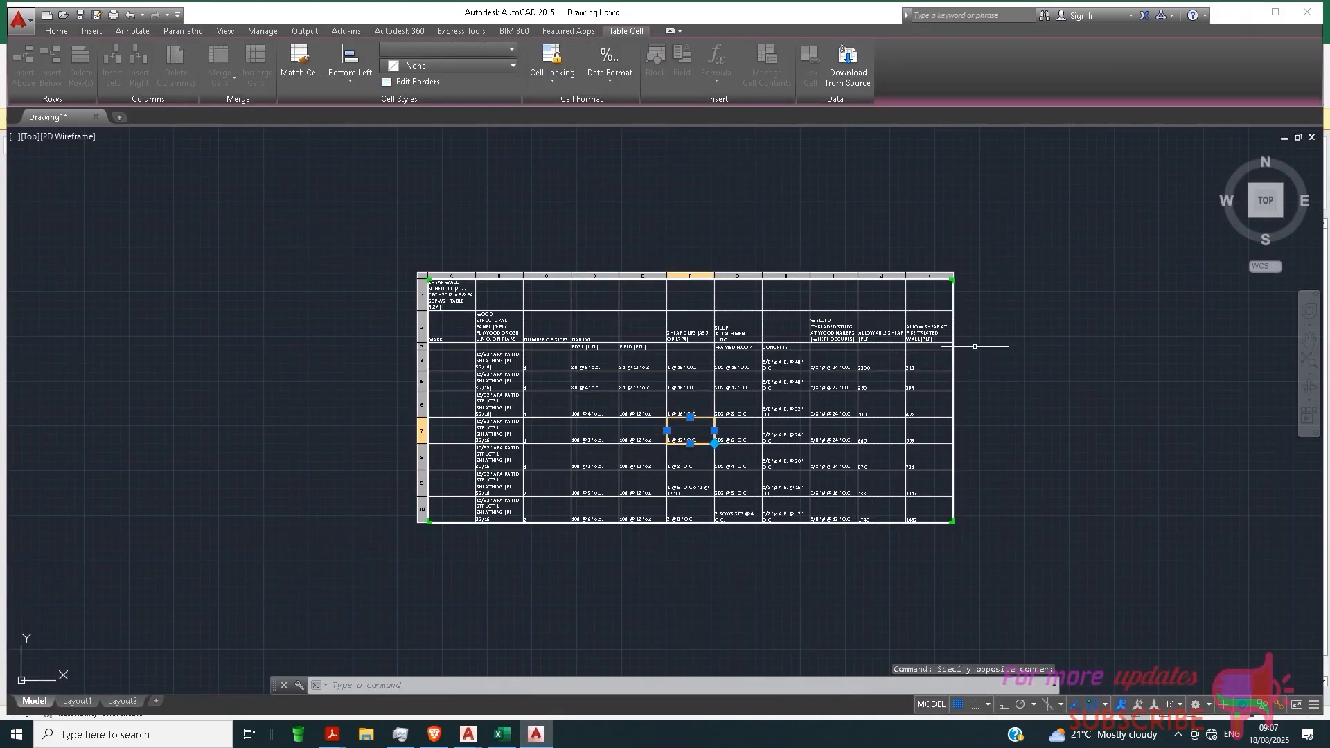
{"action": "key", "text": "Escape"}
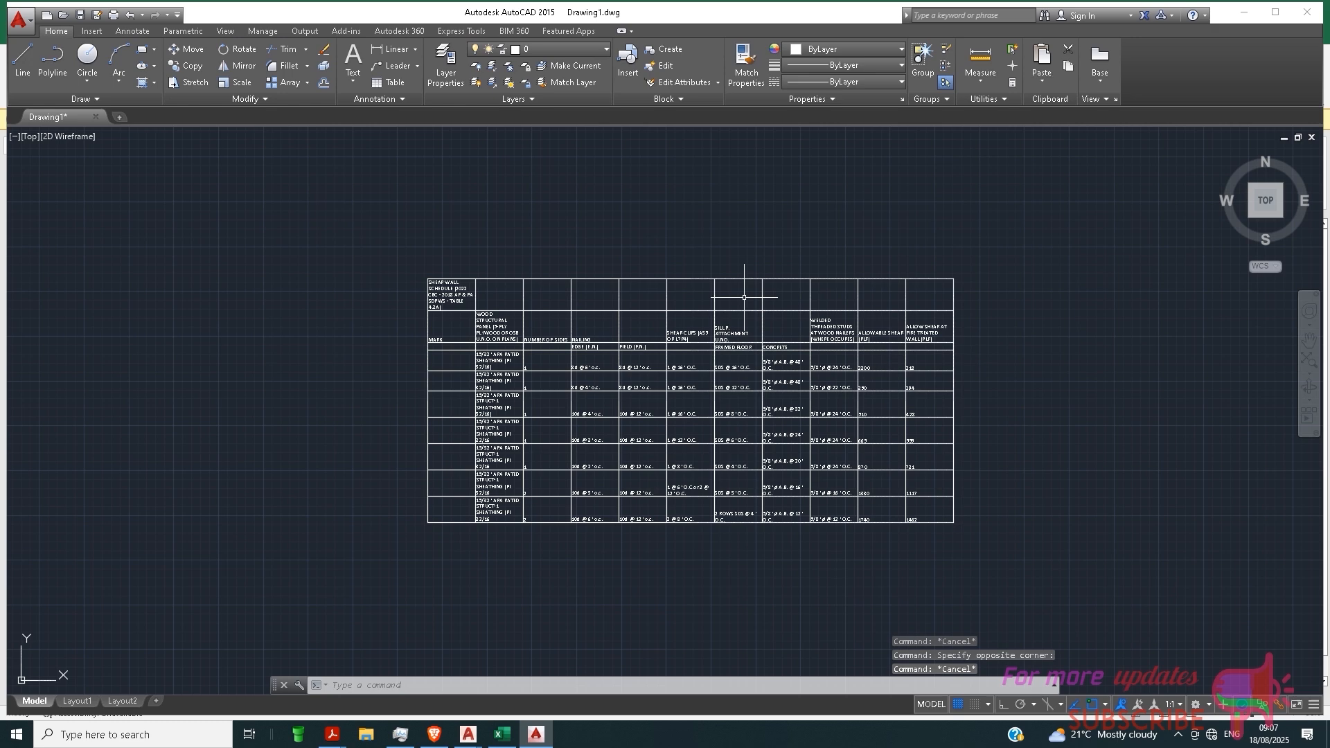
{"action": "left_click", "coordinate": [953, 364]}
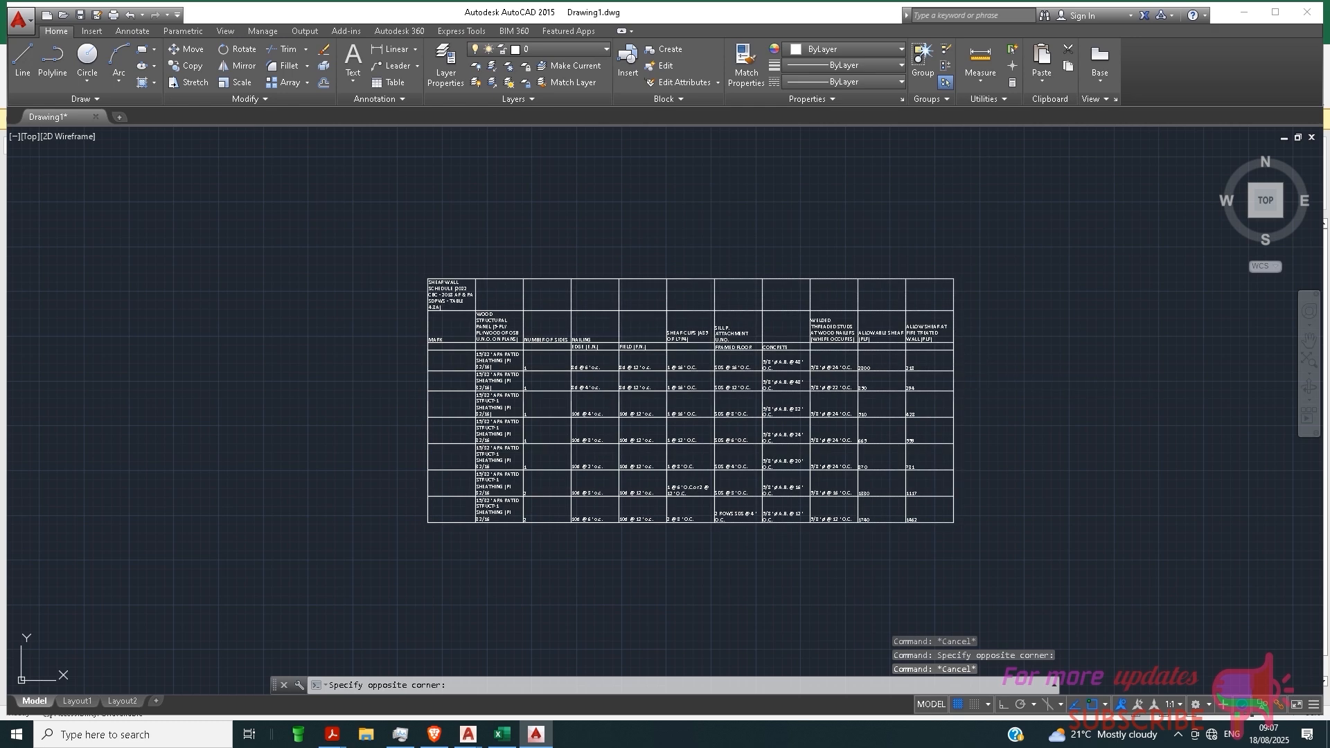
{"action": "right_click", "coordinate": [1021, 358]}
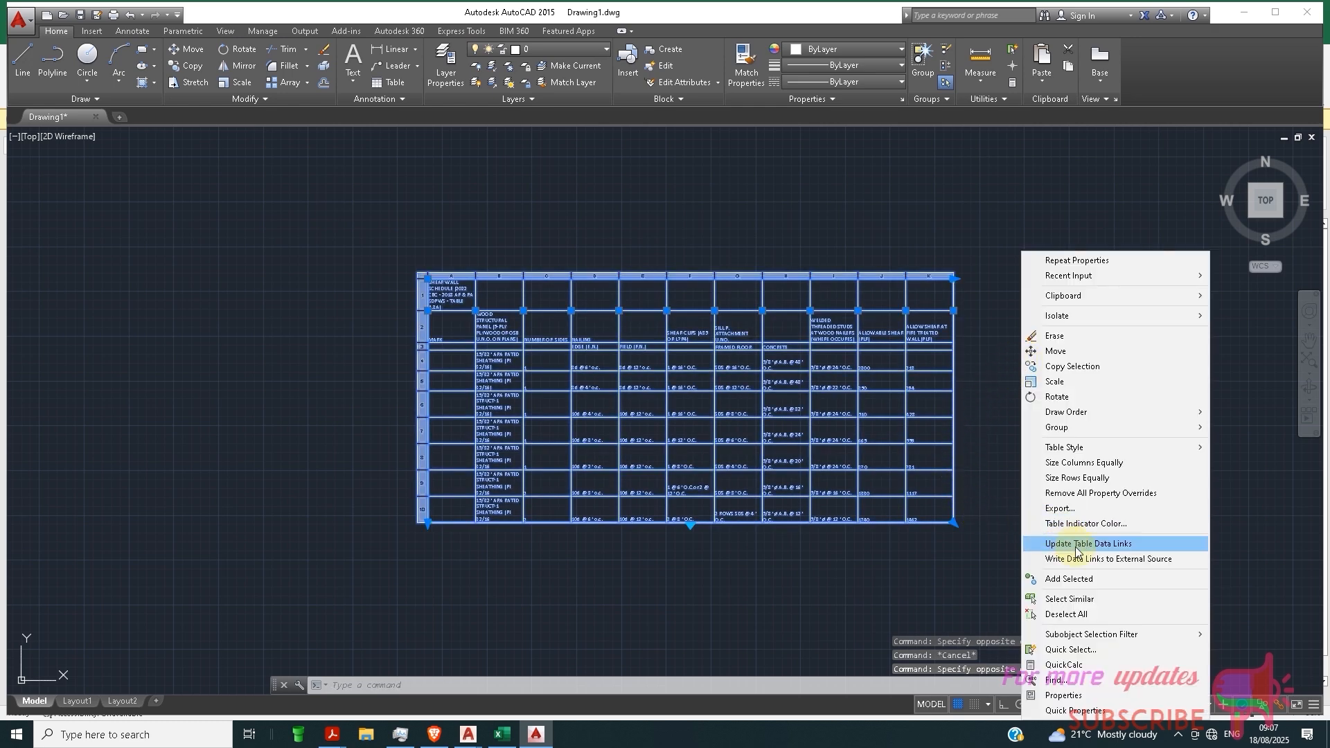
{"action": "left_click", "coordinate": [911, 573]}
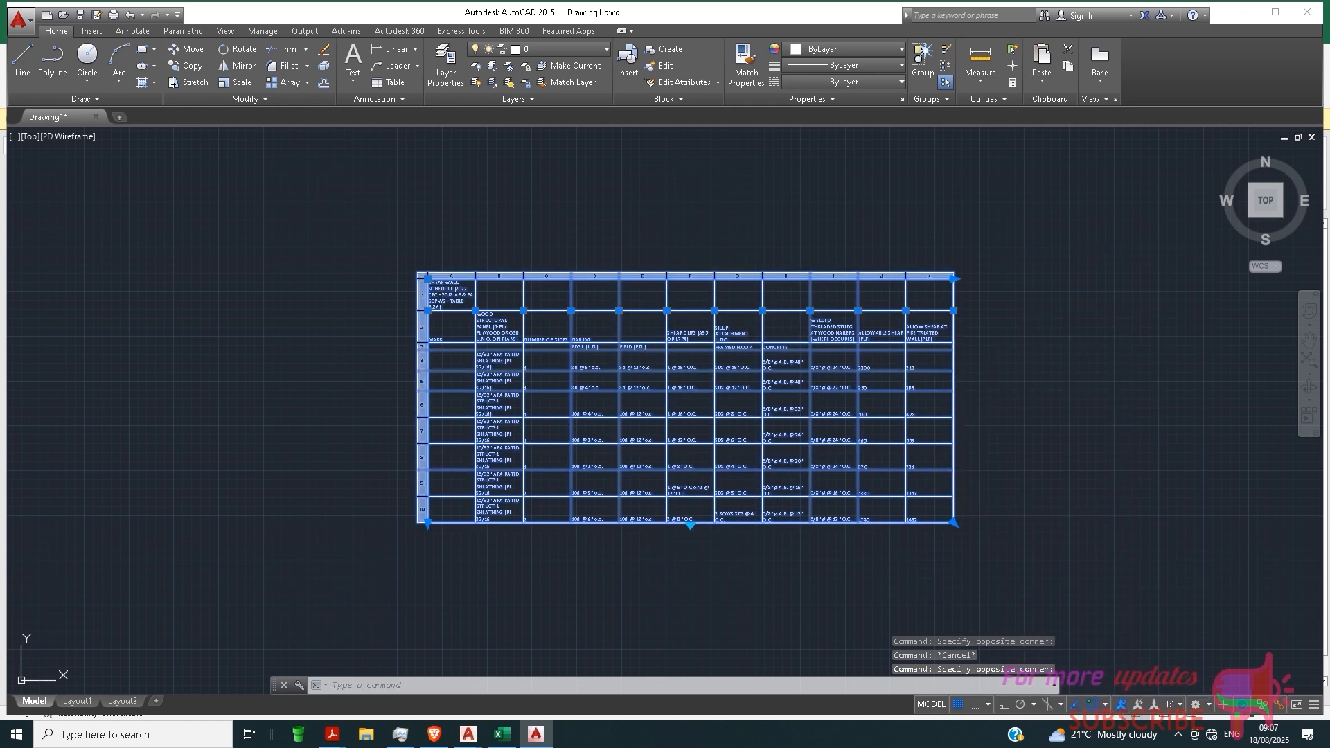
Switch to the Table1 workbook in Excel and change the header in cell J2 to "Allowable SHEAR (PLF)".
{"action": "left_click", "coordinate": [502, 734]}
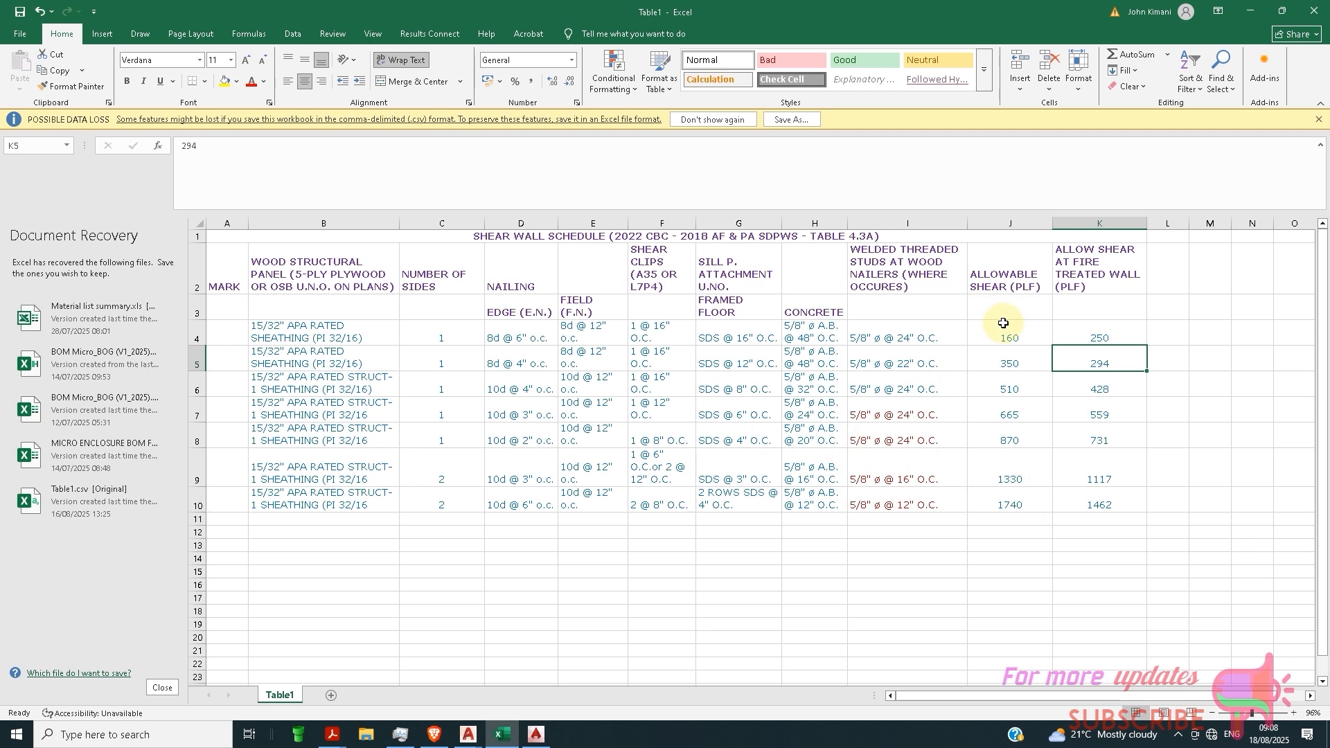
{"action": "double_click", "coordinate": [1013, 279]}
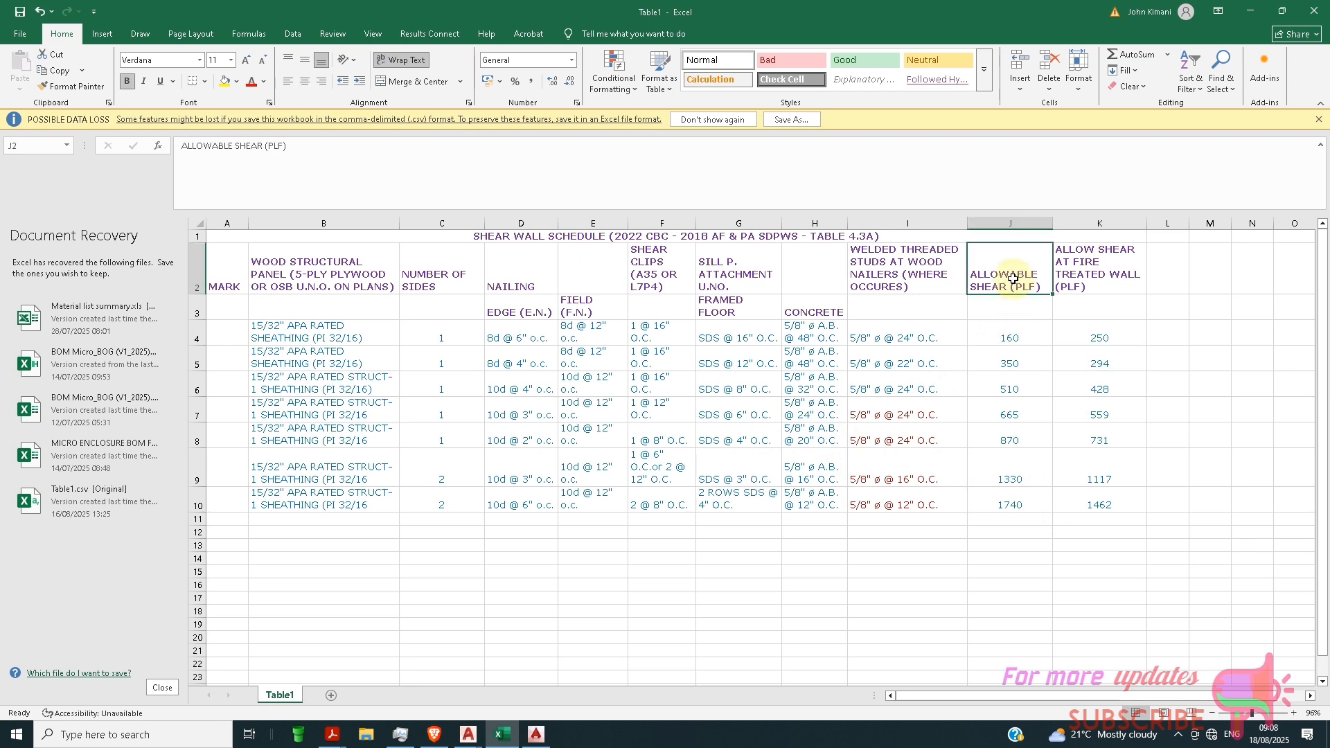
{"action": "left_click_drag", "start_coordinate": [1040, 279], "coordinate": [969, 275]}
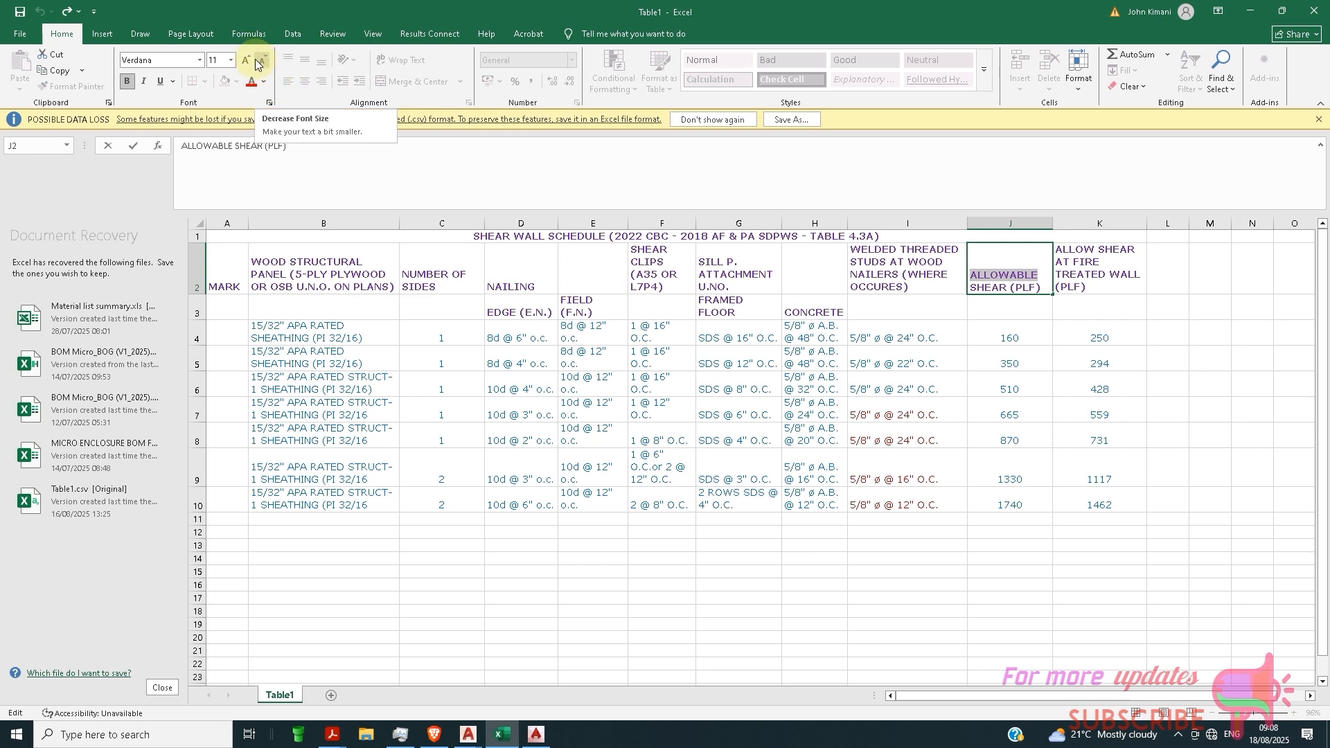
{"action": "left_click", "coordinate": [264, 83]}
{"action": "left_click", "coordinate": [264, 83]}
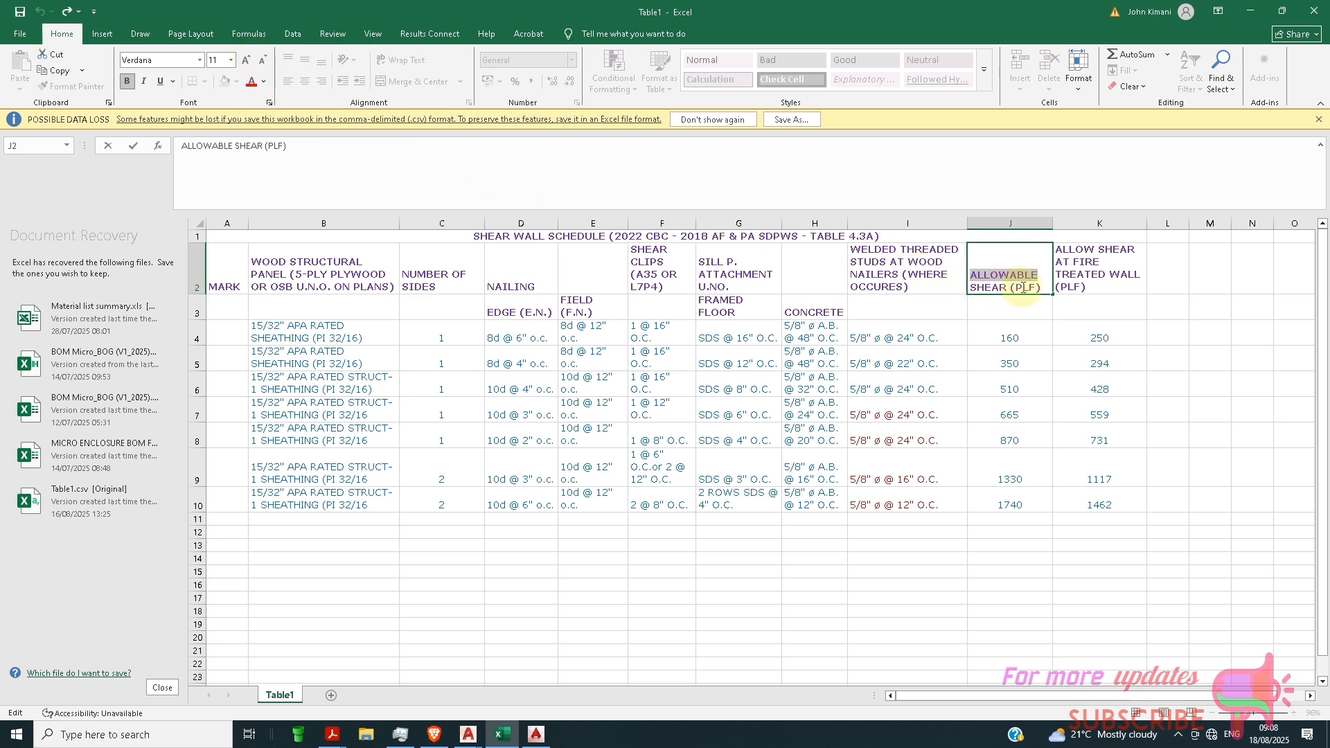
{"action": "key", "text": "BackSpace"}
{"action": "type", "text": "Allo"}
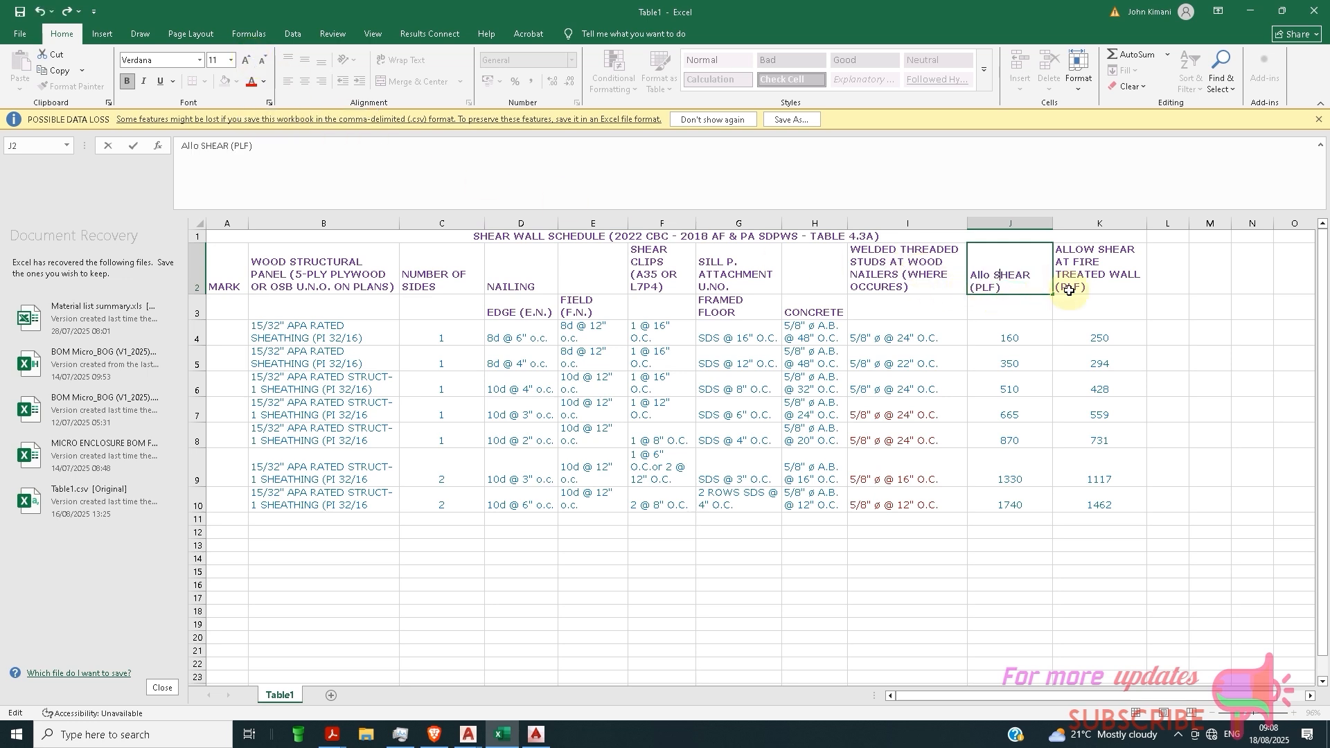
{"action": "type", "text": "wab"}
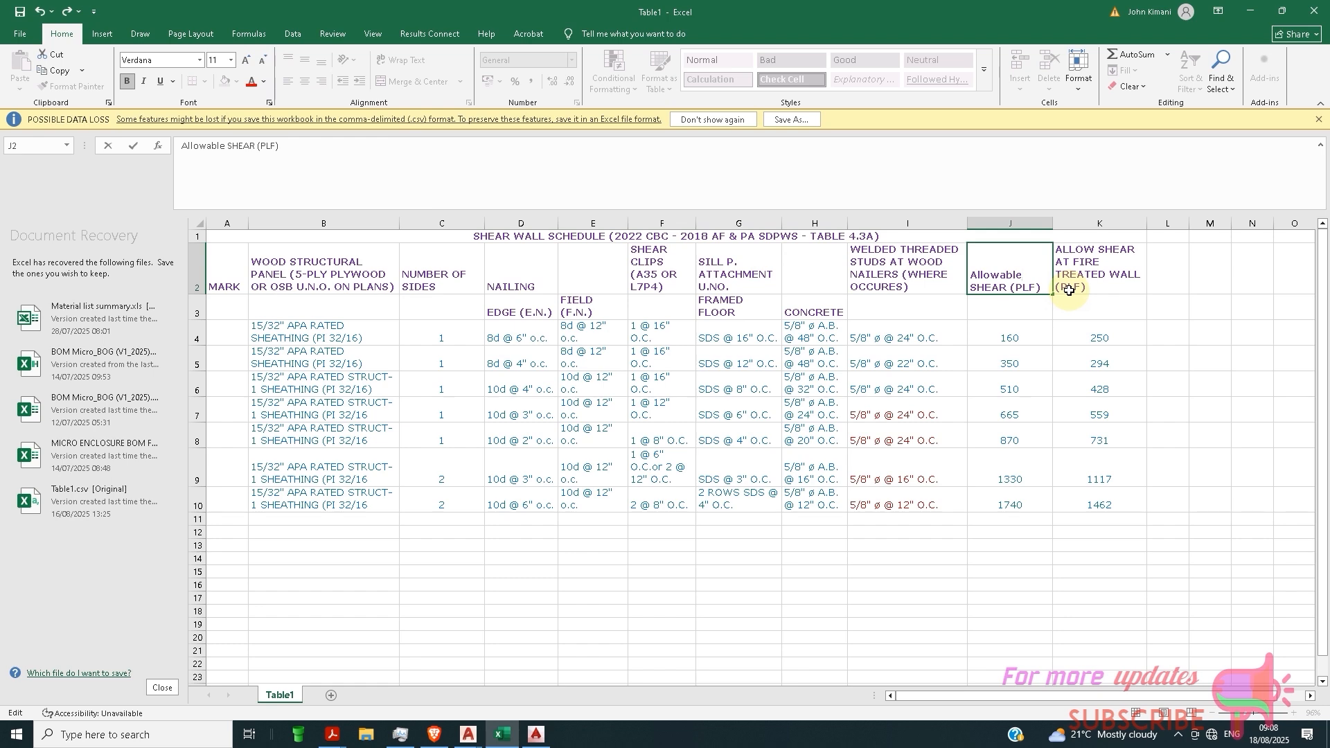
{"action": "type", "text": "le"}
{"action": "left_click", "coordinate": [1129, 331]}
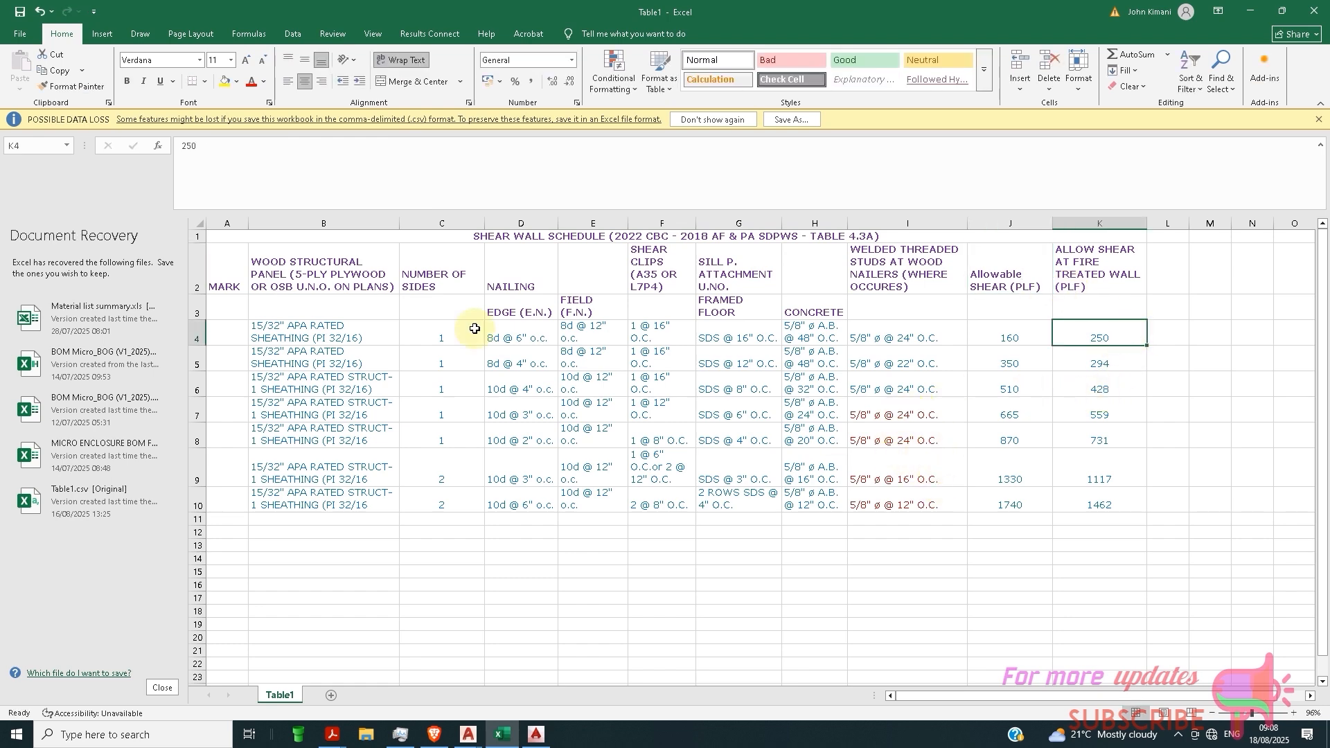
Save the Table1 workbook and switch back to AutoCAD.
{"action": "left_click", "coordinate": [21, 35]}
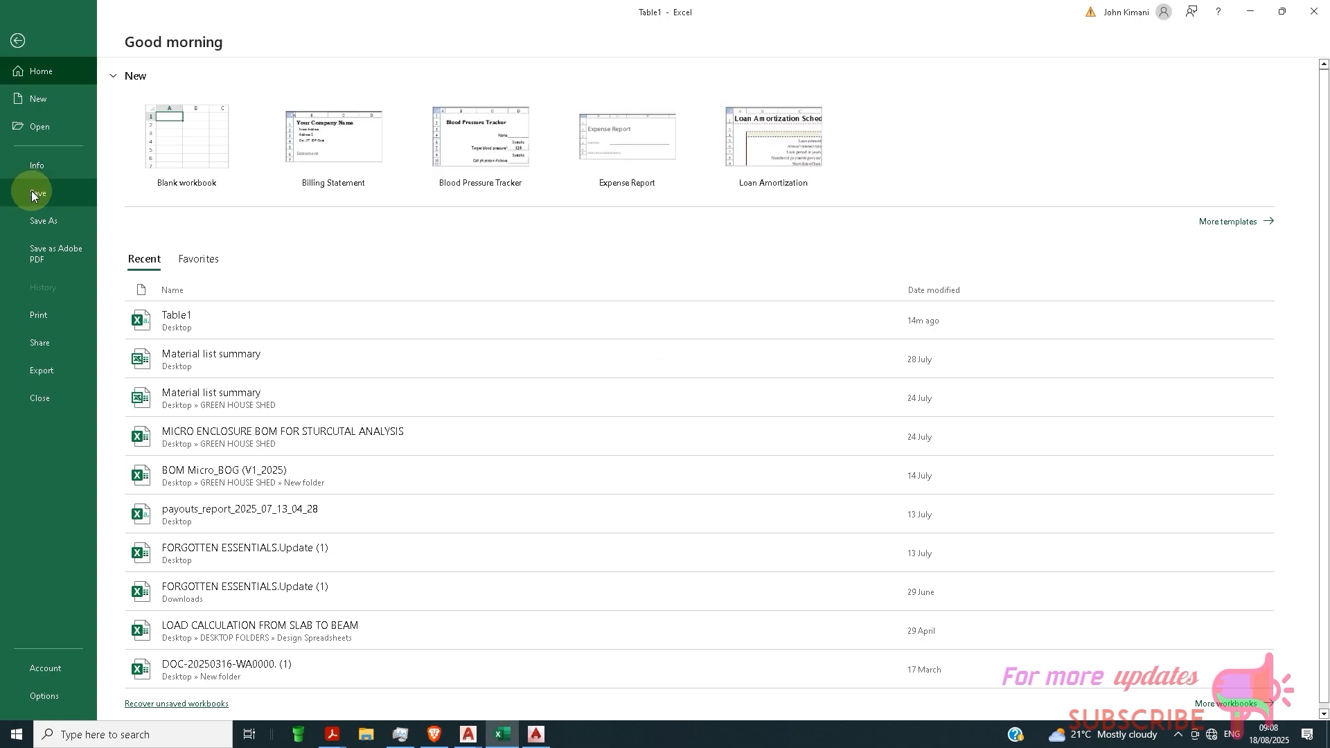
{"action": "left_click", "coordinate": [31, 193]}
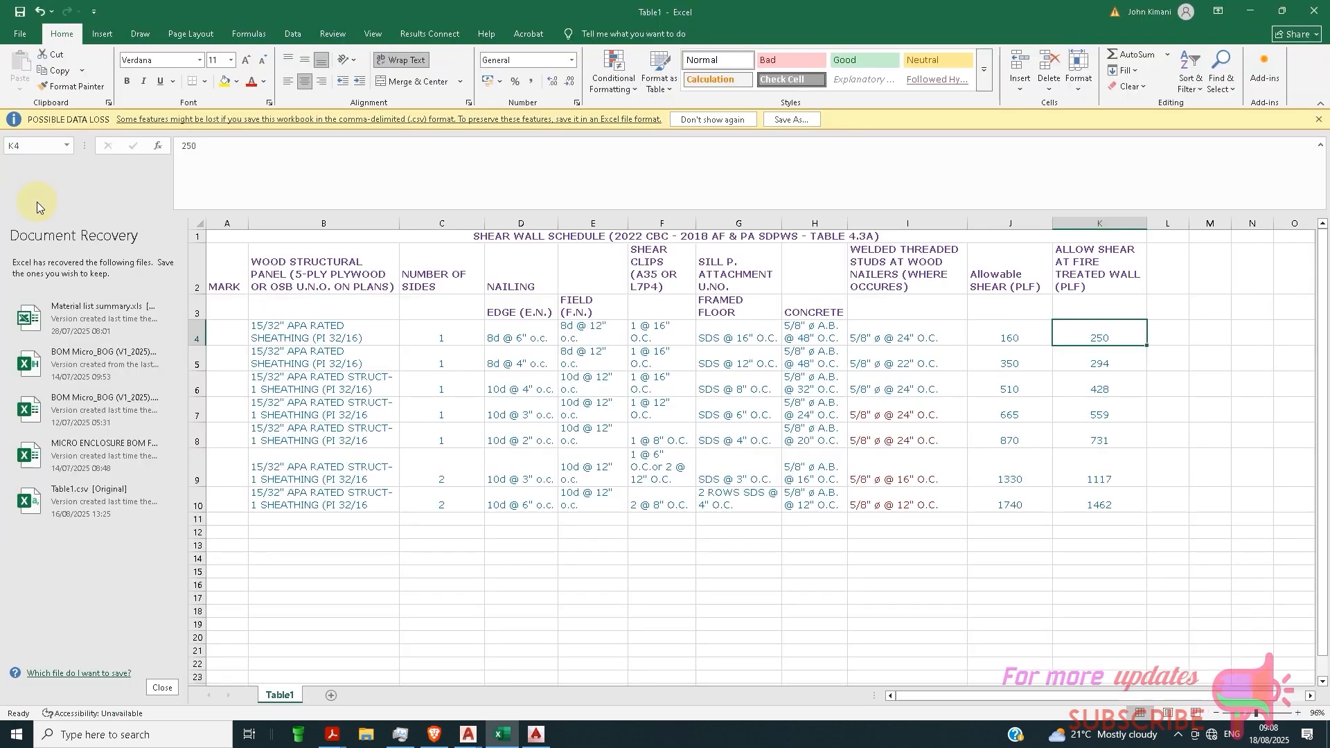
{"action": "left_click", "coordinate": [542, 727]}
Examine the allowable shear and fire-treated wall shear columns of the linked table before updating its data link.
{"action": "right_click", "coordinate": [965, 350]}
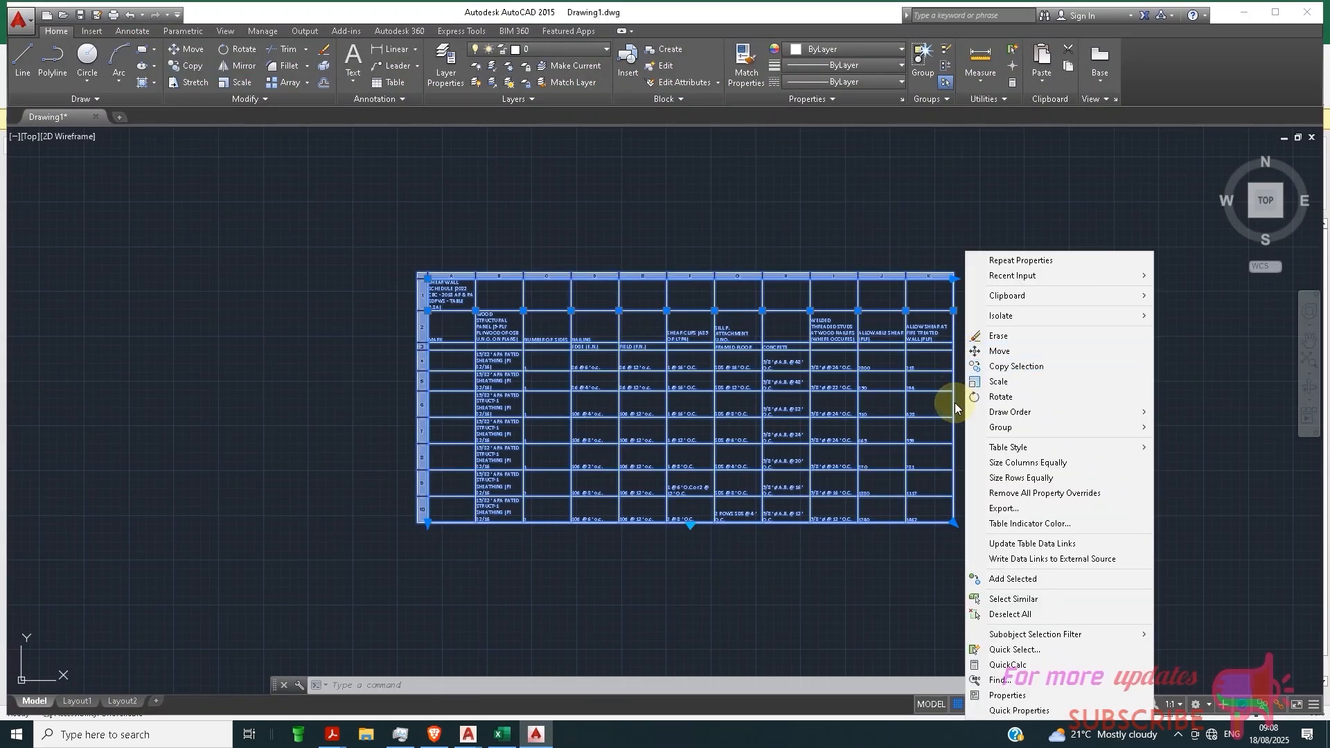
{"action": "left_click", "coordinate": [882, 540]}
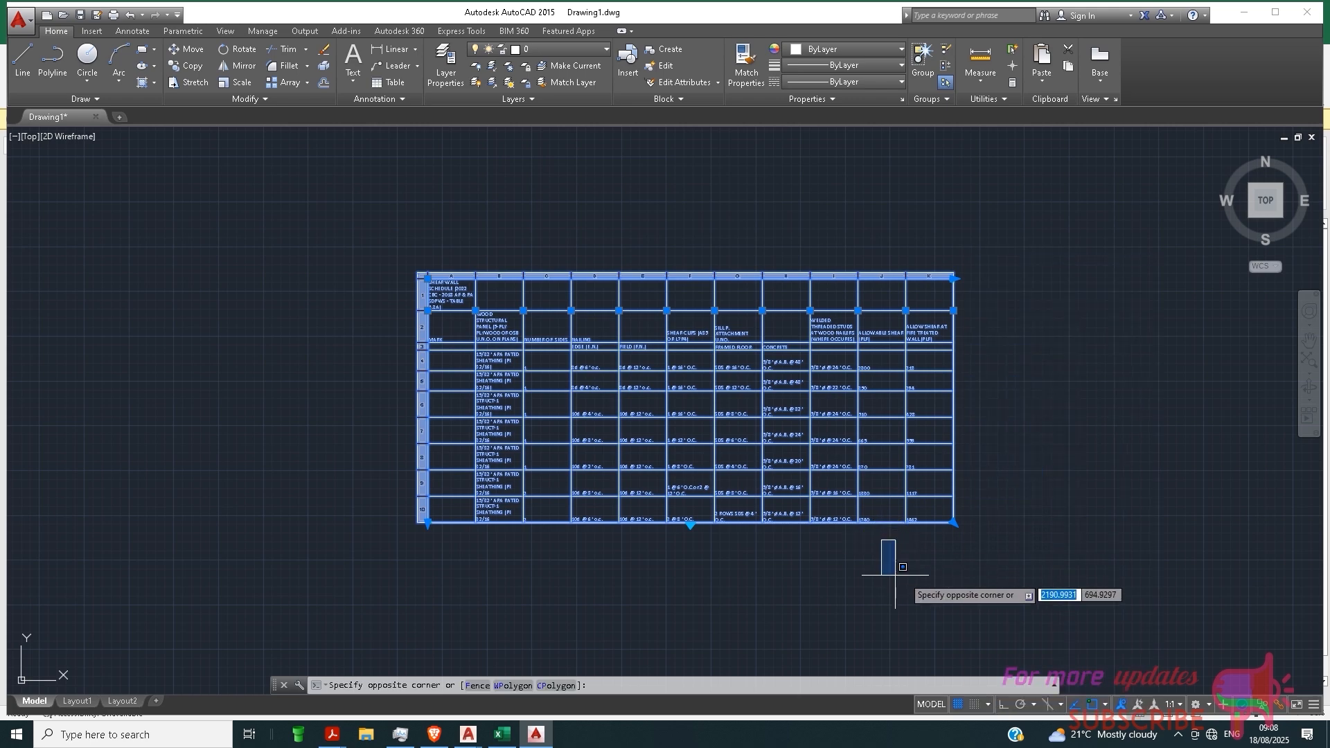
{"action": "left_click", "coordinate": [841, 634]}
{"action": "scroll", "coordinate": [857, 339], "scroll_direction": "up", "scroll_amount": 6}
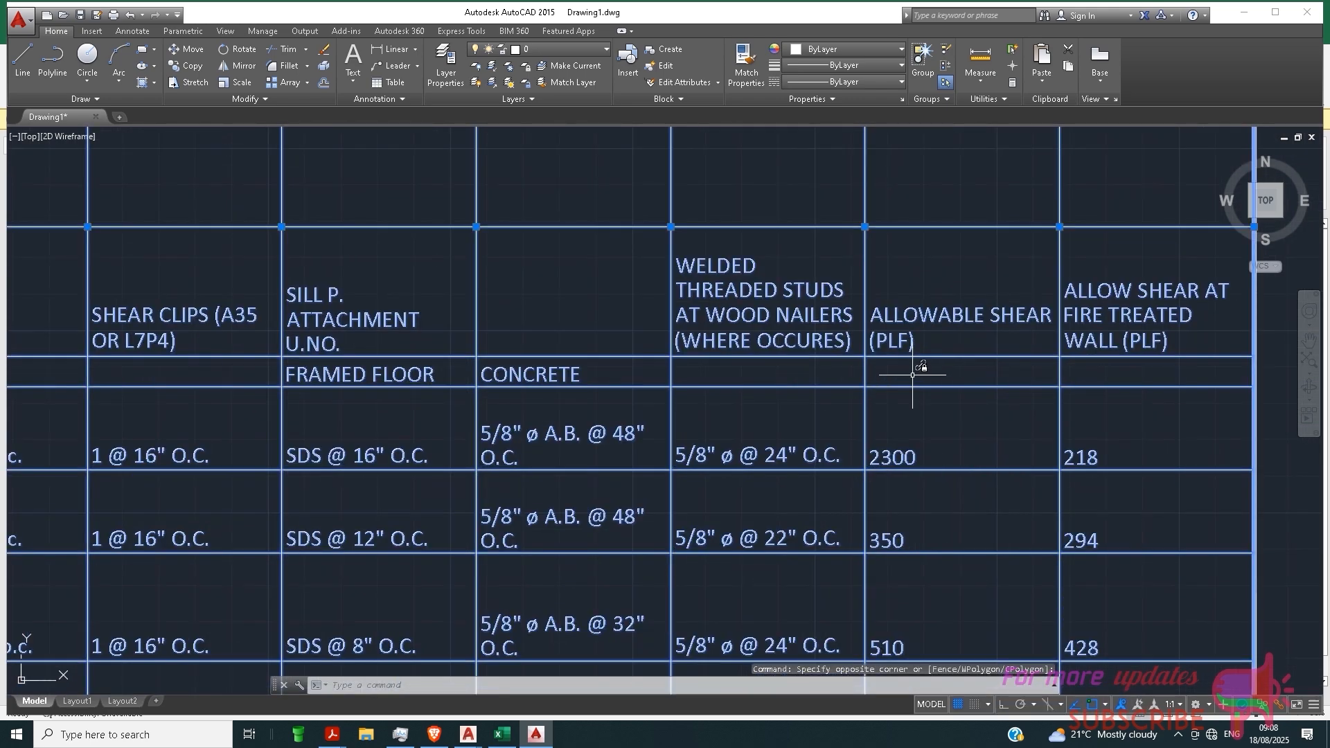
{"action": "scroll", "coordinate": [894, 326], "scroll_direction": "down", "scroll_amount": 2}
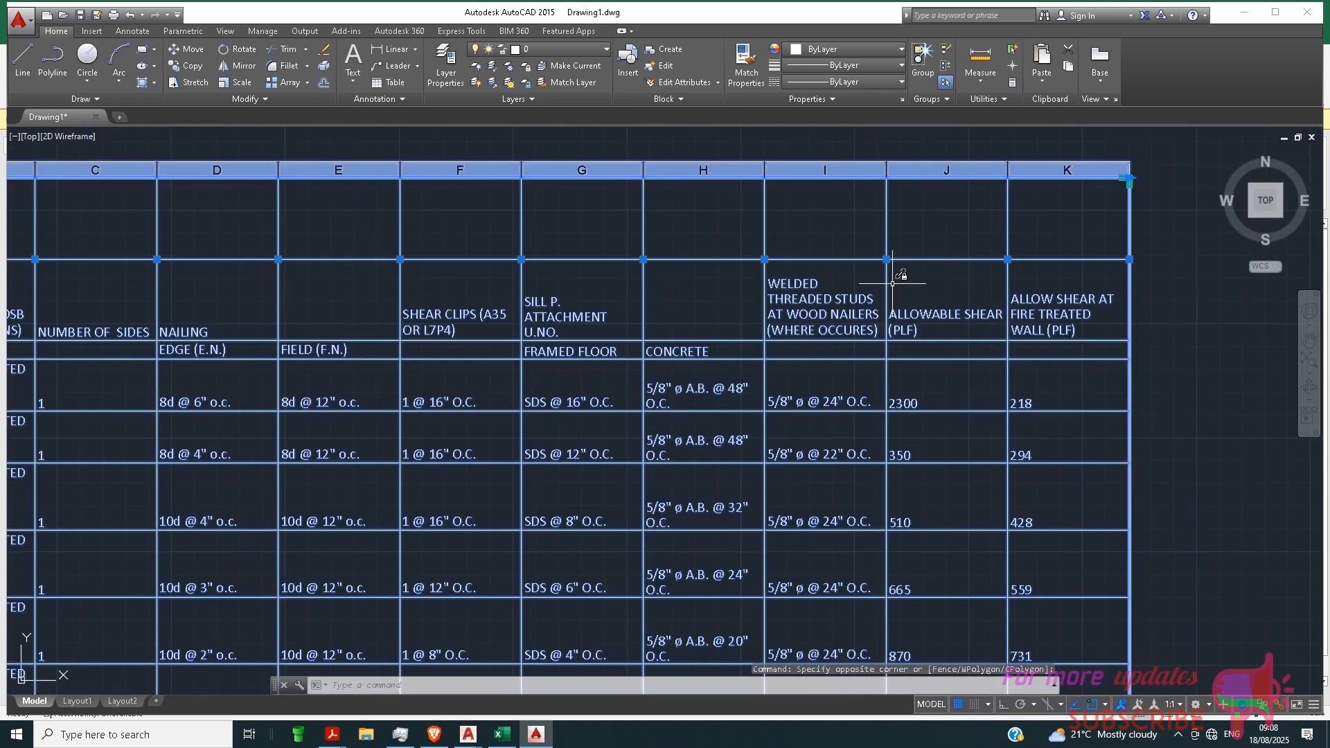
{"action": "scroll", "coordinate": [892, 282], "scroll_direction": "down", "scroll_amount": 3}
{"action": "scroll", "coordinate": [935, 318], "scroll_direction": "up", "scroll_amount": 4}
{"action": "scroll", "coordinate": [929, 321], "scroll_direction": "down", "scroll_amount": 2}
{"action": "scroll", "coordinate": [783, 347], "scroll_direction": "up", "scroll_amount": 3}
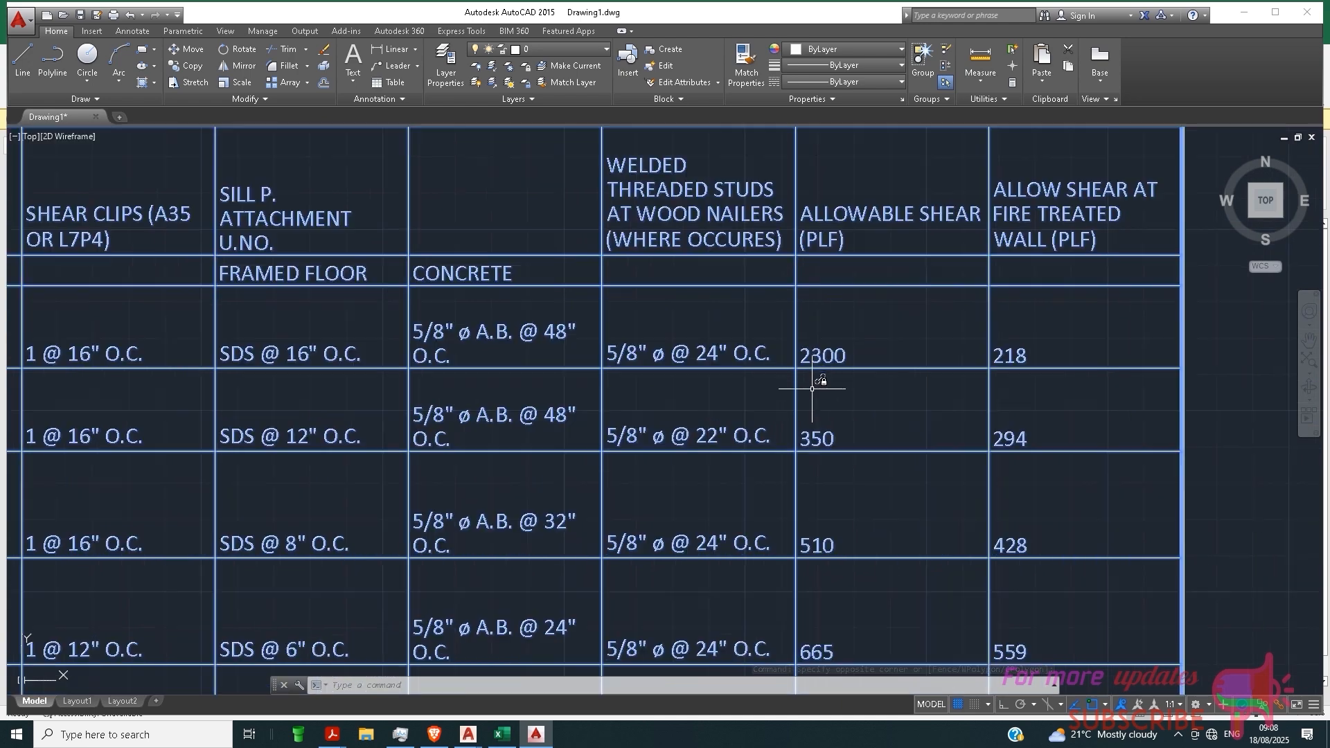
{"action": "scroll", "coordinate": [834, 347], "scroll_direction": "up", "scroll_amount": 2}
{"action": "scroll", "coordinate": [825, 347], "scroll_direction": "down", "scroll_amount": 4}
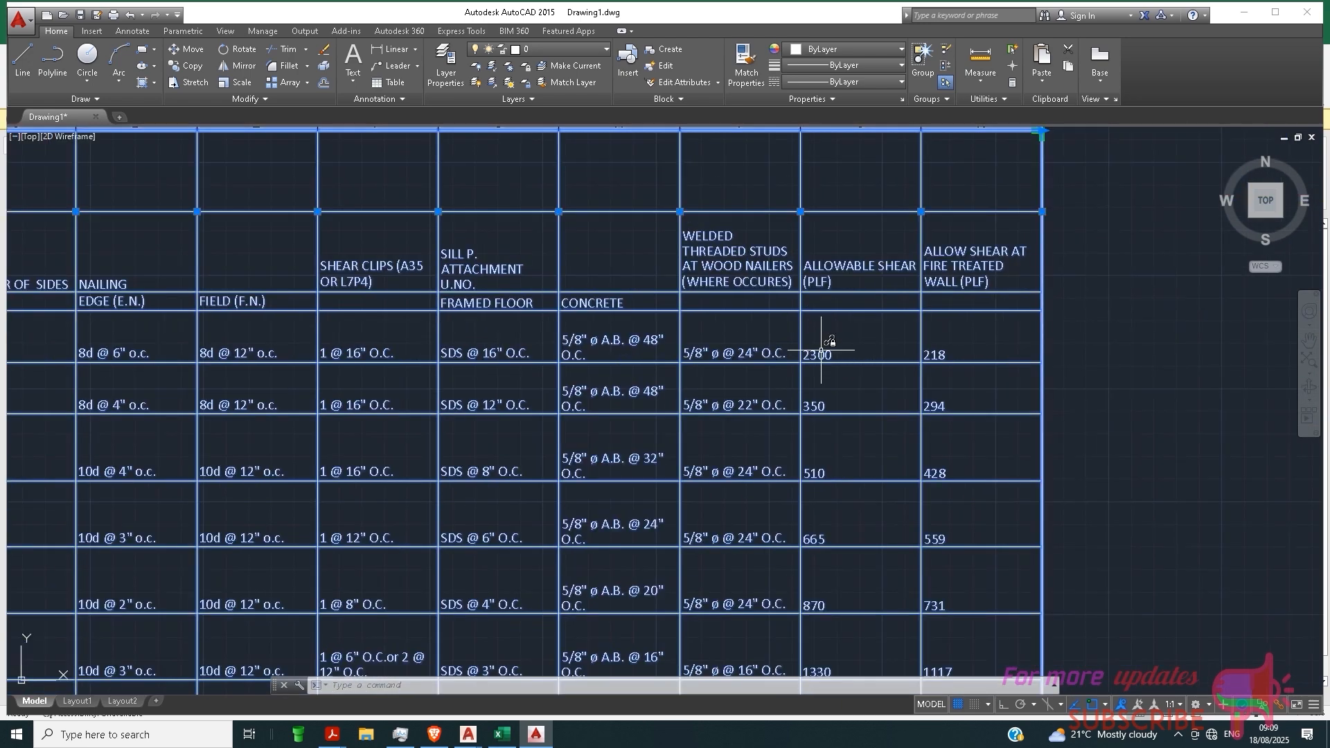
{"action": "scroll", "coordinate": [823, 346], "scroll_direction": "up", "scroll_amount": 4}
{"action": "scroll", "coordinate": [735, 327], "scroll_direction": "down", "scroll_amount": 6}
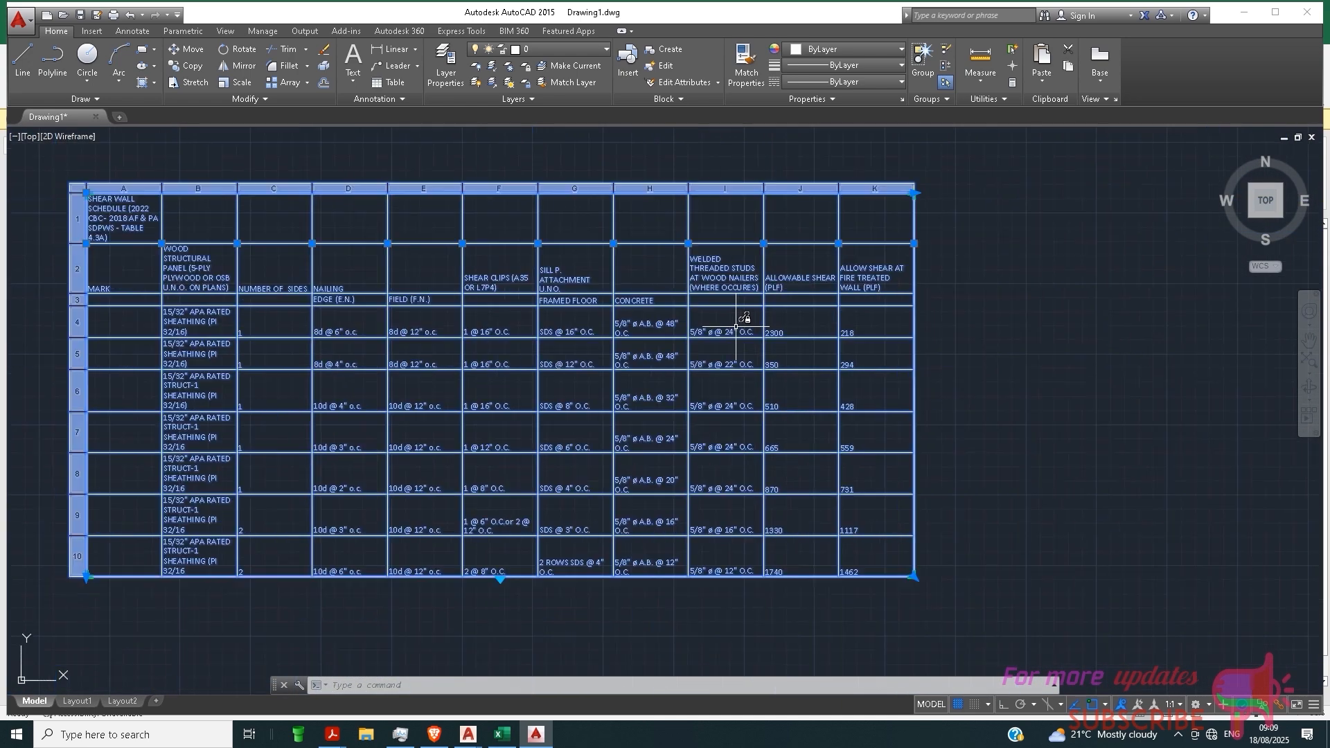
Update the selected linked table's data links from the saved Excel file.
{"action": "right_click", "coordinate": [936, 320]}
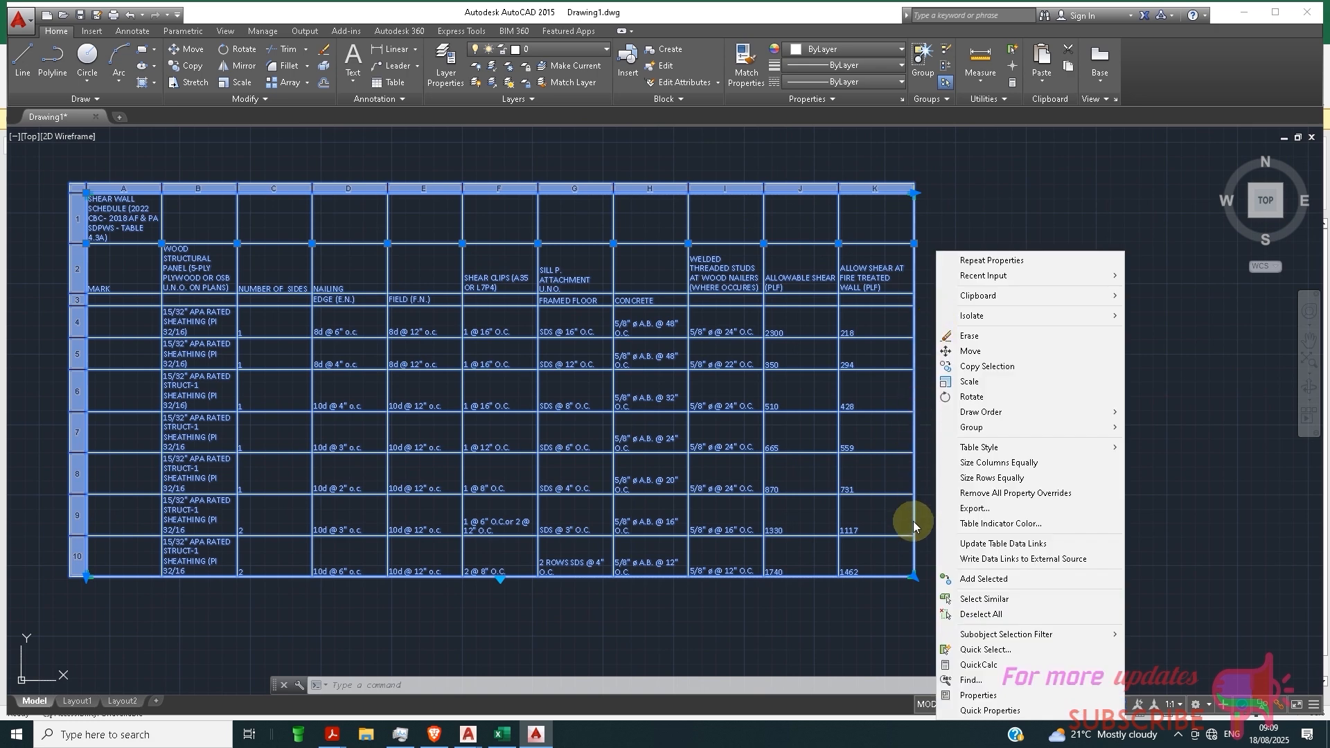
{"action": "left_click", "coordinate": [974, 543]}
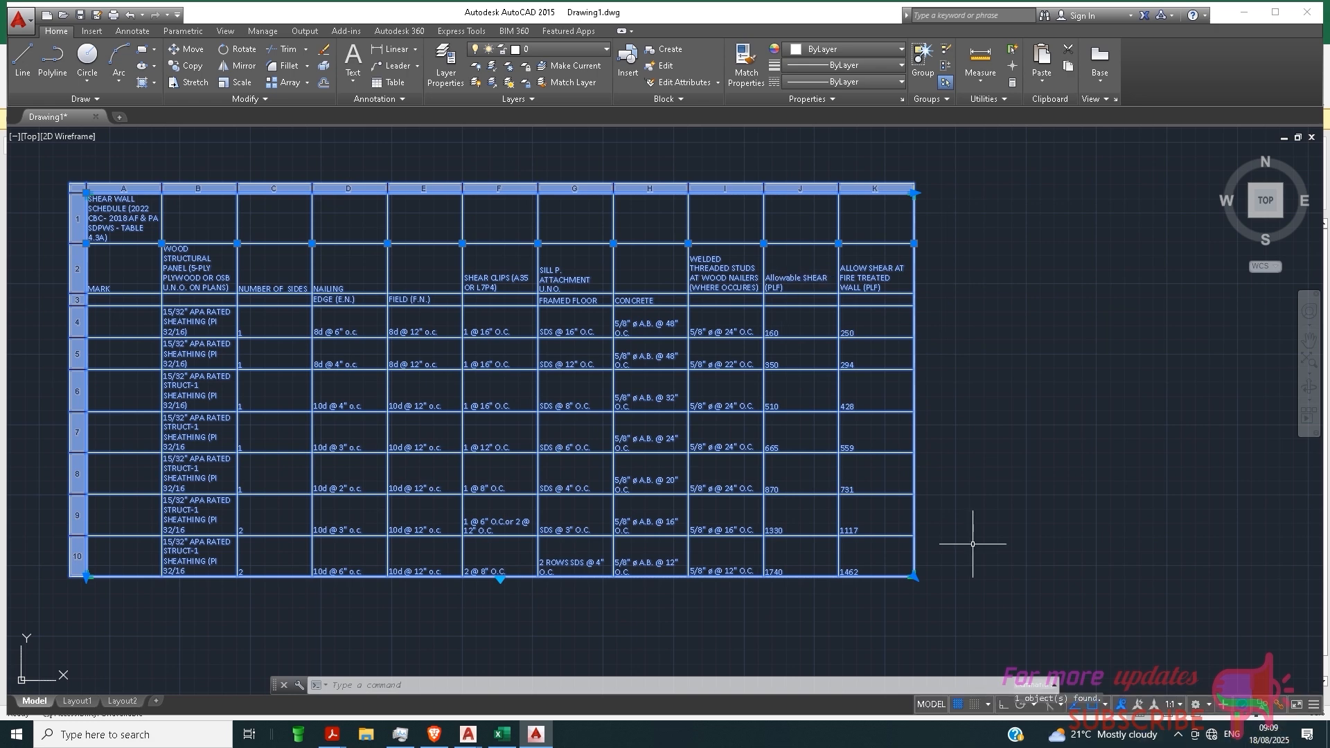
Check the allowable shear header, J4 and K4 in the linked table, then deselect it and compare it with the other schedule.
{"action": "scroll", "coordinate": [781, 277], "scroll_direction": "up", "scroll_amount": 6}
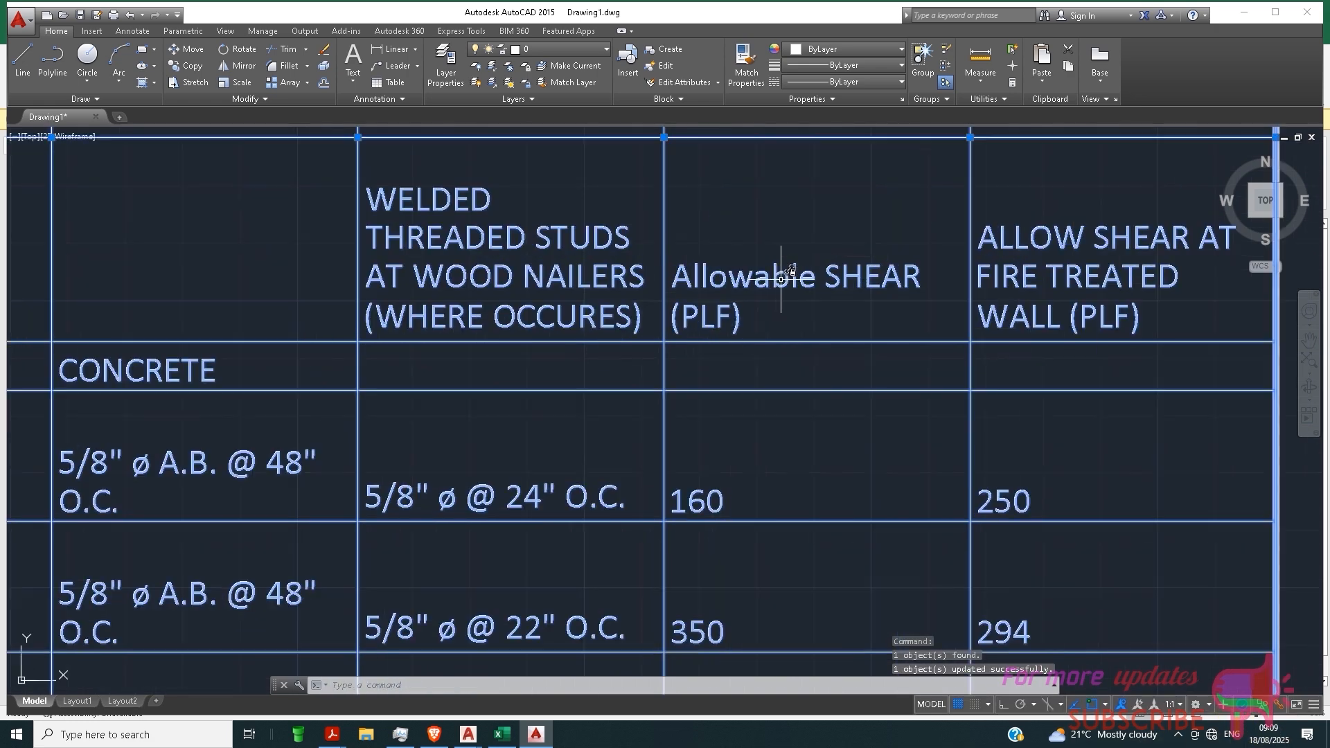
{"action": "scroll", "coordinate": [717, 276], "scroll_direction": "up", "scroll_amount": 2}
{"action": "scroll", "coordinate": [577, 294], "scroll_direction": "down", "scroll_amount": 2}
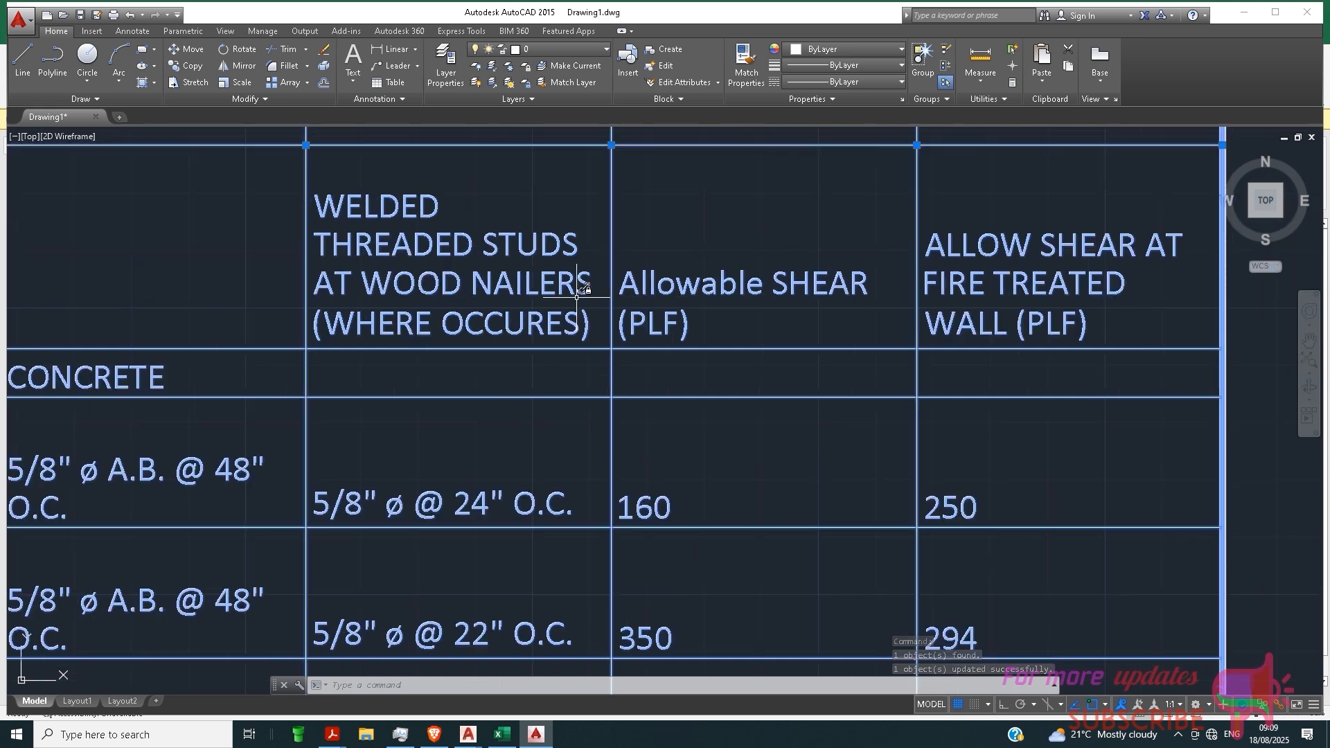
{"action": "scroll", "coordinate": [658, 280], "scroll_direction": "up", "scroll_amount": 2}
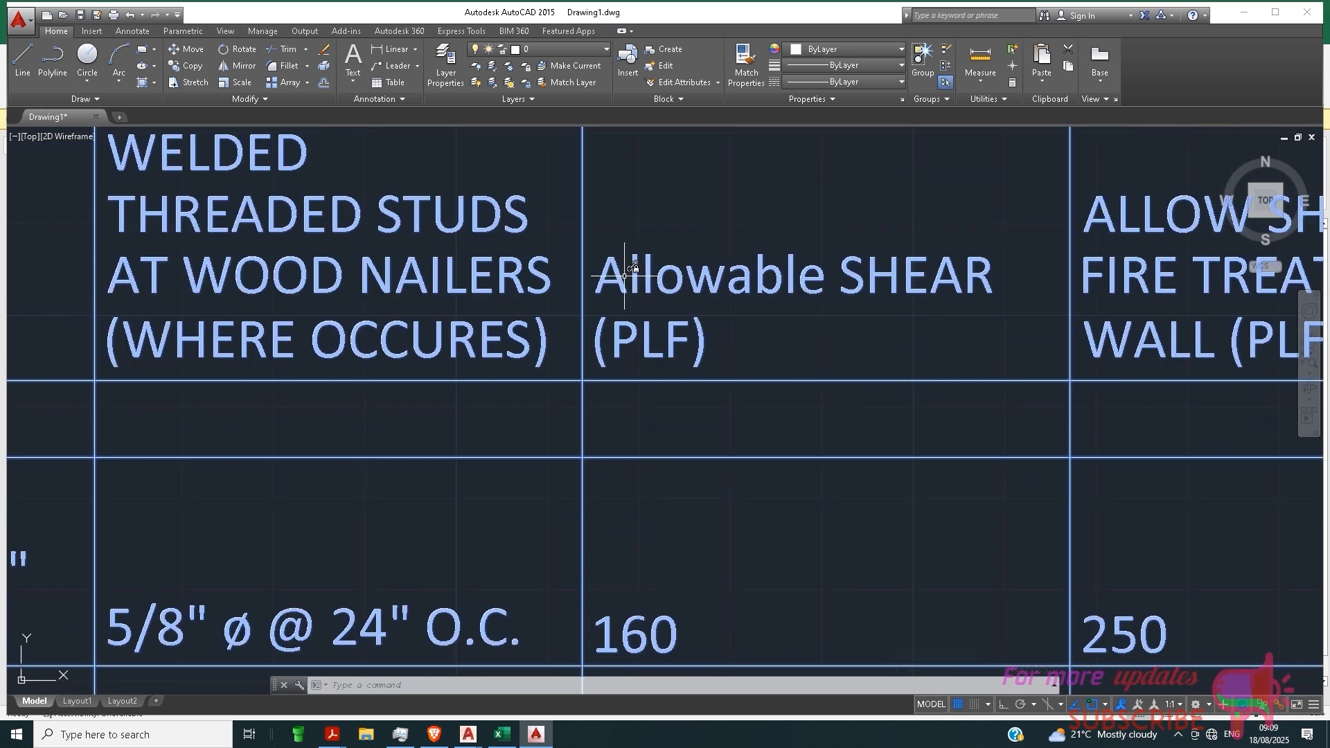
{"action": "scroll", "coordinate": [685, 291], "scroll_direction": "down", "scroll_amount": 1}
{"action": "scroll", "coordinate": [691, 520], "scroll_direction": "up", "scroll_amount": 1}
{"action": "scroll", "coordinate": [930, 349], "scroll_direction": "down", "scroll_amount": 1}
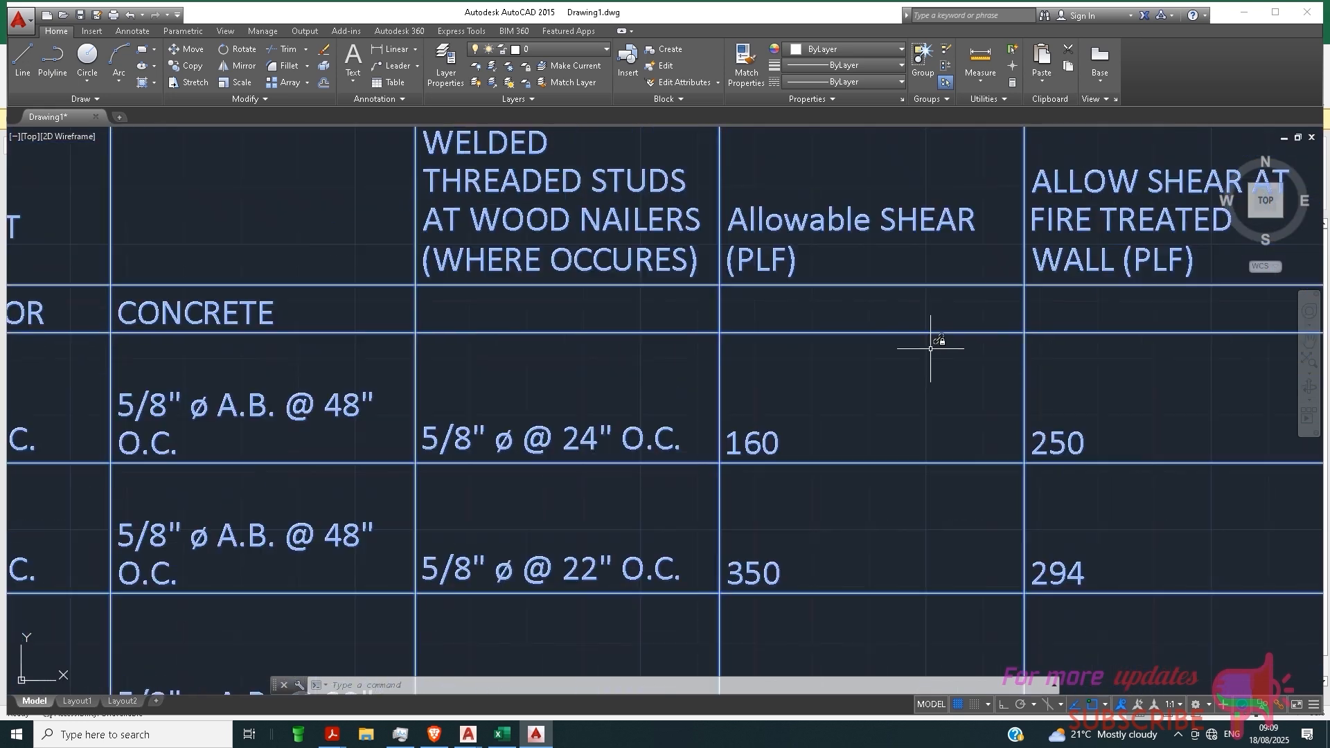
{"action": "scroll", "coordinate": [930, 348], "scroll_direction": "down", "scroll_amount": 1}
{"action": "scroll", "coordinate": [964, 350], "scroll_direction": "down", "scroll_amount": 2}
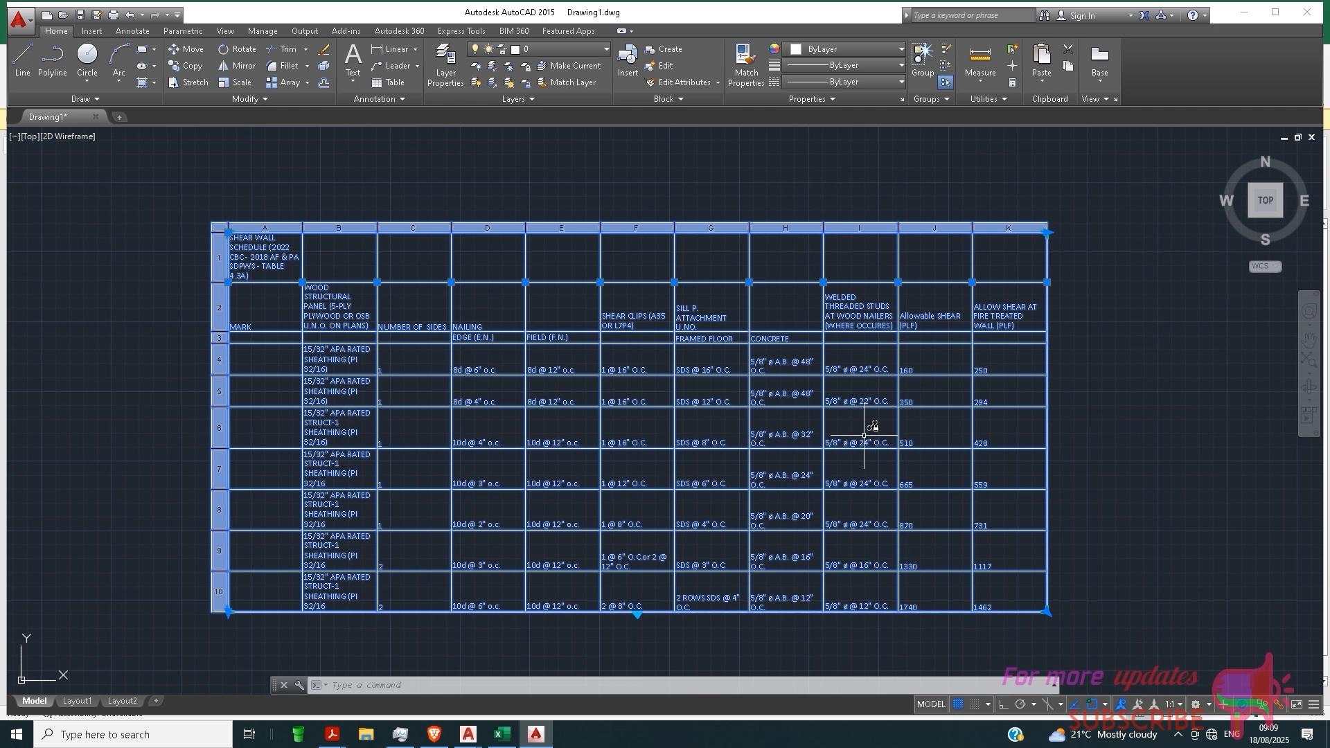
{"action": "mouse_move", "coordinate": [864, 438]}
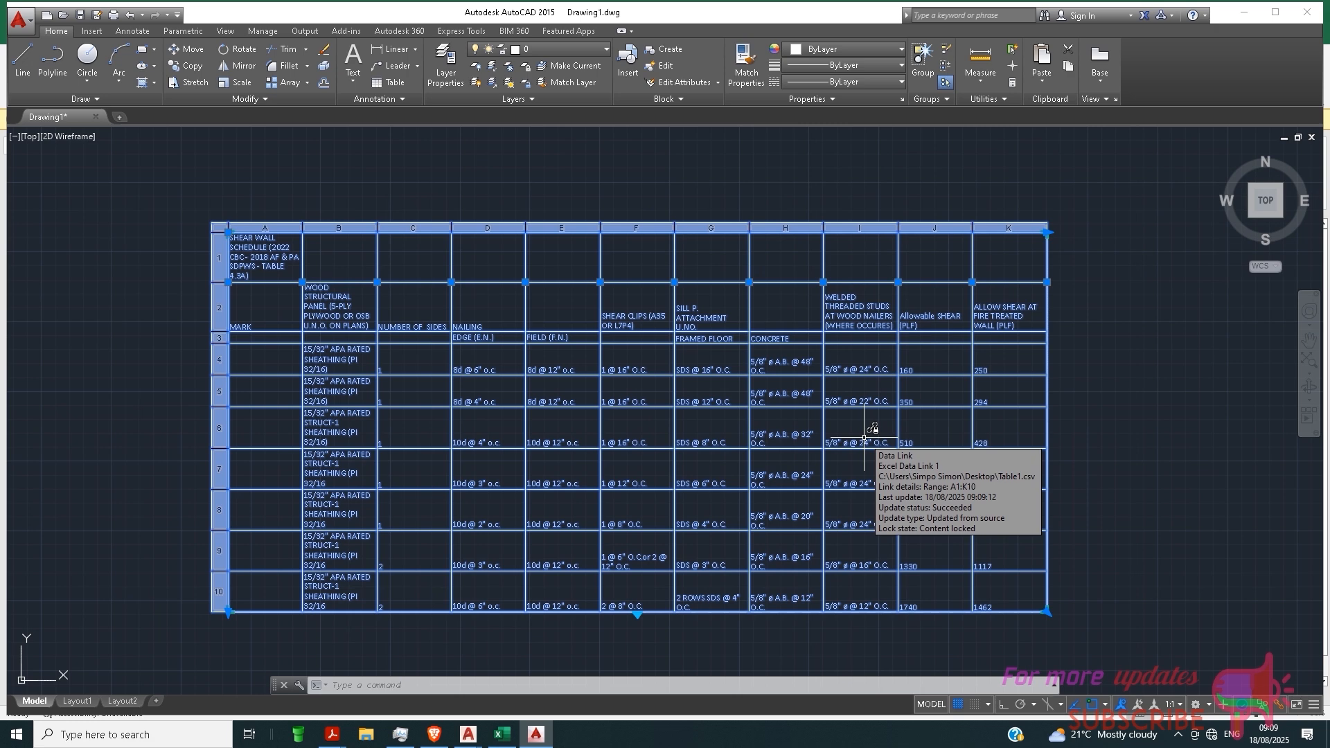
{"action": "key", "text": "Escape"}
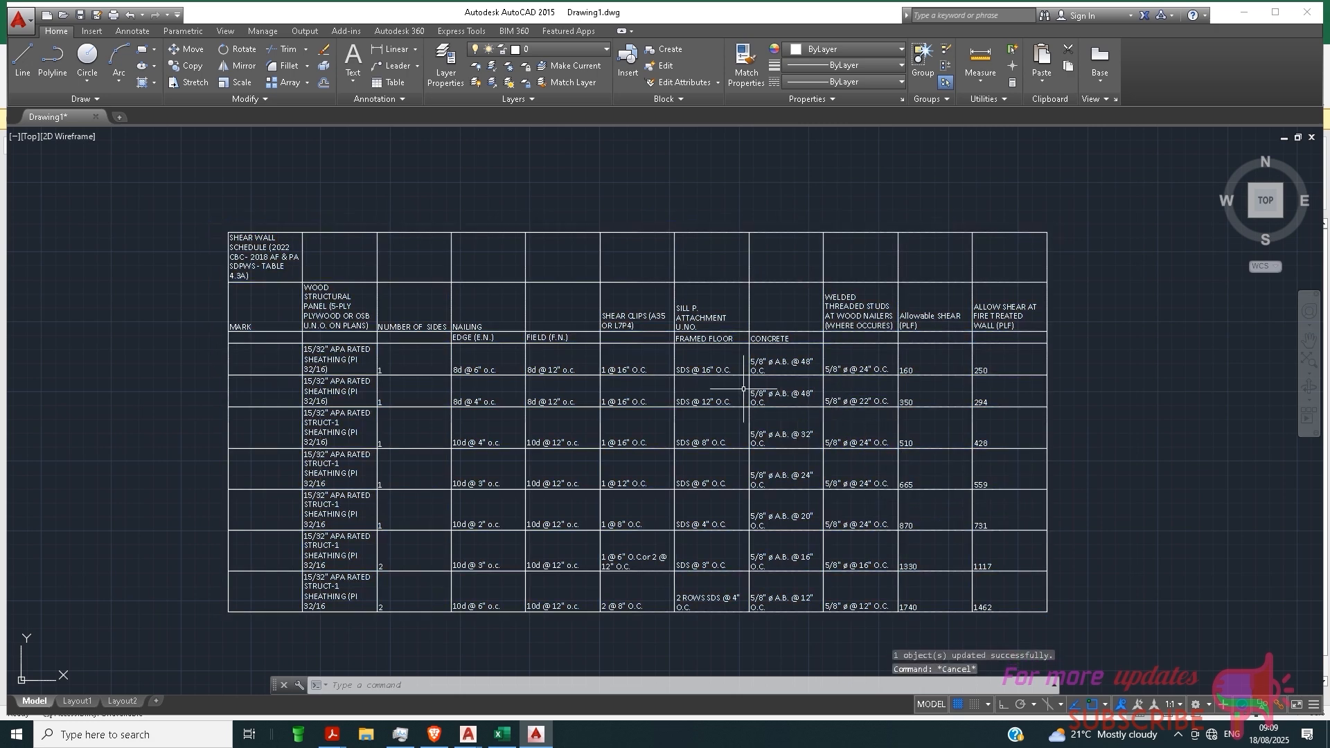
{"action": "scroll", "coordinate": [637, 367], "scroll_direction": "down", "scroll_amount": 6}
{"action": "scroll", "coordinate": [610, 264], "scroll_direction": "up", "scroll_amount": 10}
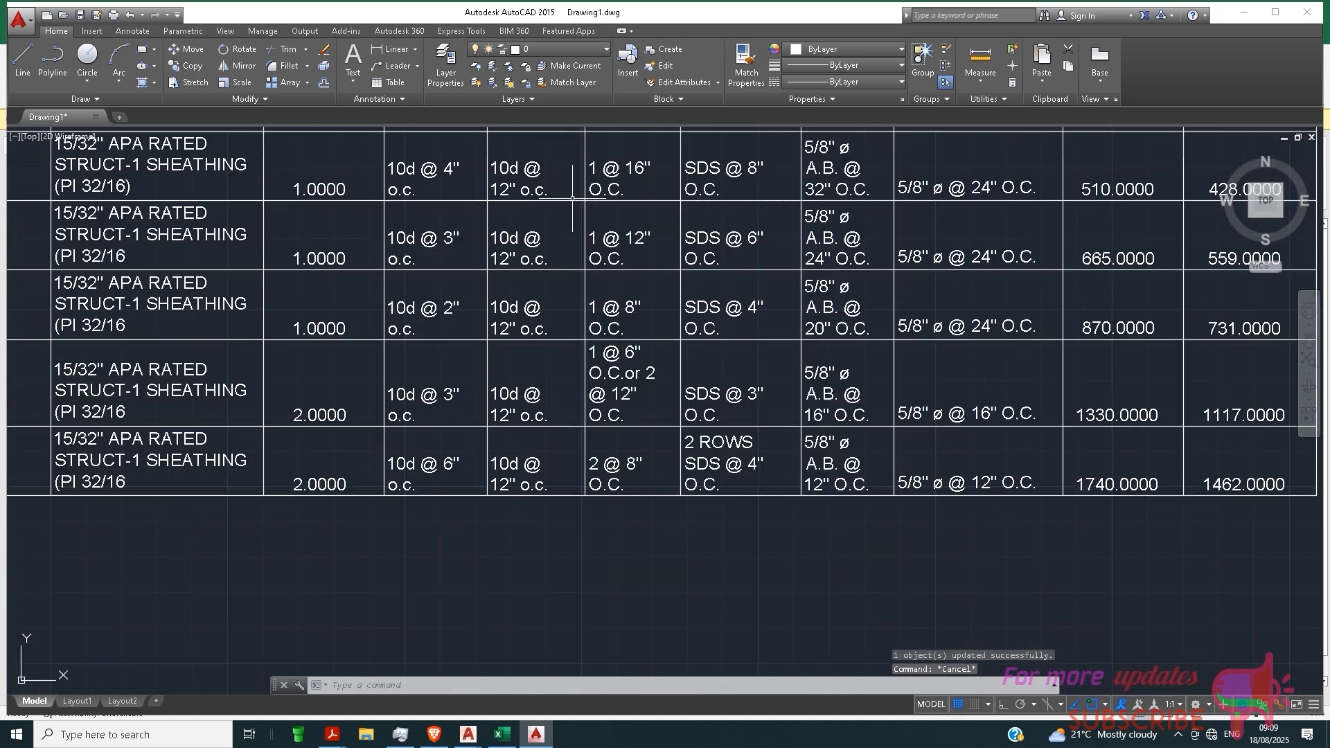
{"action": "scroll", "coordinate": [601, 275], "scroll_direction": "down", "scroll_amount": 7}
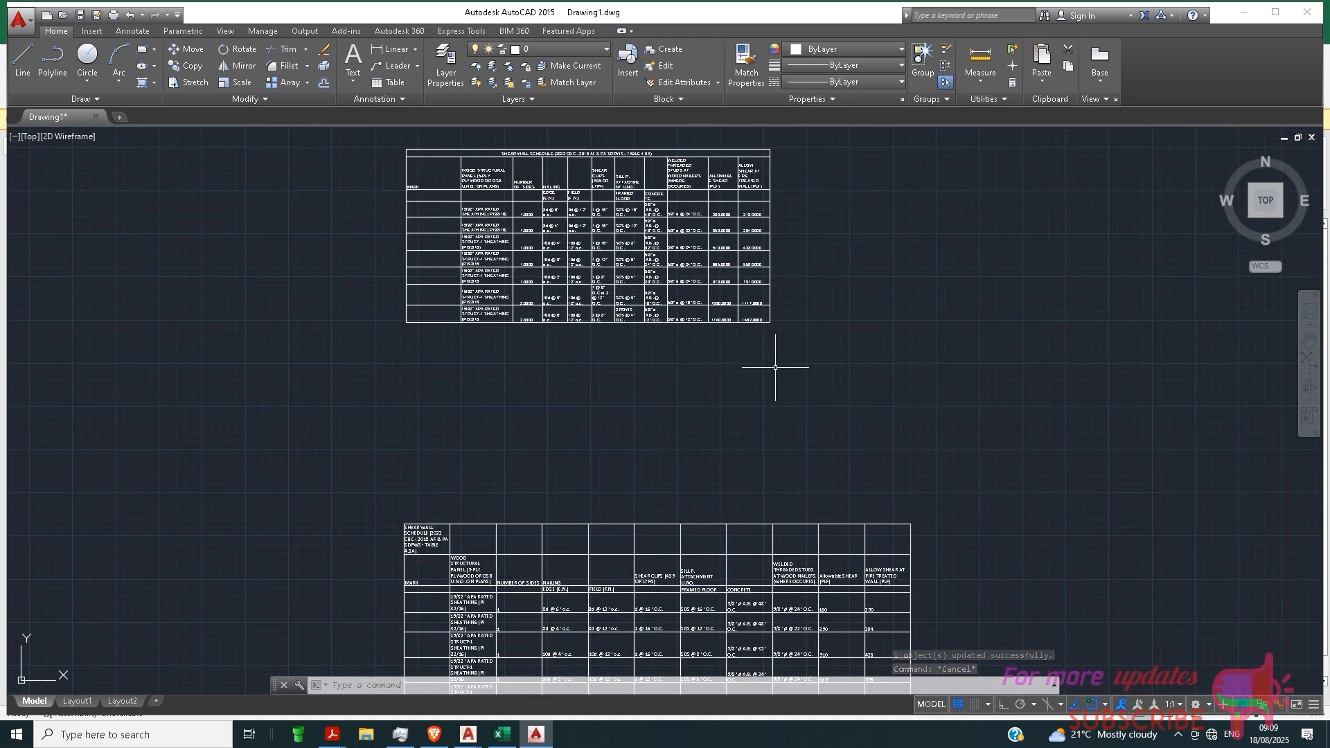